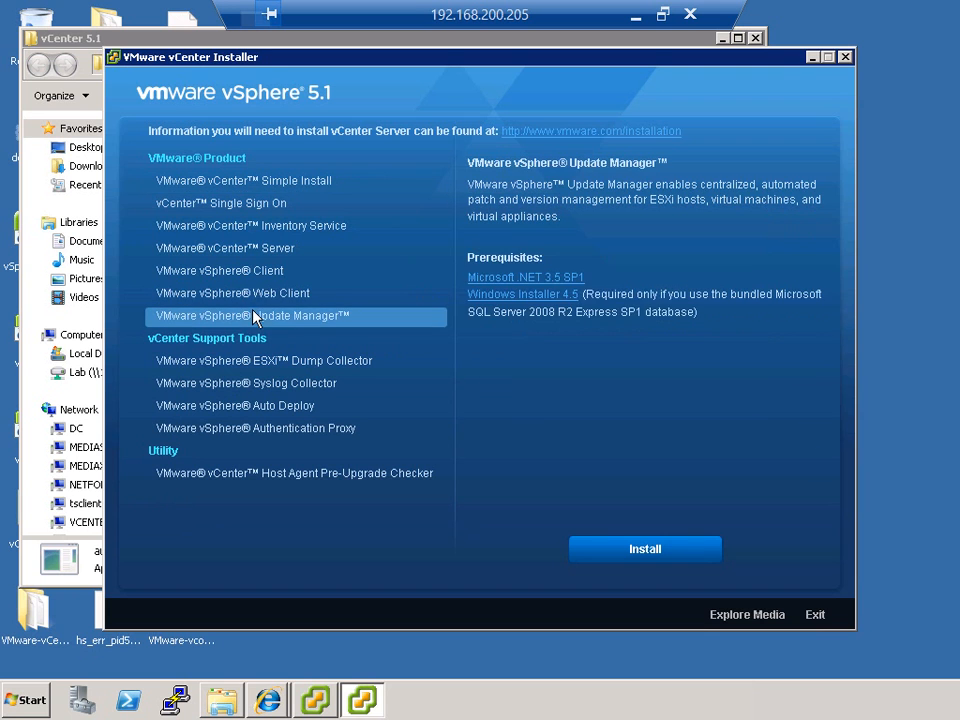
# Step: Start the vSphere Update Manager installation in English (United States) and accept the patent and license agreements
pyautogui.click(611, 552)
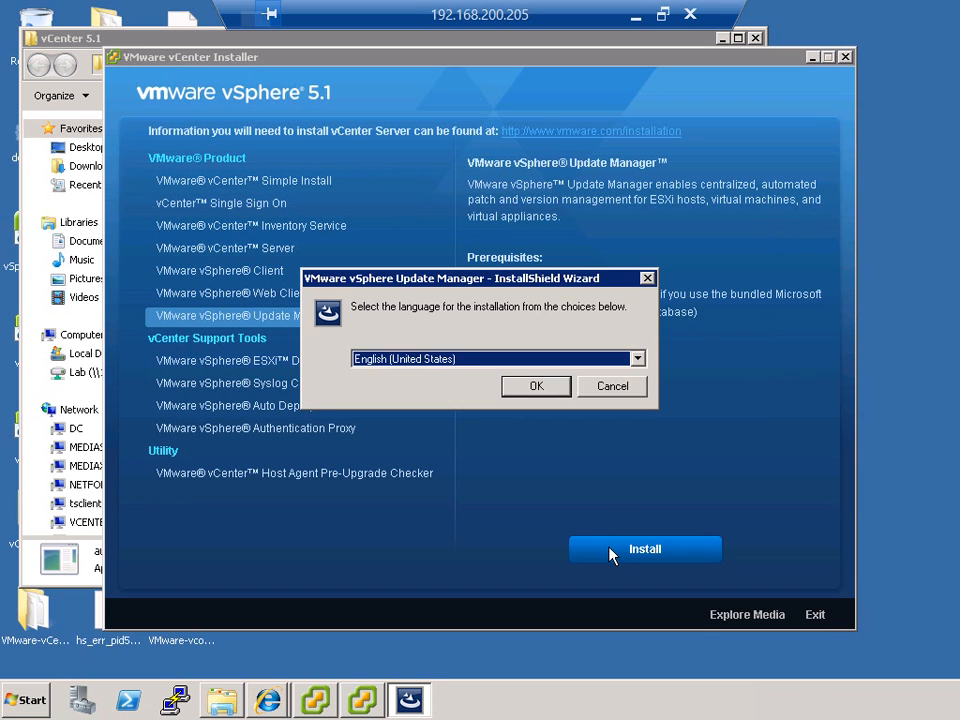
pyautogui.click(558, 393)
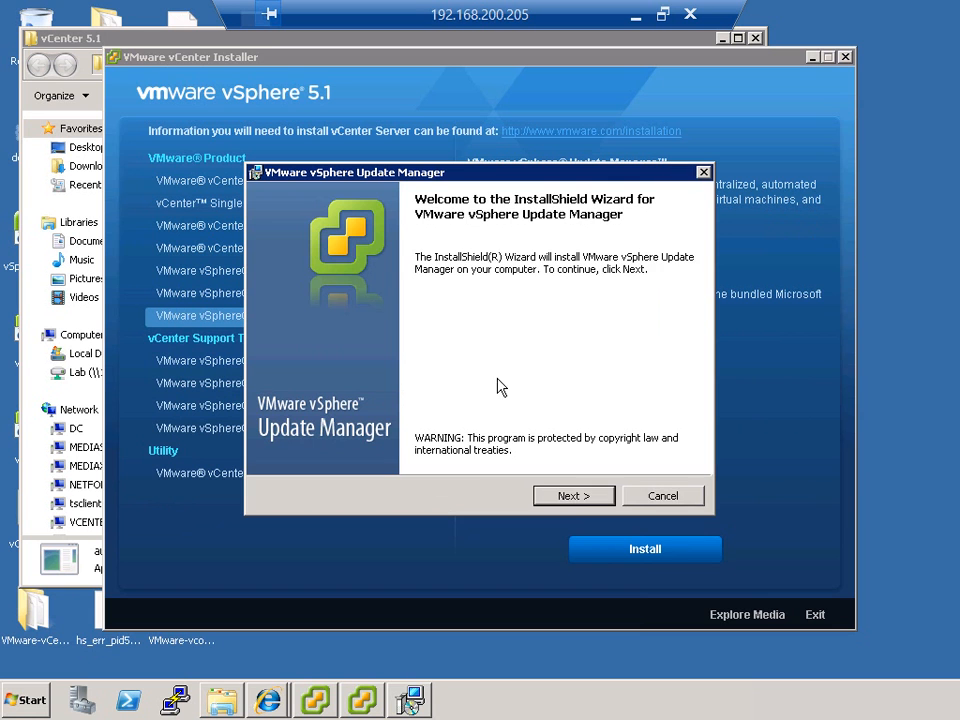
pyautogui.click(570, 497)
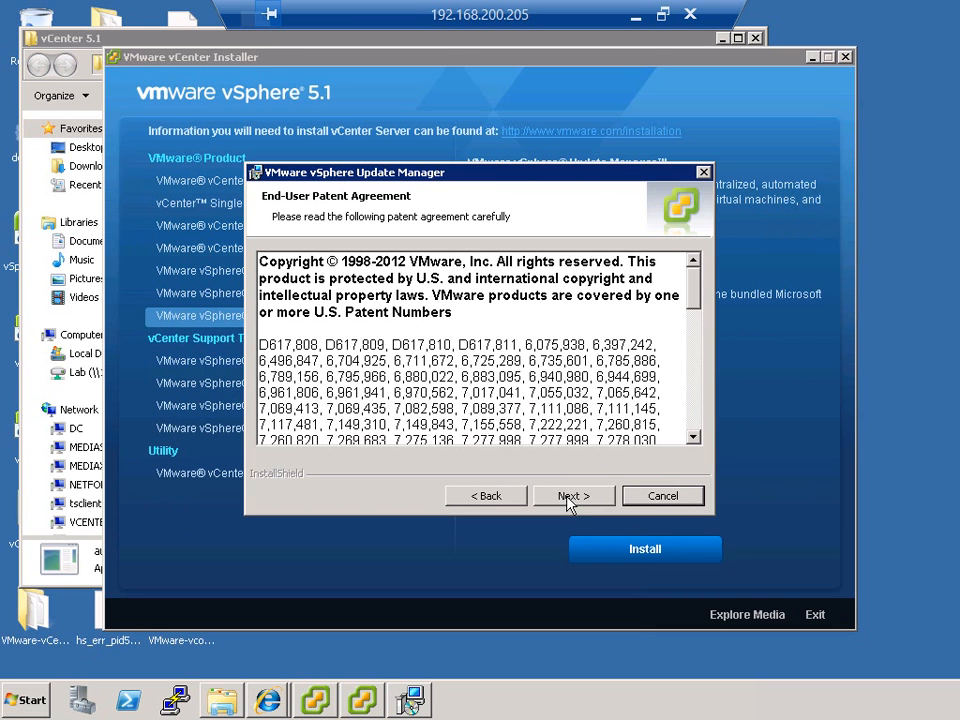
pyautogui.click(574, 498)
pyautogui.click(399, 428)
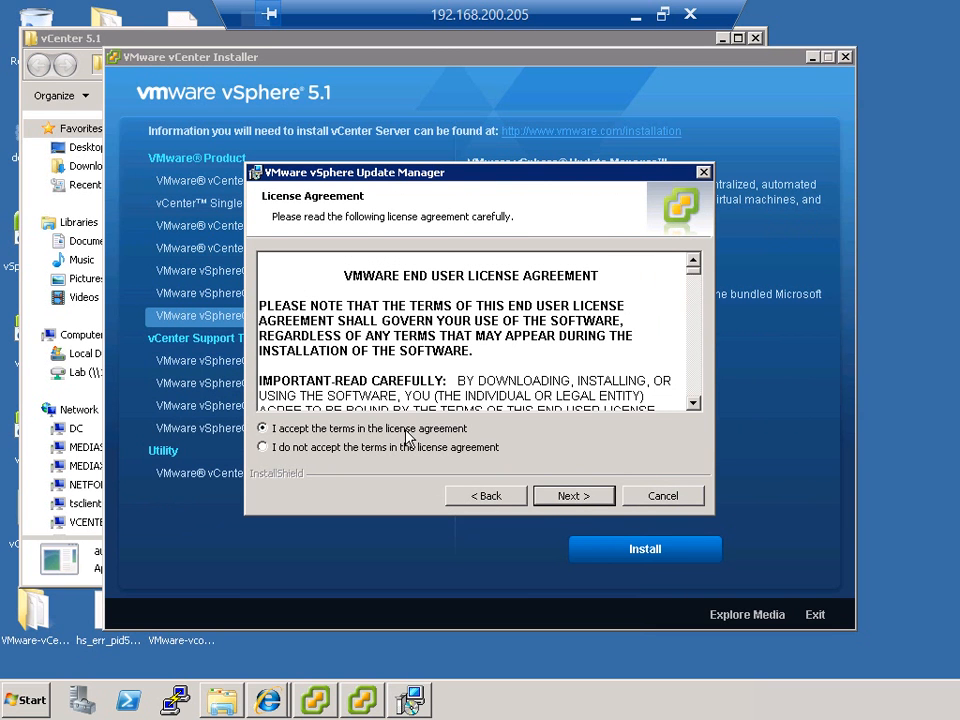
pyautogui.click(565, 500)
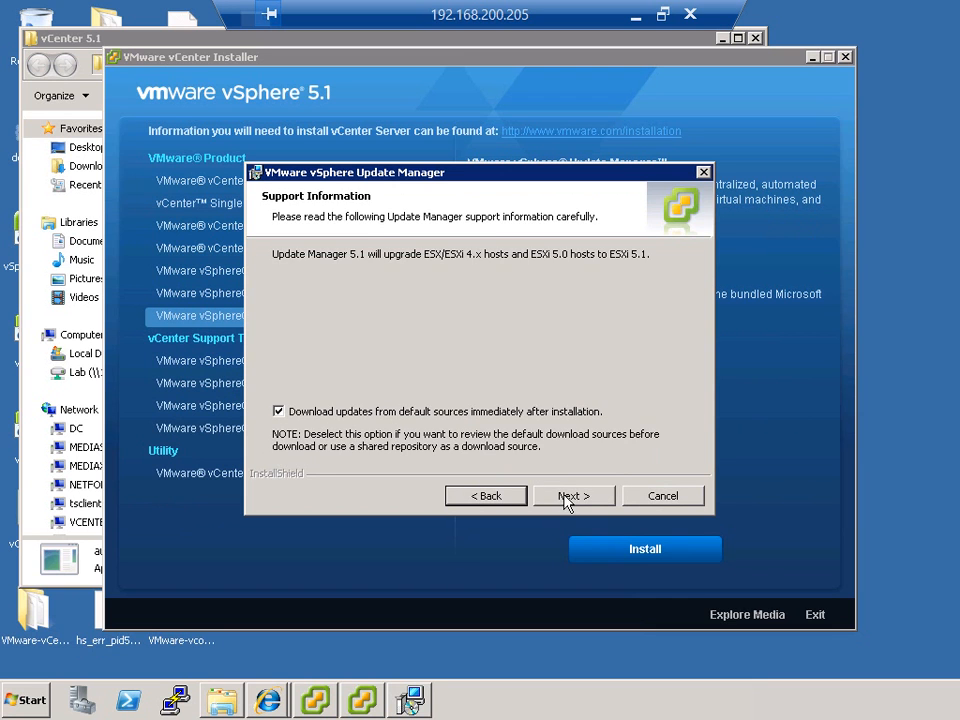
# Step: Revisit the license agreement, then proceed with updates set to download from default sources immediately after installation
pyautogui.click(458, 497)
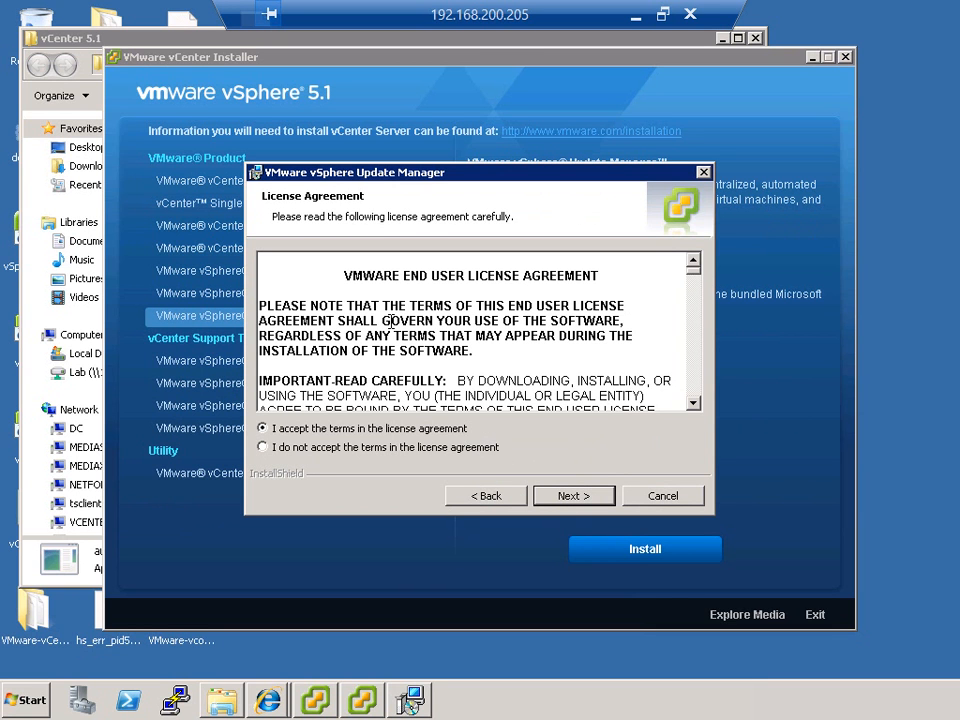
pyautogui.click(553, 497)
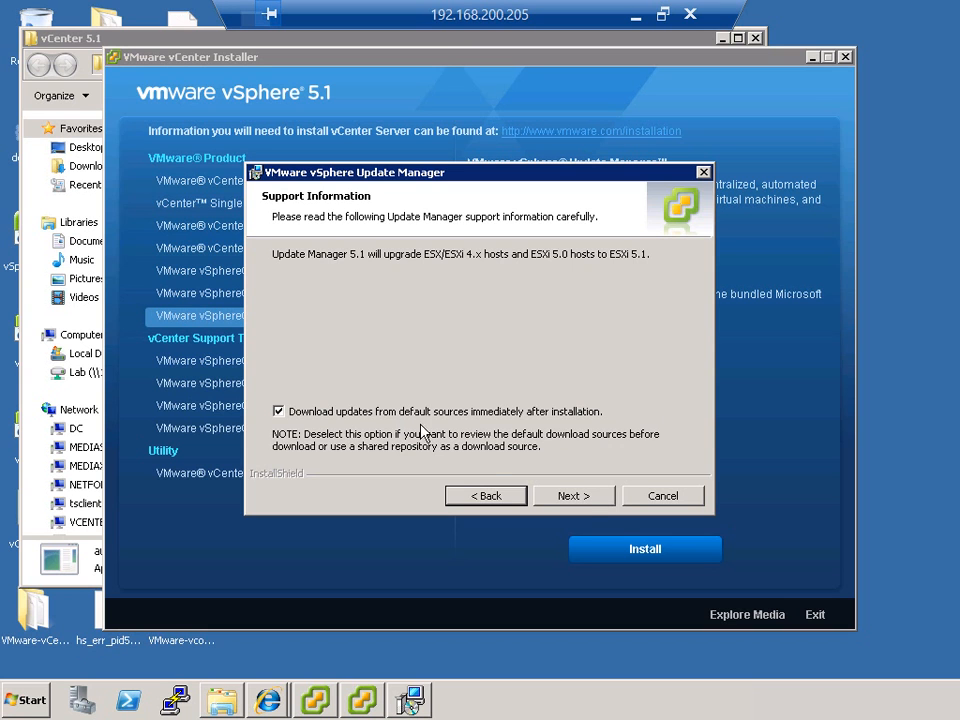
pyautogui.click(572, 496)
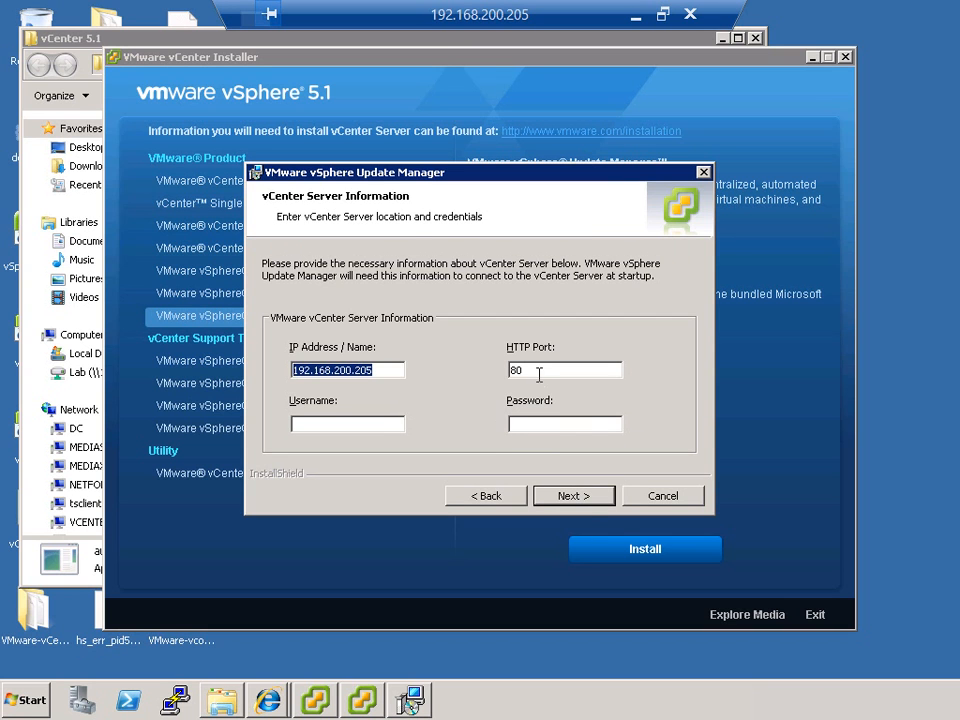
# Step: Enter the domain administrator username and account password for the vCenter Server at 192.168.200.205 on HTTP port 80
pyautogui.press('Tab')
pyautogui.press('Tab')
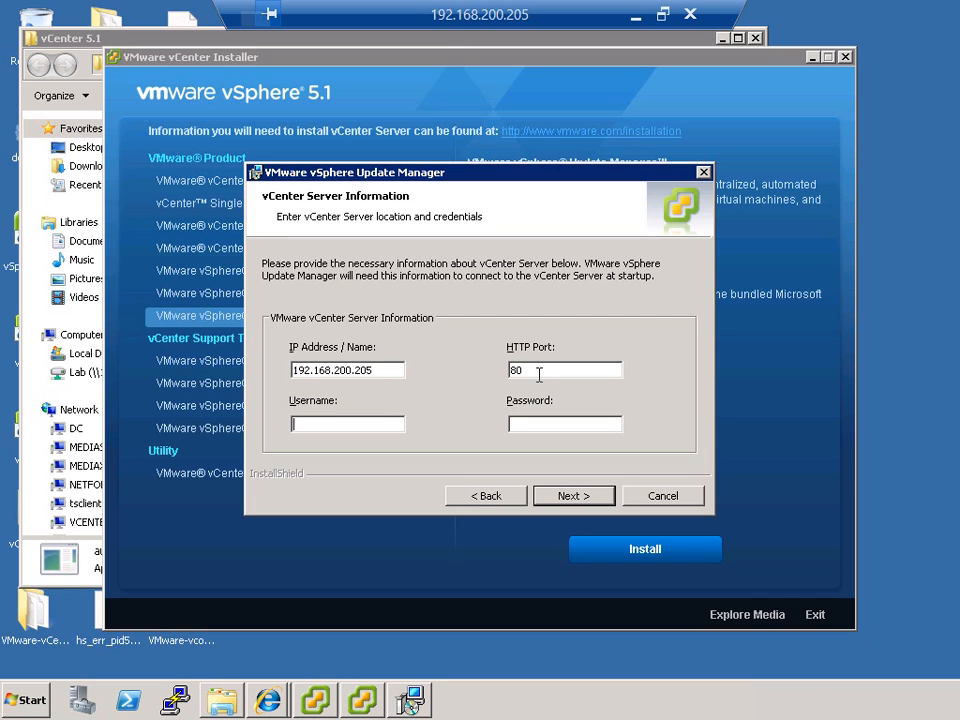
pyautogui.write('nashlab\\administrator')
pyautogui.press('Tab')
pyautogui.write('Password1')
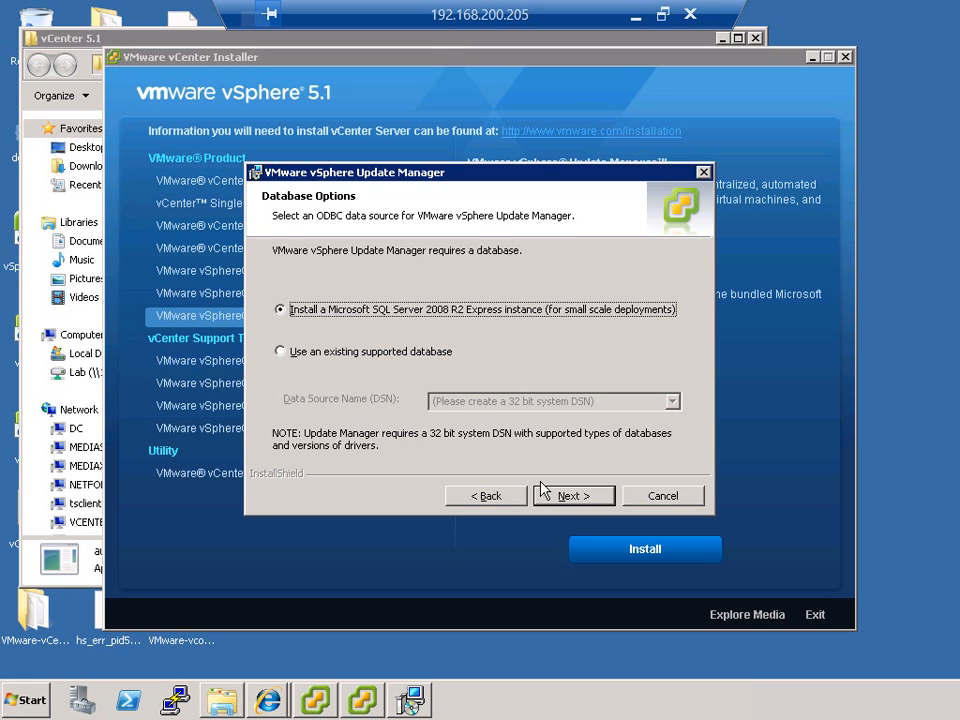
# Step: Choose a Microsoft SQL Server 2008 R2 Express instance, overwriting the existing database, and go through Update Manager's network identity and proxy settings
pyautogui.click(566, 495)
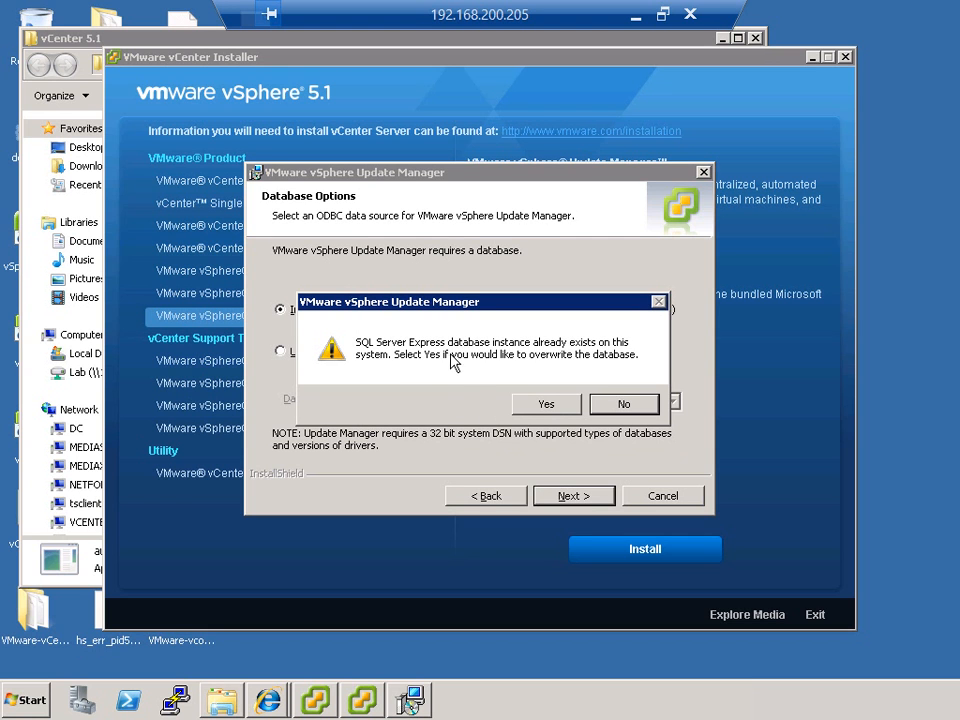
pyautogui.click(543, 405)
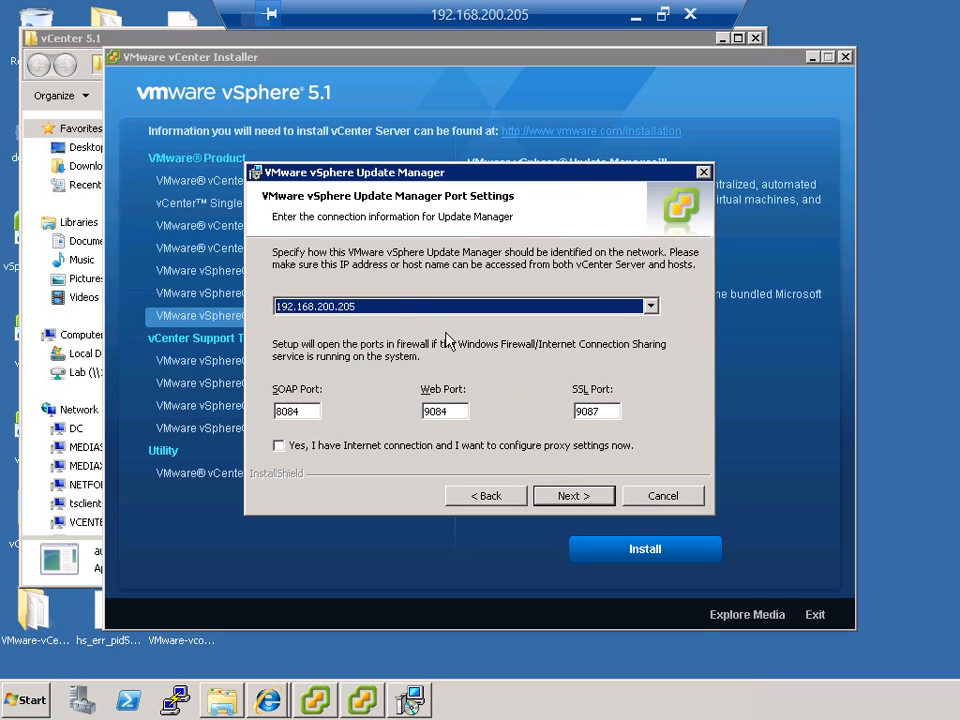
pyautogui.click(404, 306)
pyautogui.click(402, 310)
pyautogui.click(301, 449)
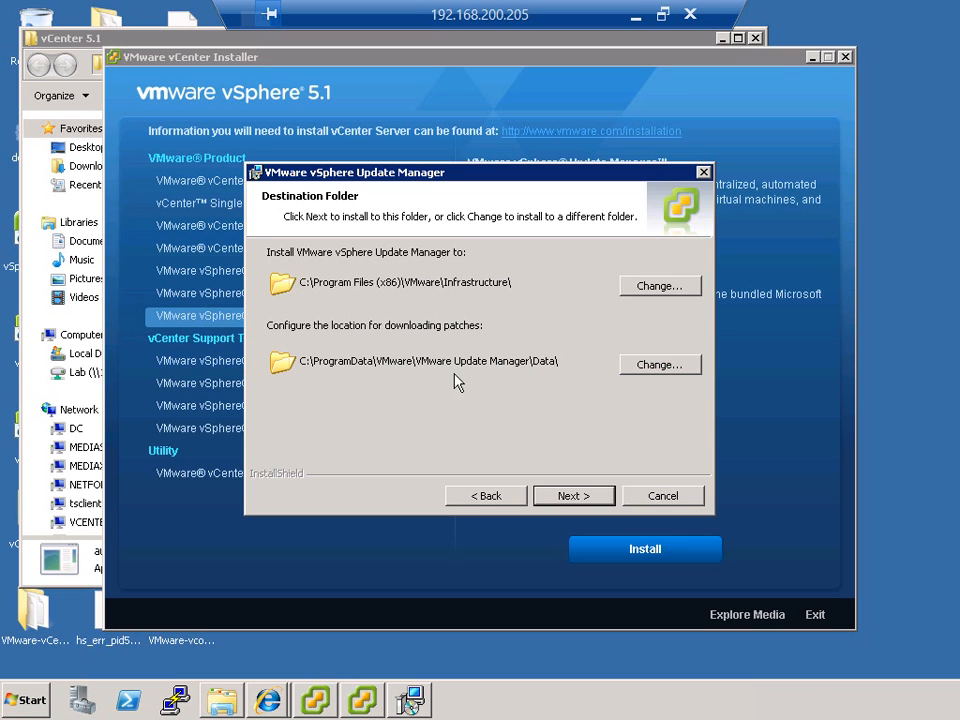
# Step: Install Update Manager with the default program and patch download folders, finish the wizard and close the vCenter Installer
pyautogui.click(566, 497)
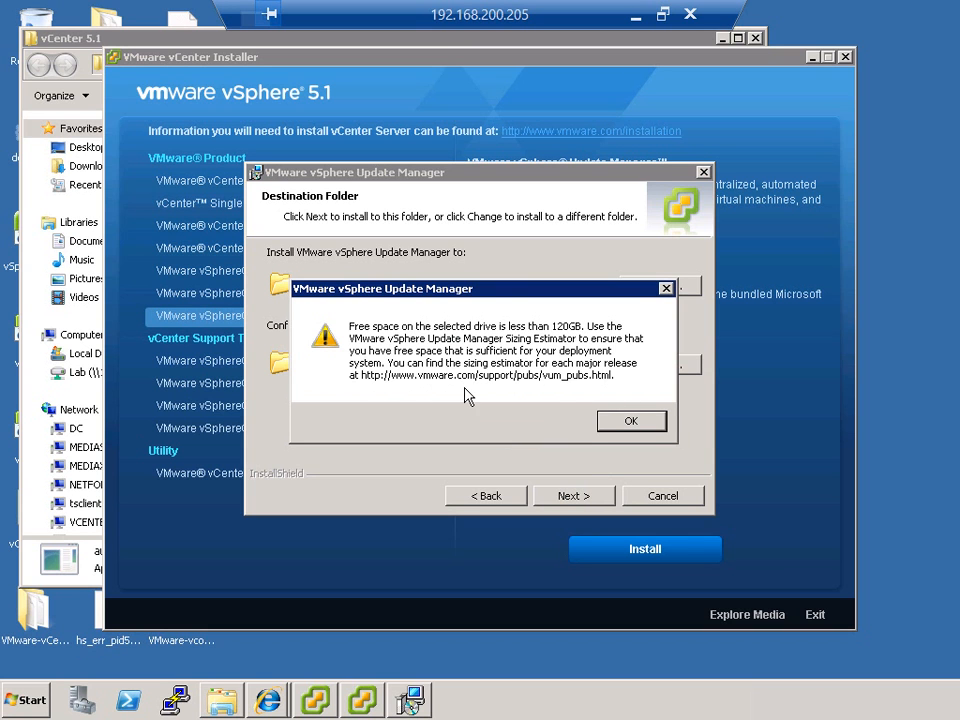
pyautogui.click(606, 421)
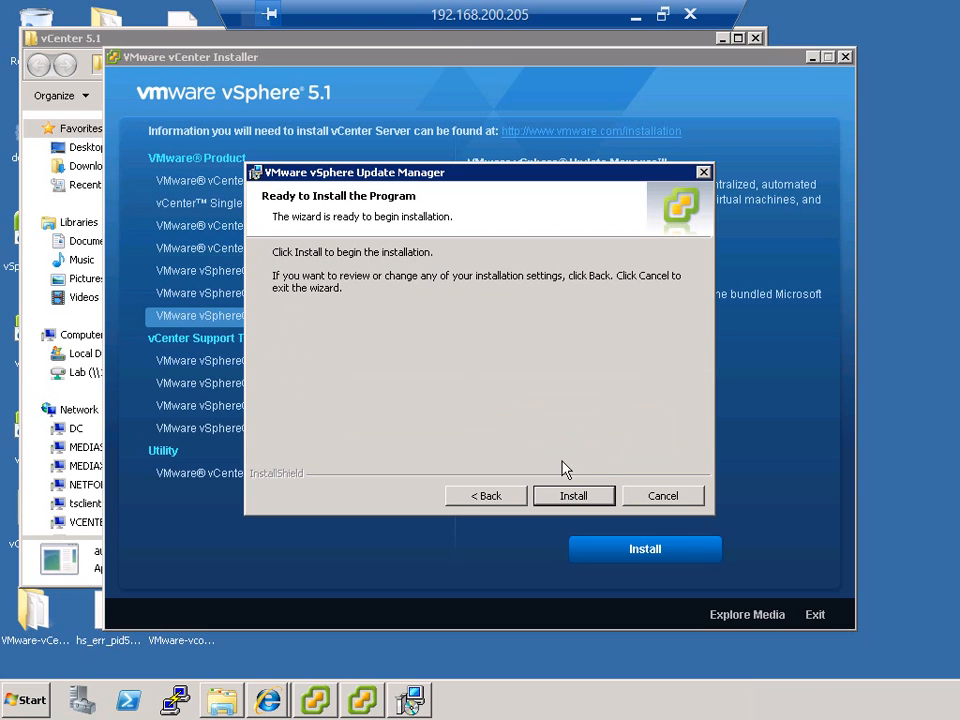
pyautogui.click(574, 497)
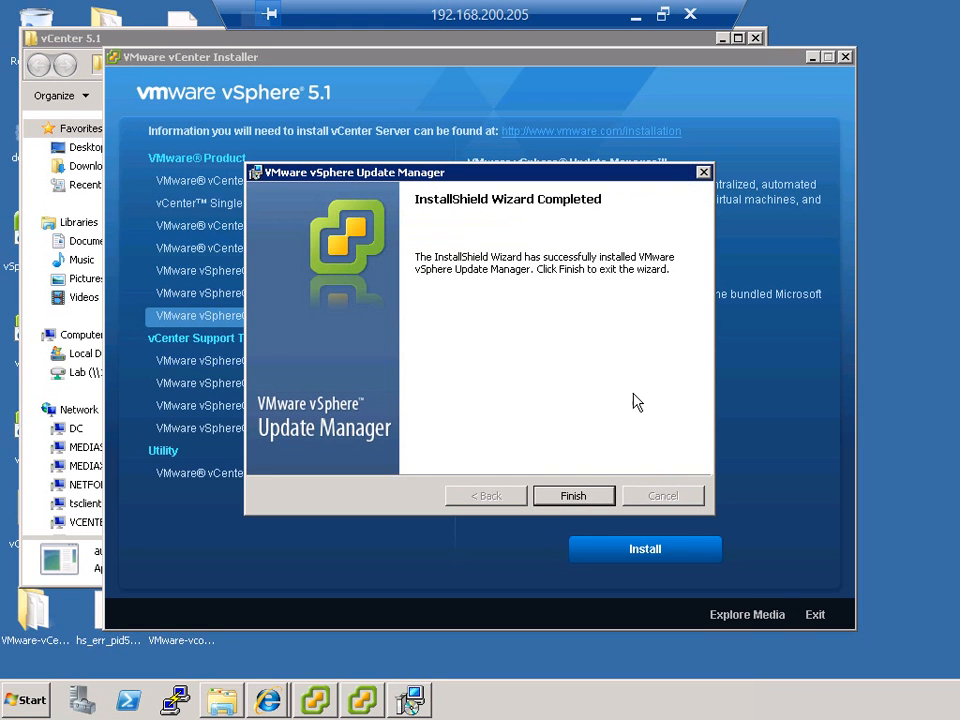
pyautogui.click(572, 496)
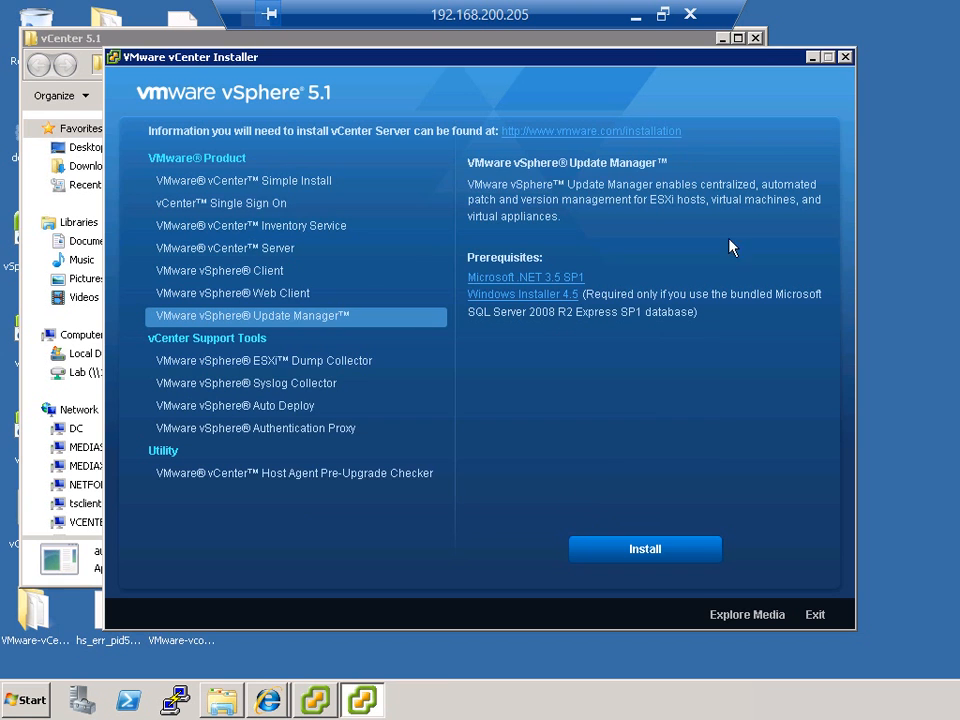
pyautogui.click(845, 57)
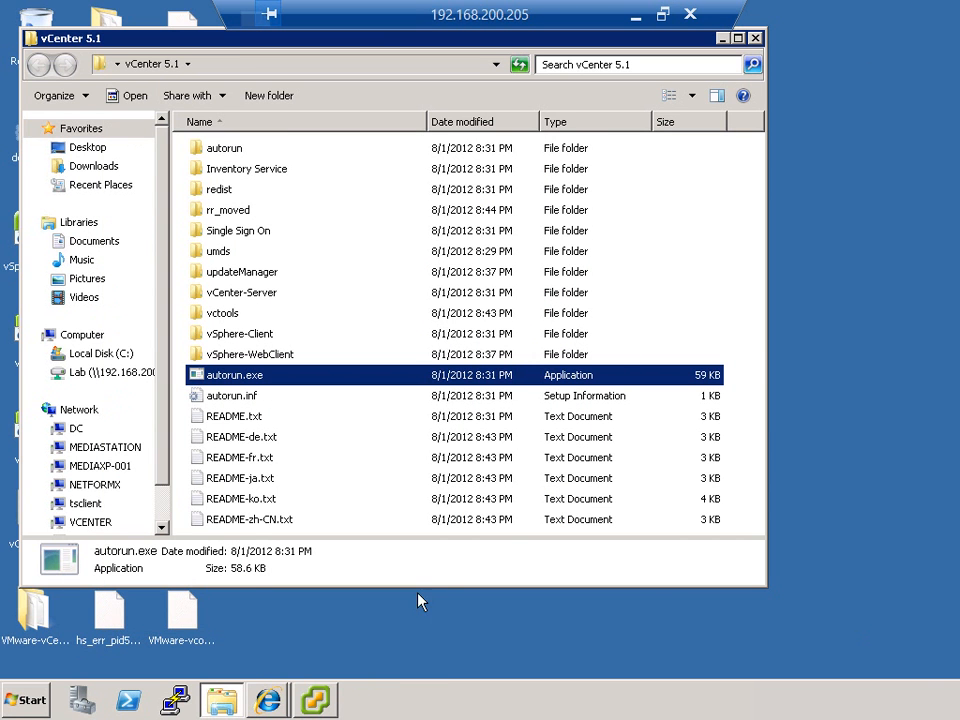
# Step: Switch to the vSphere Client and download and run the VMware vSphere Update Manager extension from the Plug-in Manager
pyautogui.click(318, 700)
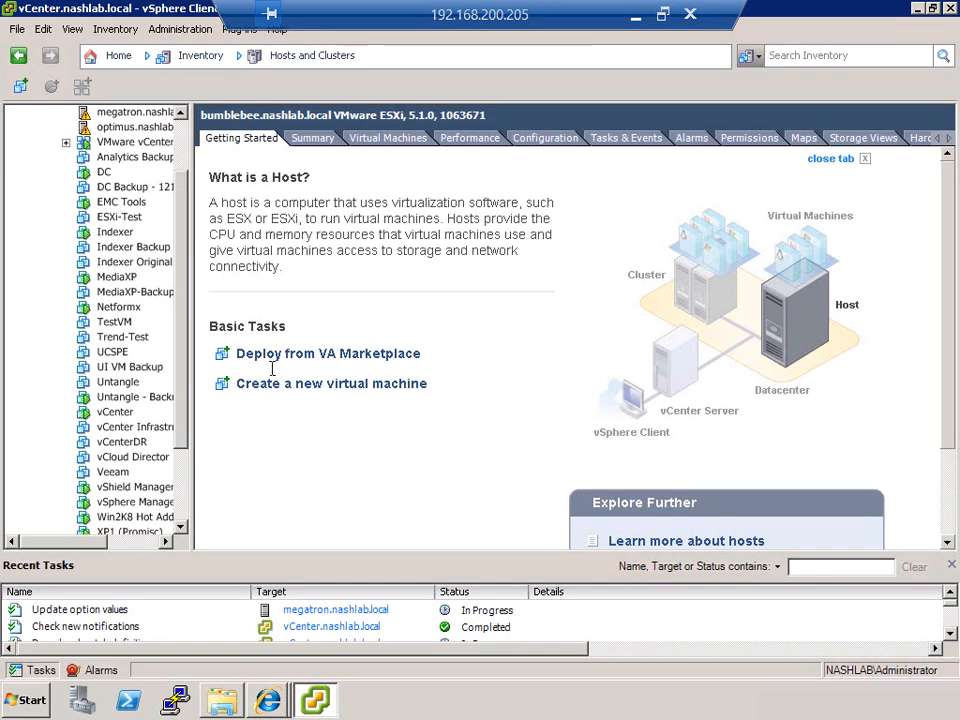
pyautogui.scroll(2, 135, 125)
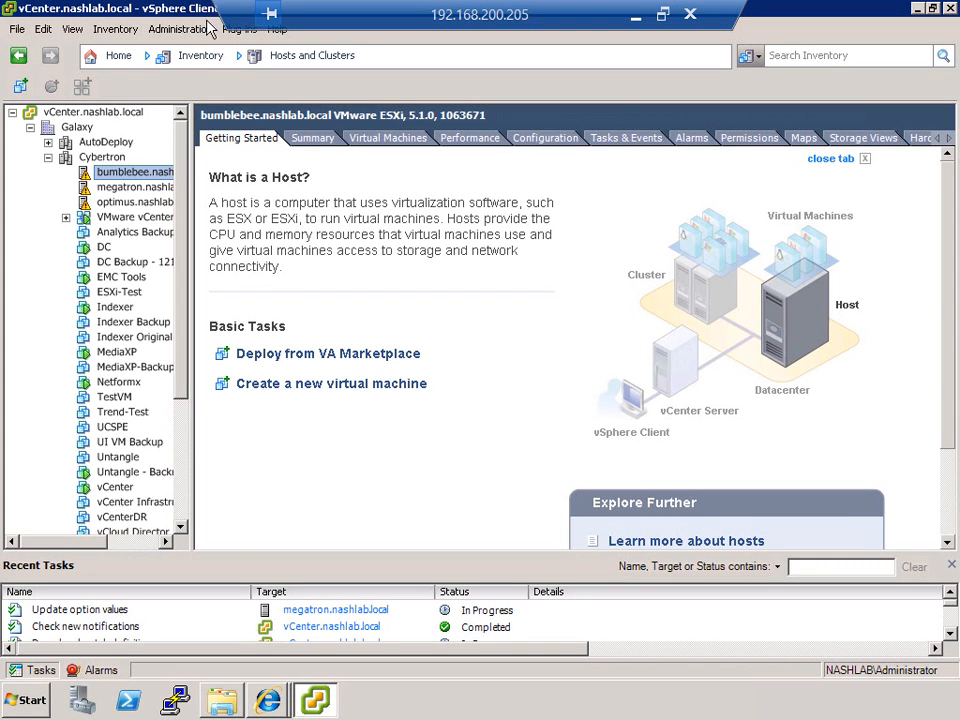
pyautogui.click(239, 29)
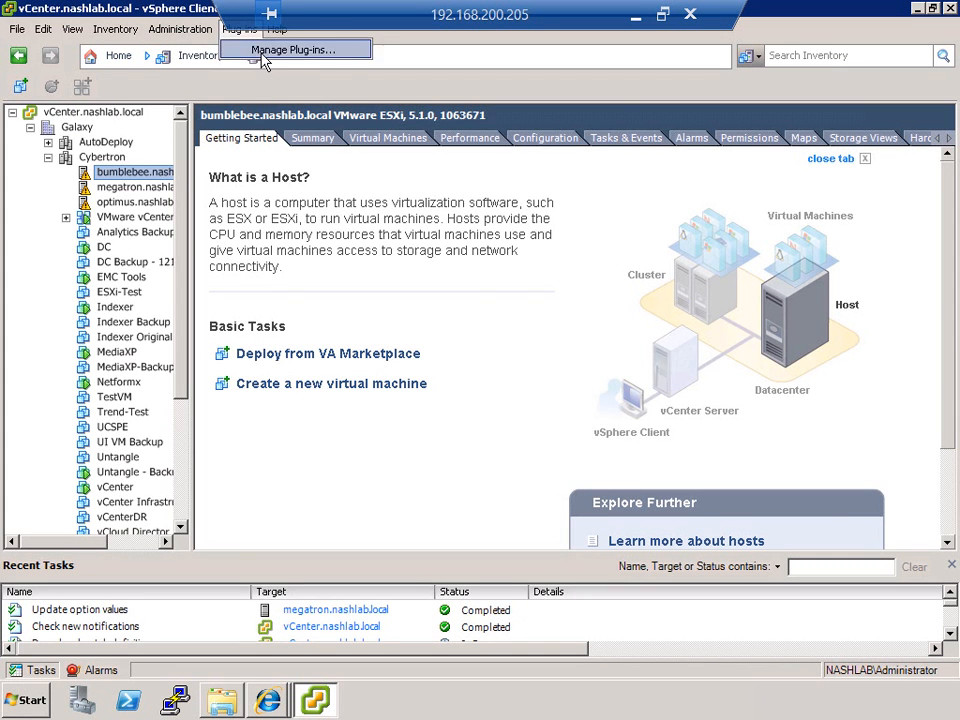
pyautogui.click(265, 52)
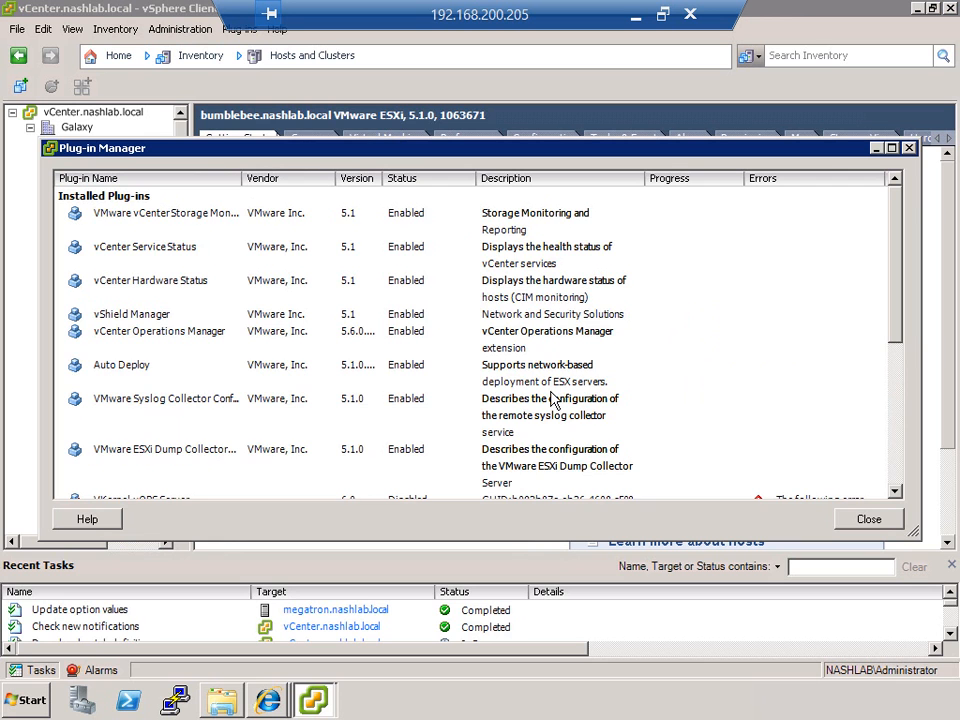
pyautogui.scroll(-1, 493, 399)
pyautogui.scroll(-5, 489, 403)
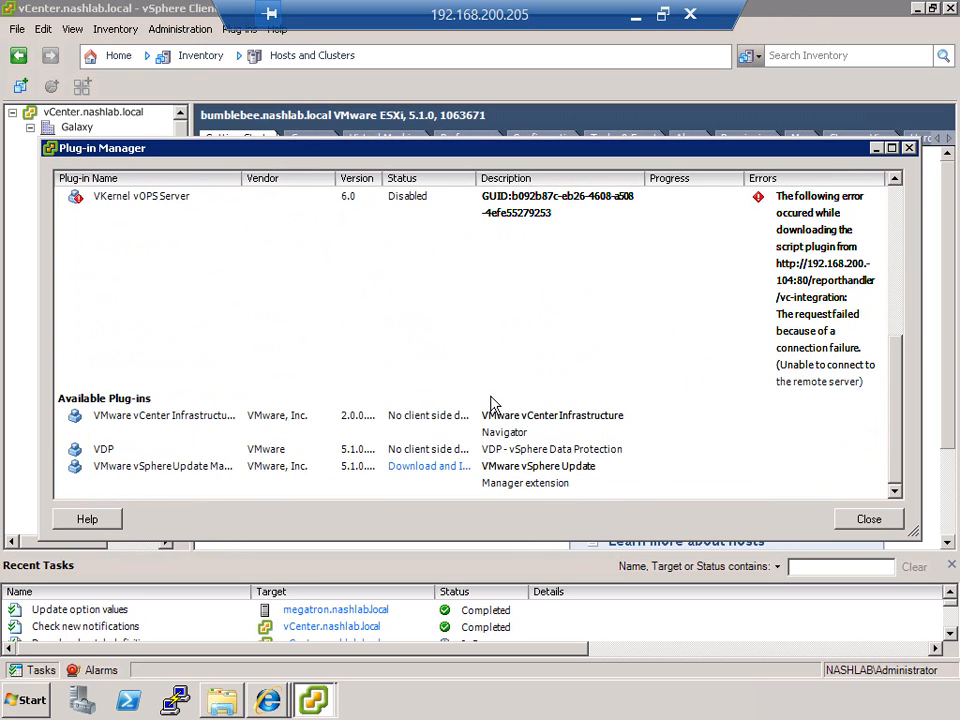
pyautogui.click(406, 475)
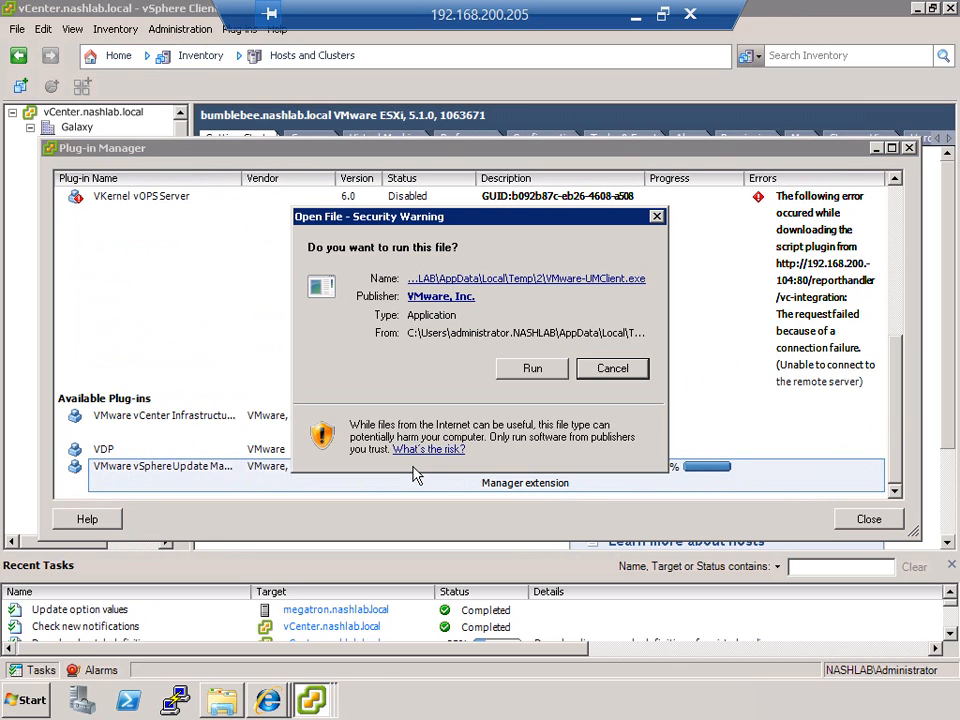
pyautogui.click(530, 370)
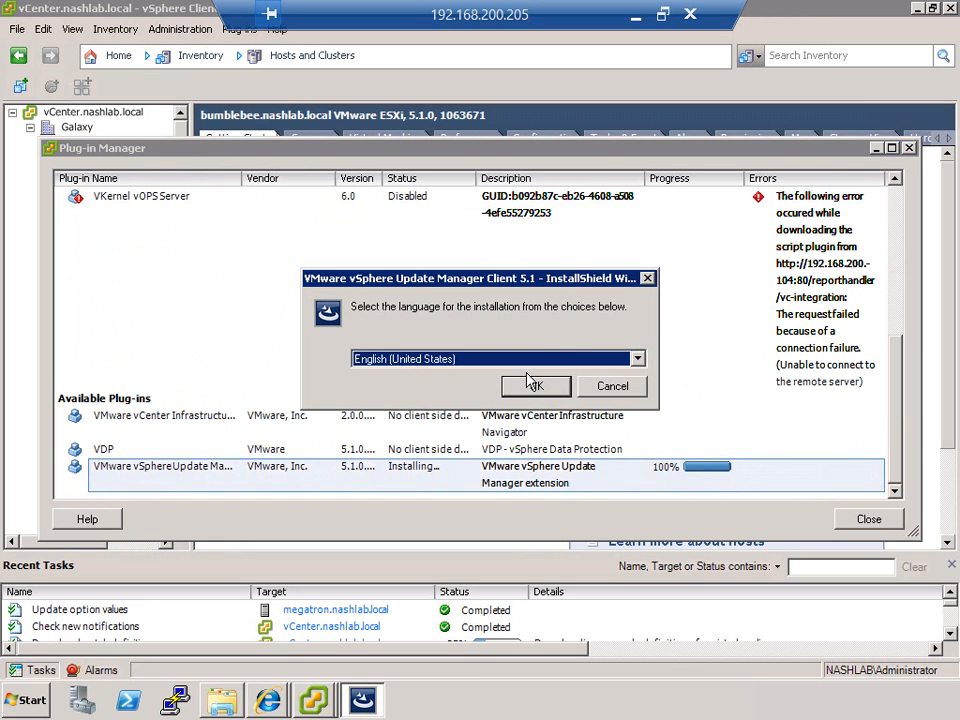
# Step: Install the Update Manager Client 5.1 in English (United States), accepting the license agreement, and close the Plug-in Manager
pyautogui.click(533, 386)
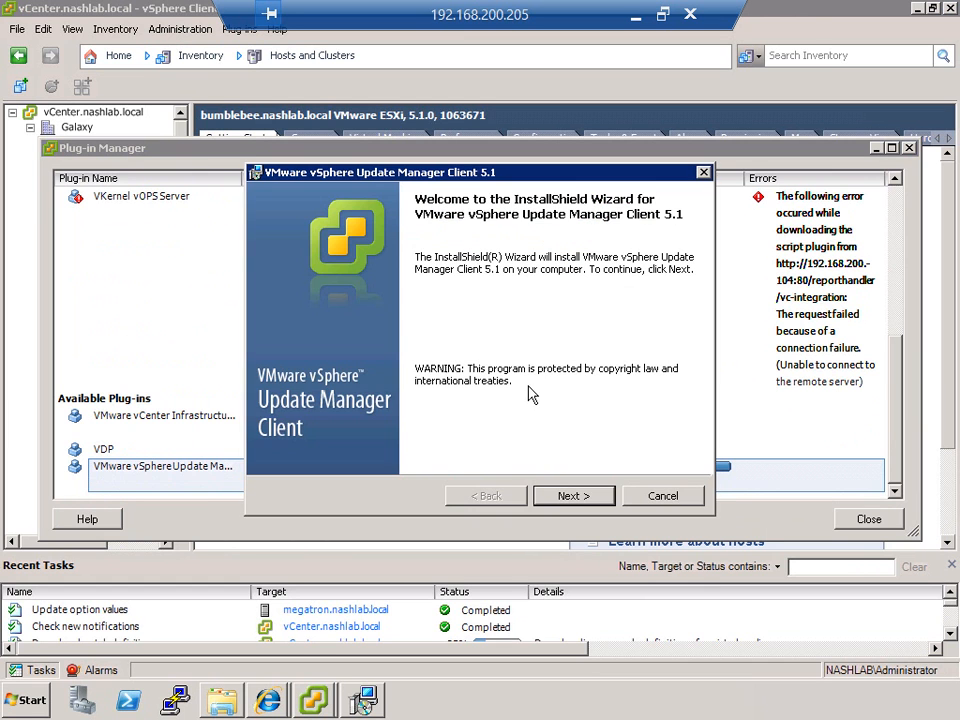
pyautogui.click(575, 495)
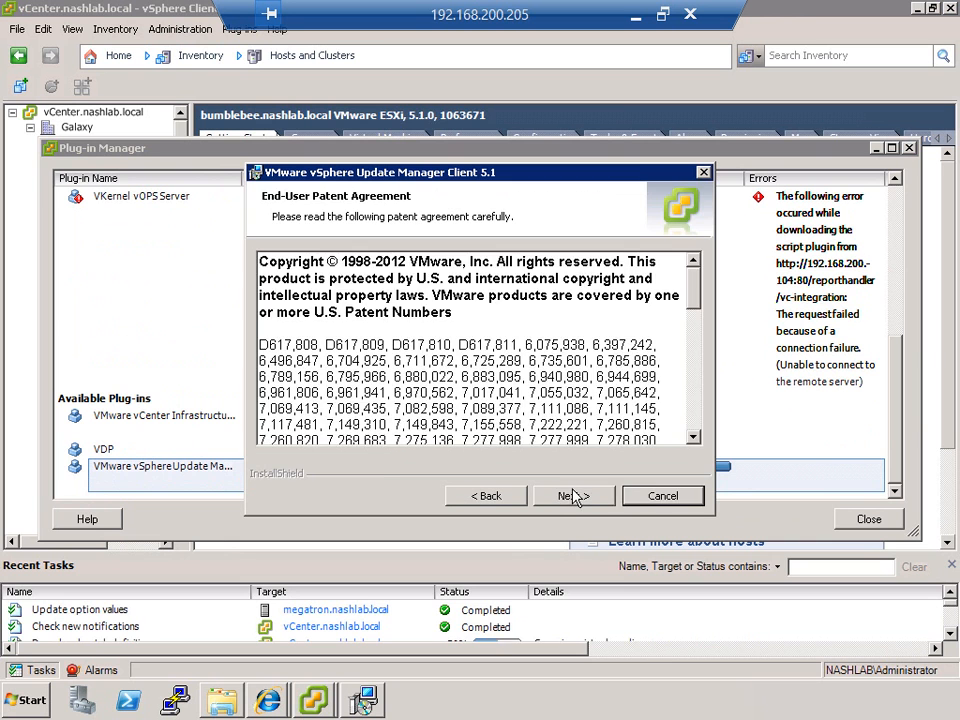
pyautogui.click(575, 495)
pyautogui.click(403, 428)
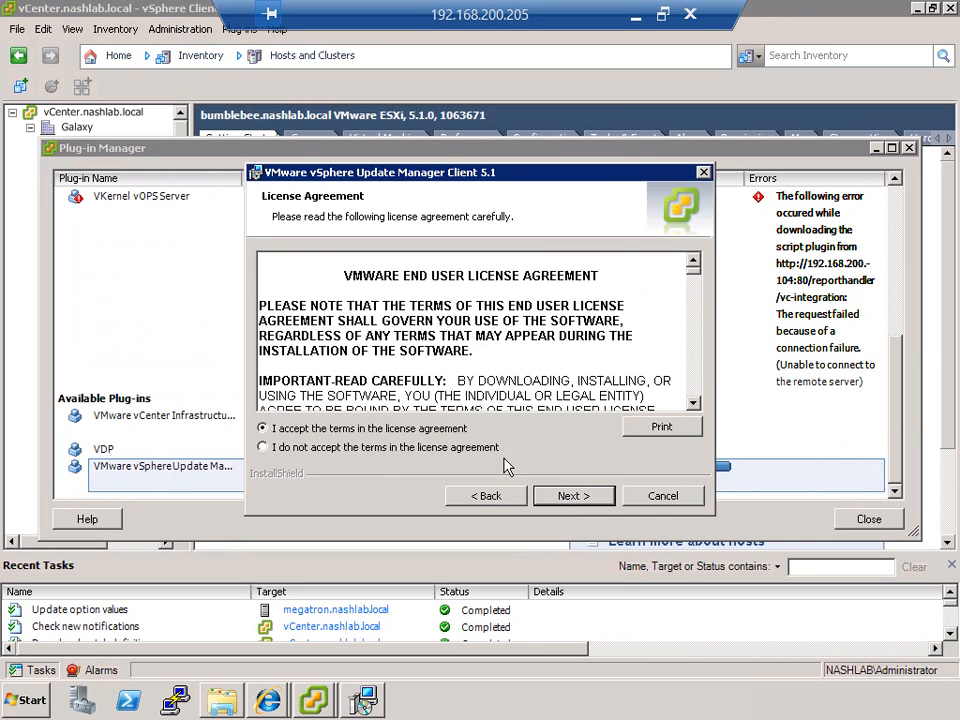
pyautogui.click(560, 496)
pyautogui.click(565, 496)
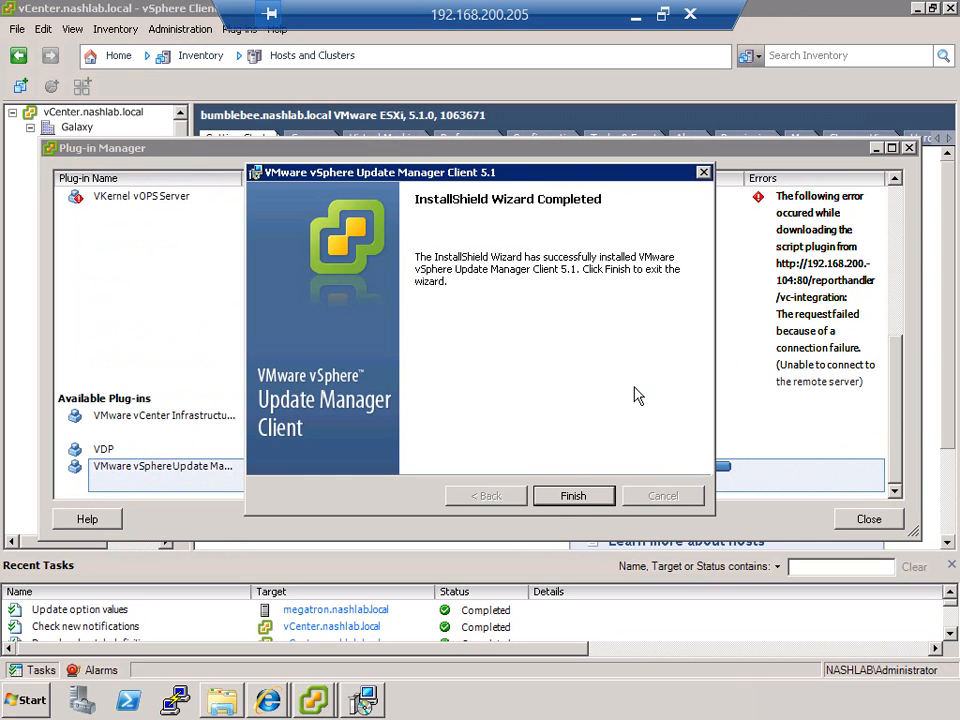
pyautogui.click(563, 495)
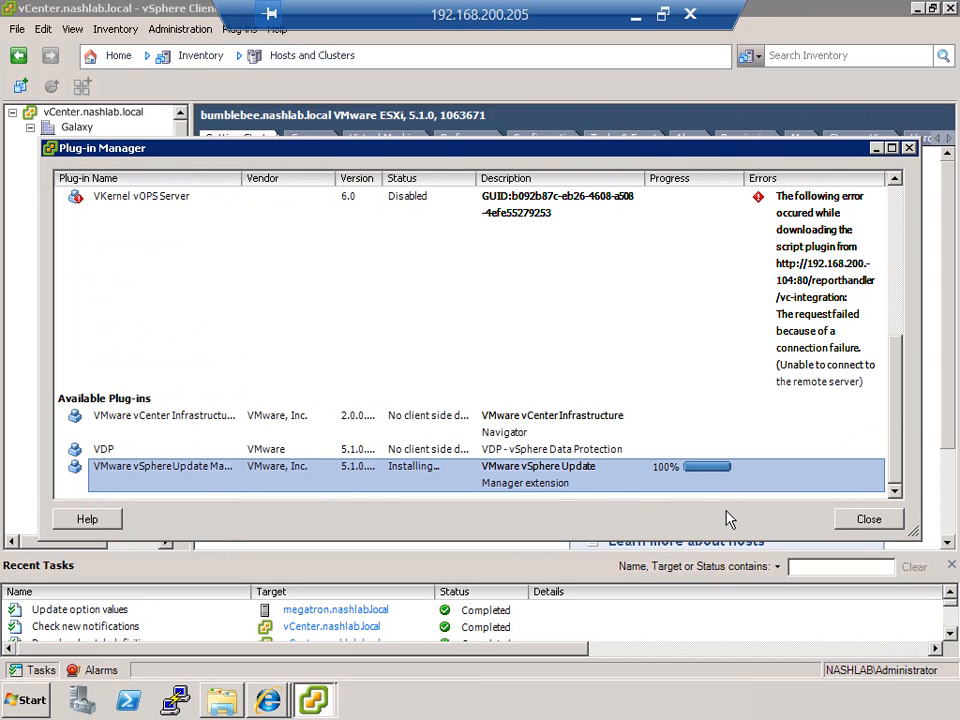
pyautogui.click(860, 526)
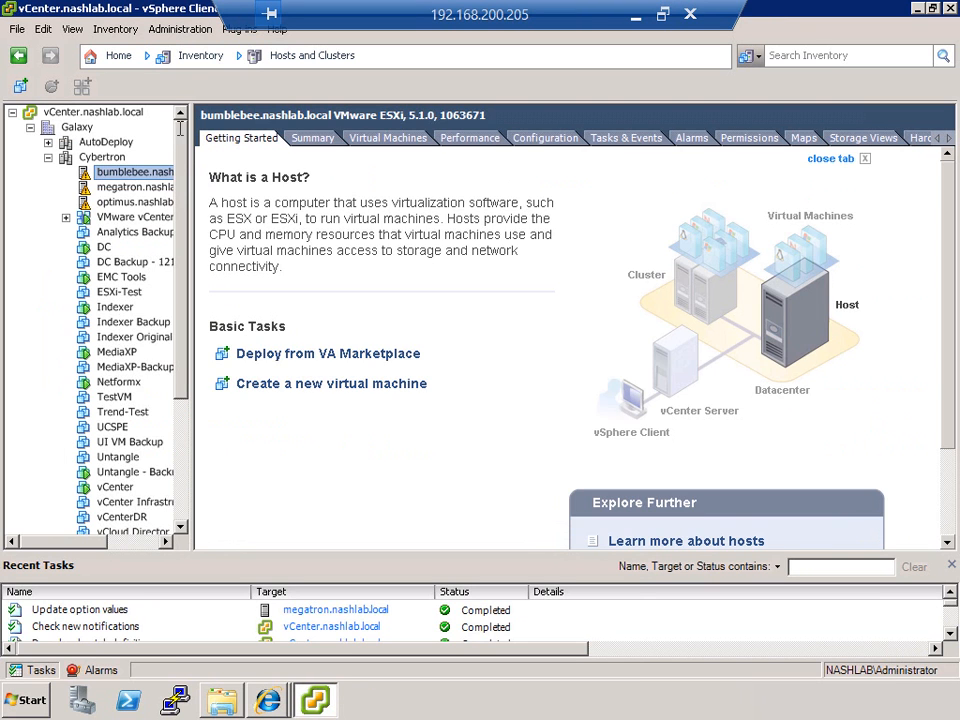
# Step: Check the client's Home page and the Plug-in Manager for the Update Manager extension's status
pyautogui.click(115, 62)
pyautogui.scroll(-2, 326, 450)
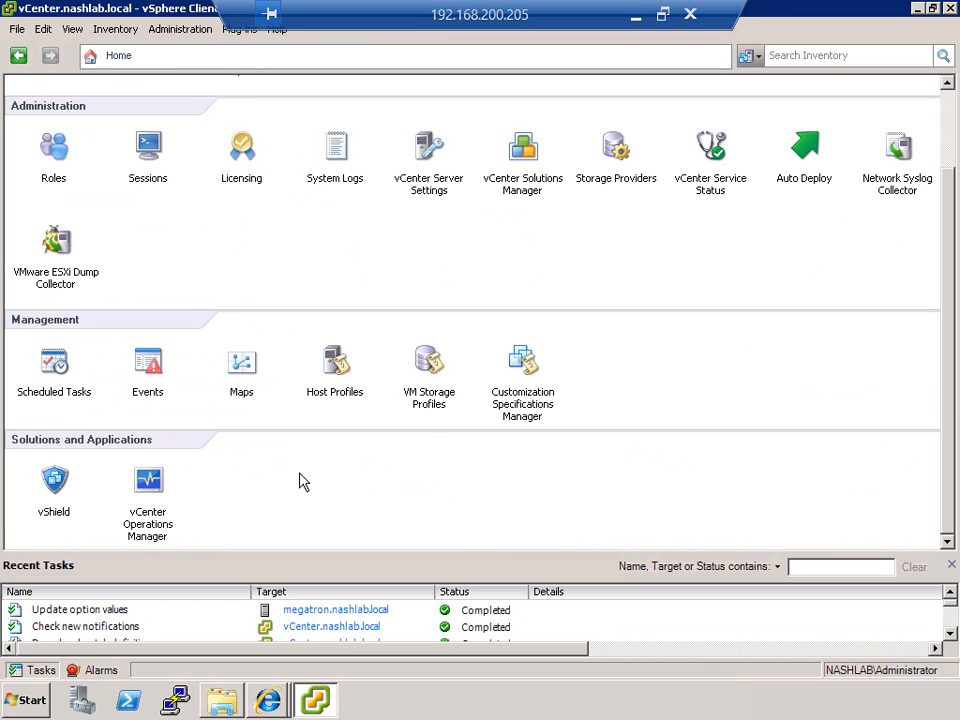
pyautogui.click(242, 33)
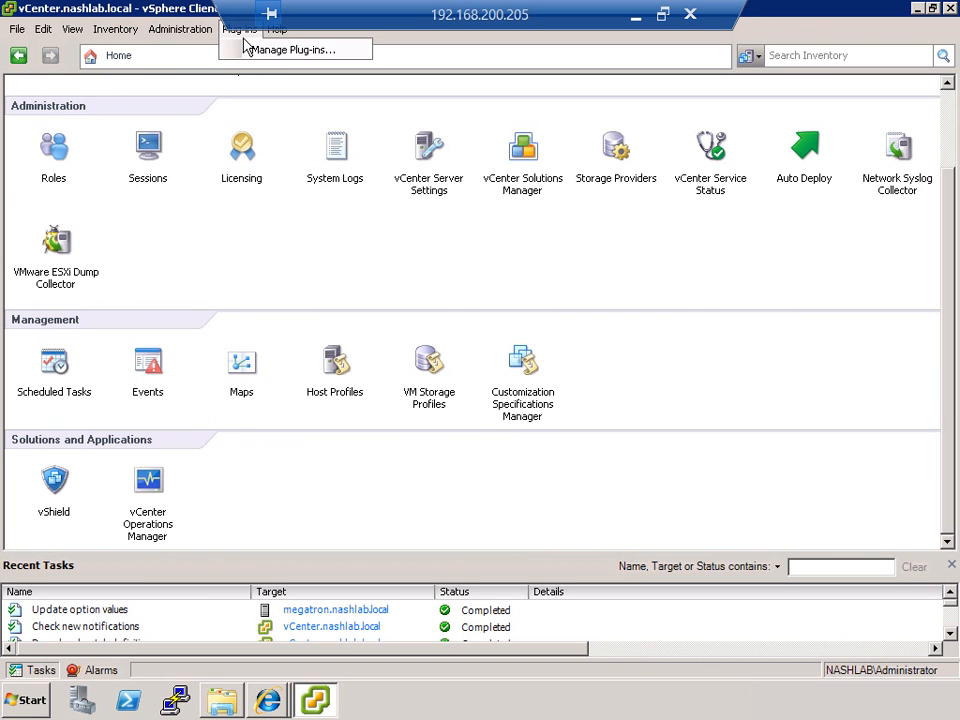
pyautogui.click(259, 58)
pyautogui.scroll(-5, 319, 231)
pyautogui.scroll(-1, 320, 238)
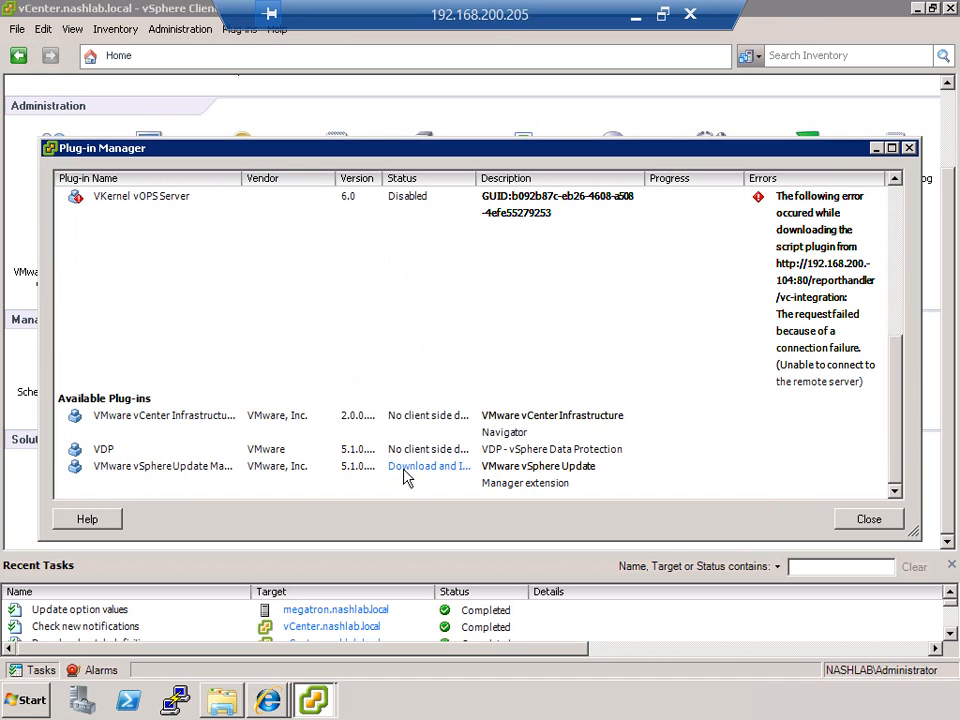
pyautogui.click(866, 519)
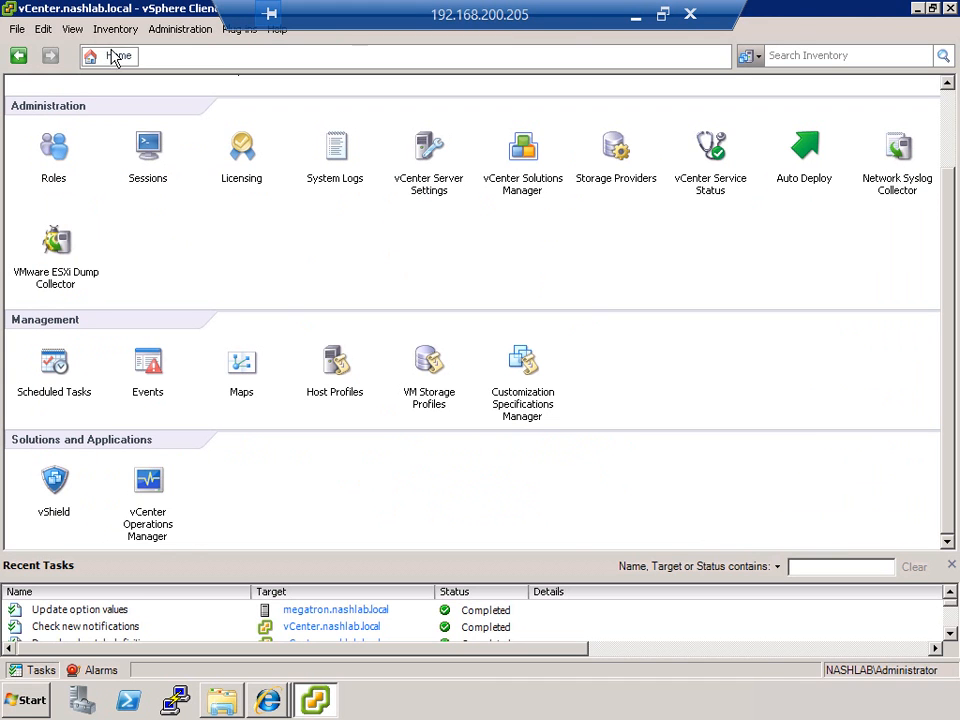
# Step: Restart the vSphere Client and log in to localhost with the Windows session credentials
pyautogui.click(951, 8)
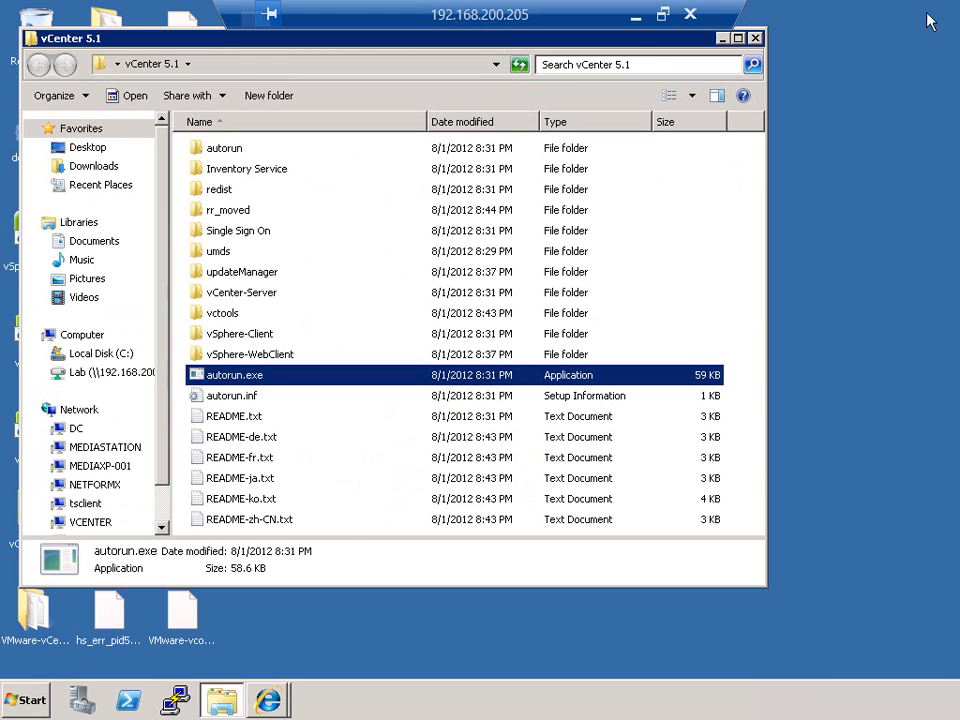
pyautogui.moveTo(155, 40); pyautogui.dragTo(212, 40)
pyautogui.doubleClick(30, 225)
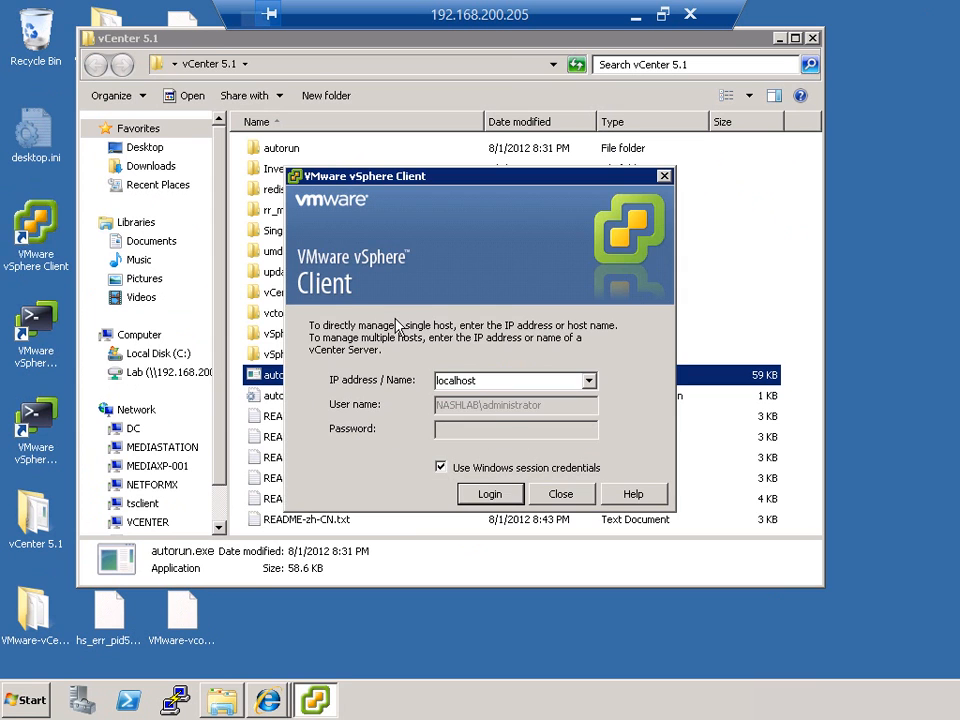
pyautogui.click(498, 493)
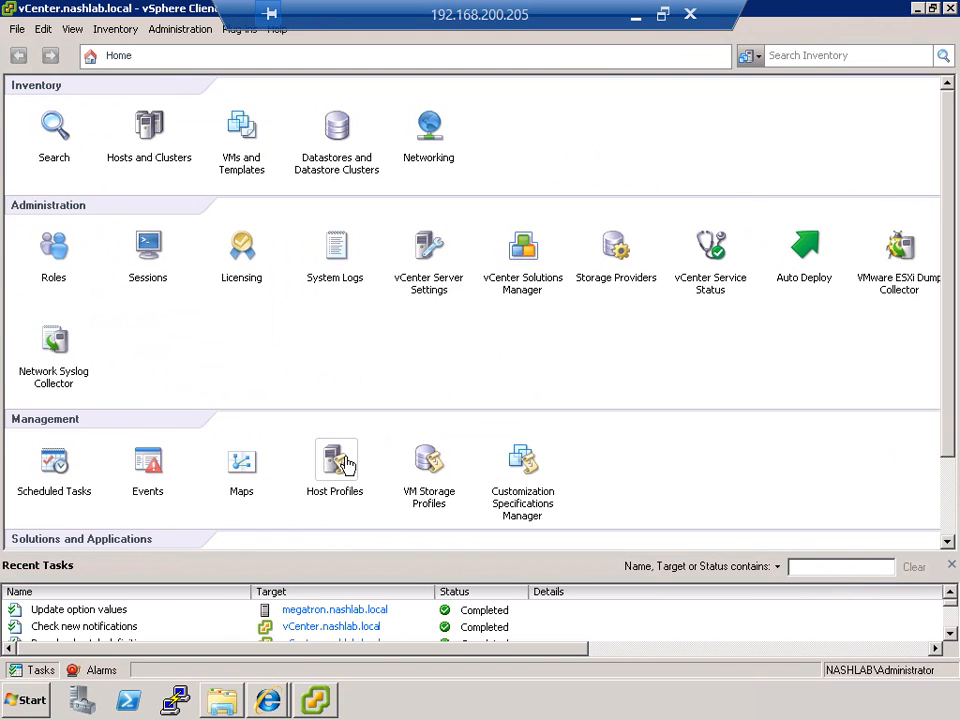
# Step: Open Update Manager from the client's Home page and hide the Recent Tasks pane
pyautogui.scroll(-2, 241, 490)
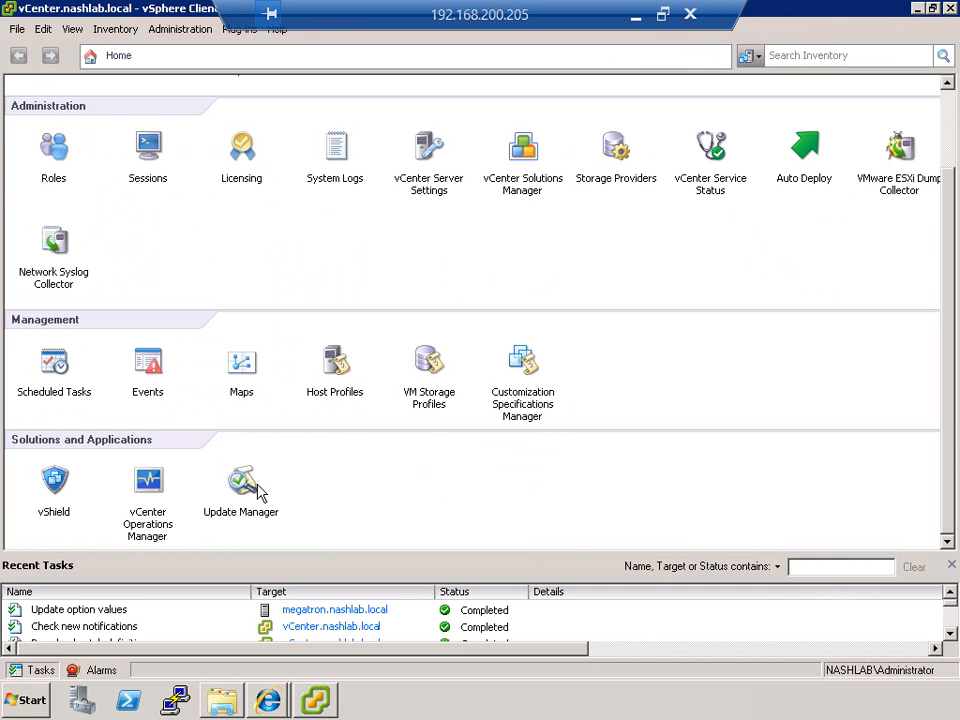
pyautogui.click(248, 490)
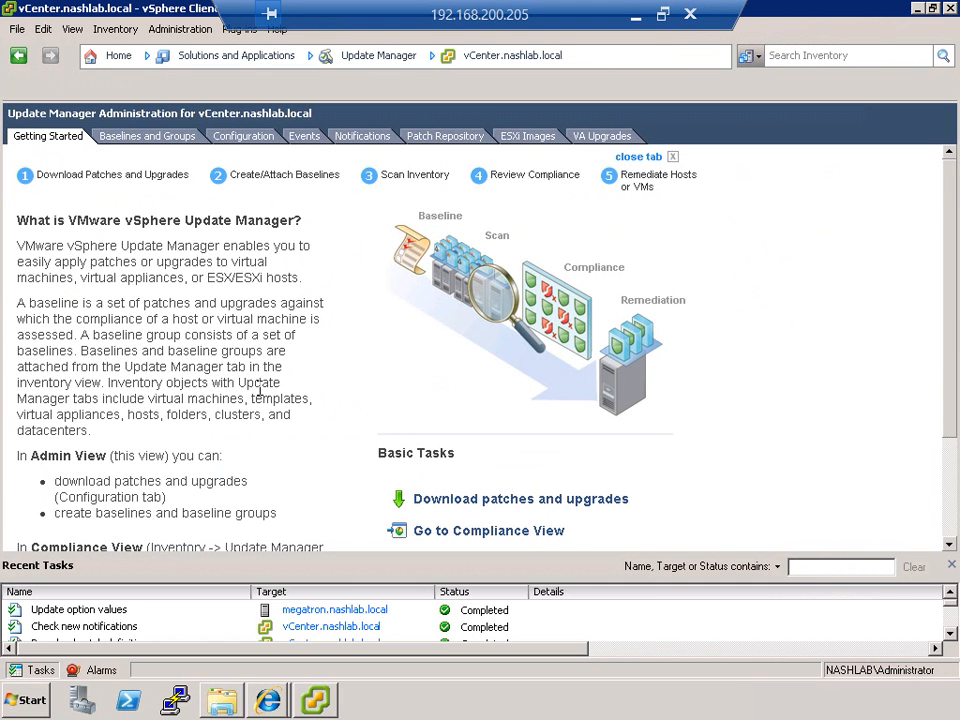
pyautogui.click(951, 570)
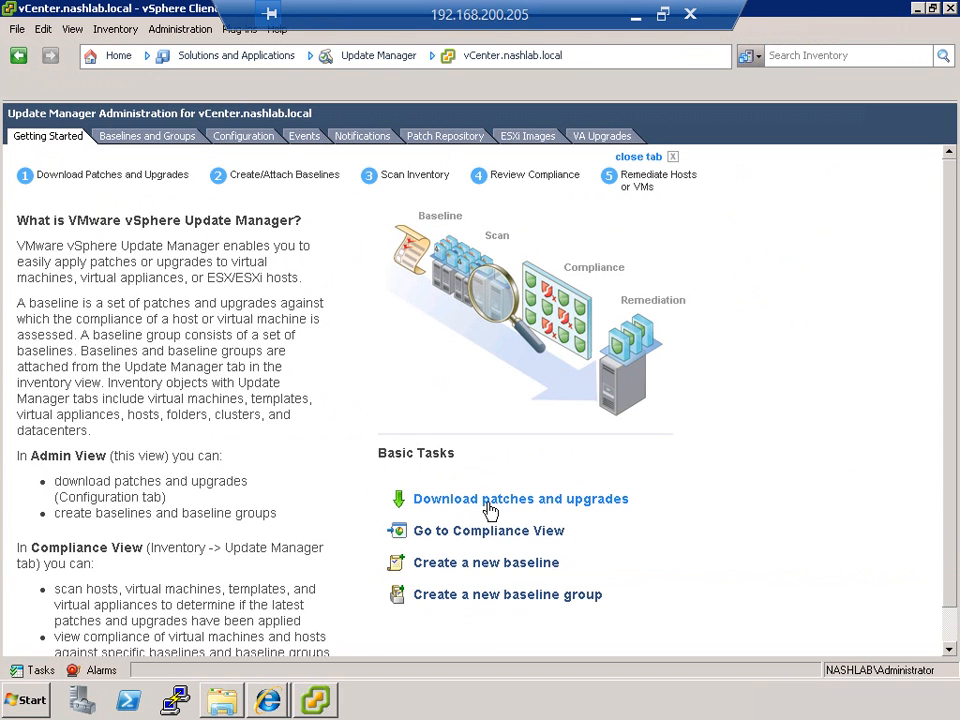
# Step: Examine the patches in the Update Manager Patch Repository and return to the Getting Started page
pyautogui.click(443, 137)
pyautogui.click(252, 364)
pyautogui.scroll(-1, 253, 372)
pyautogui.scroll(-8, 252, 372)
pyautogui.scroll(11, 252, 372)
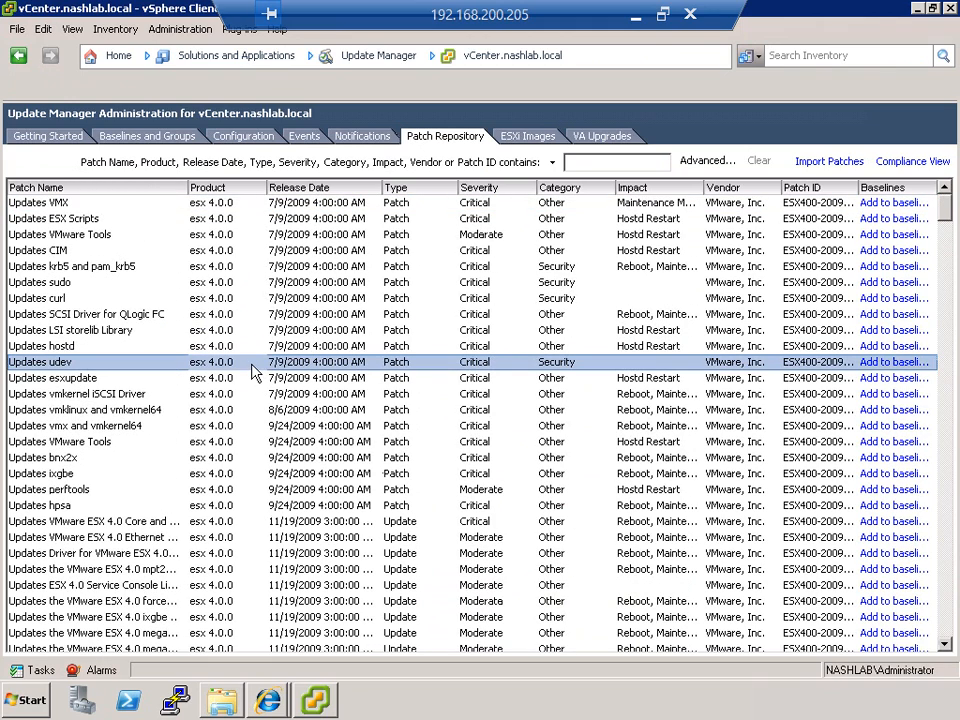
pyautogui.click(42, 134)
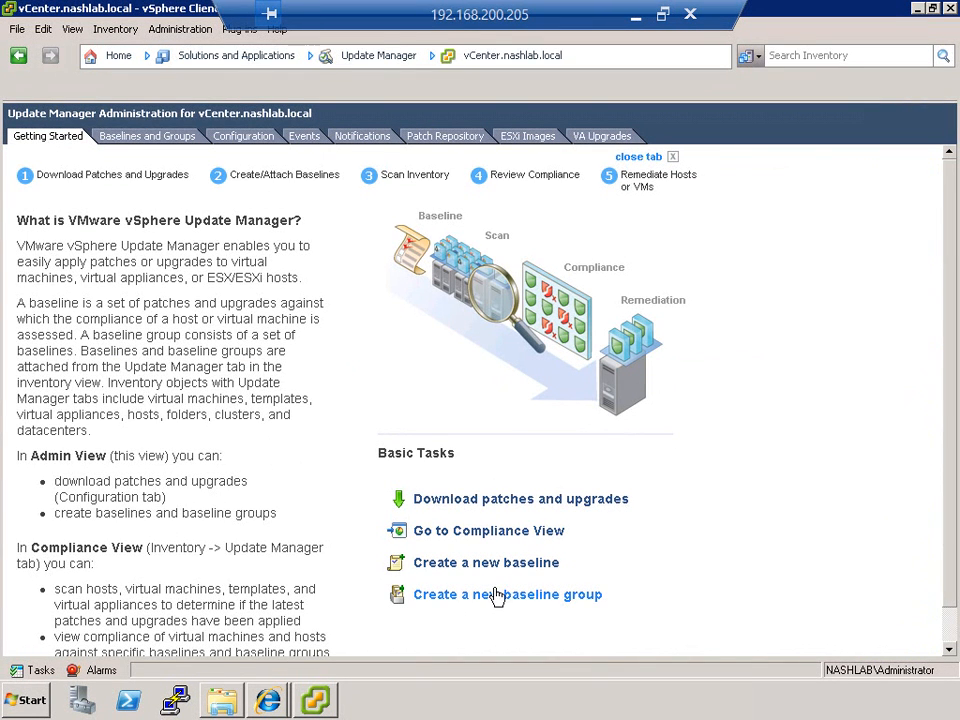
# Step: Review Update Manager's network connectivity and download settings, widening the Download Source column to read the source URLs
pyautogui.click(243, 137)
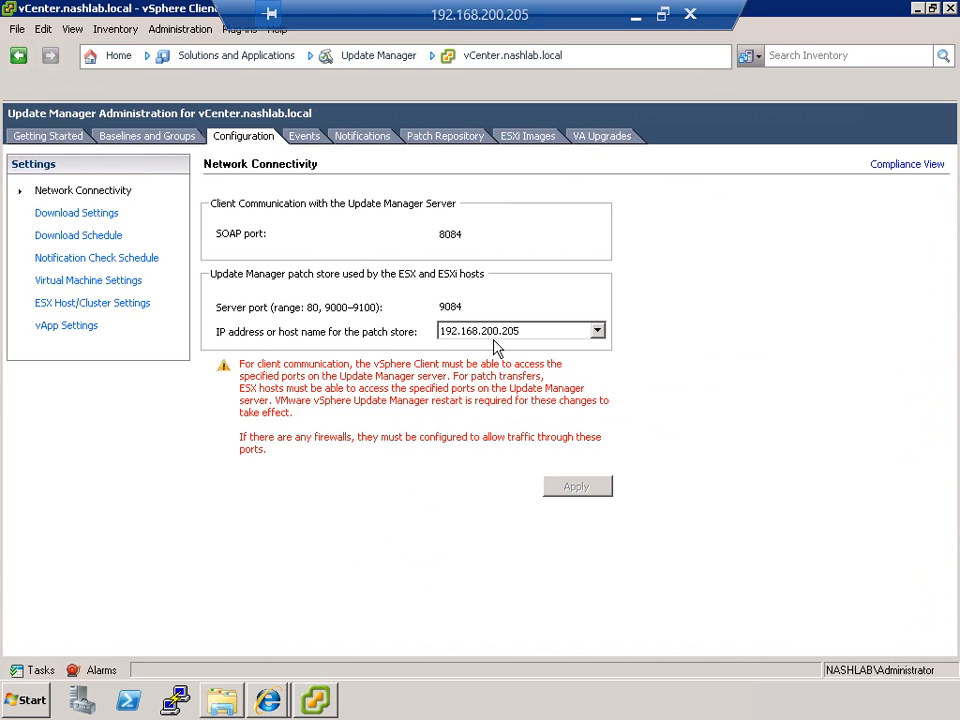
pyautogui.click(80, 220)
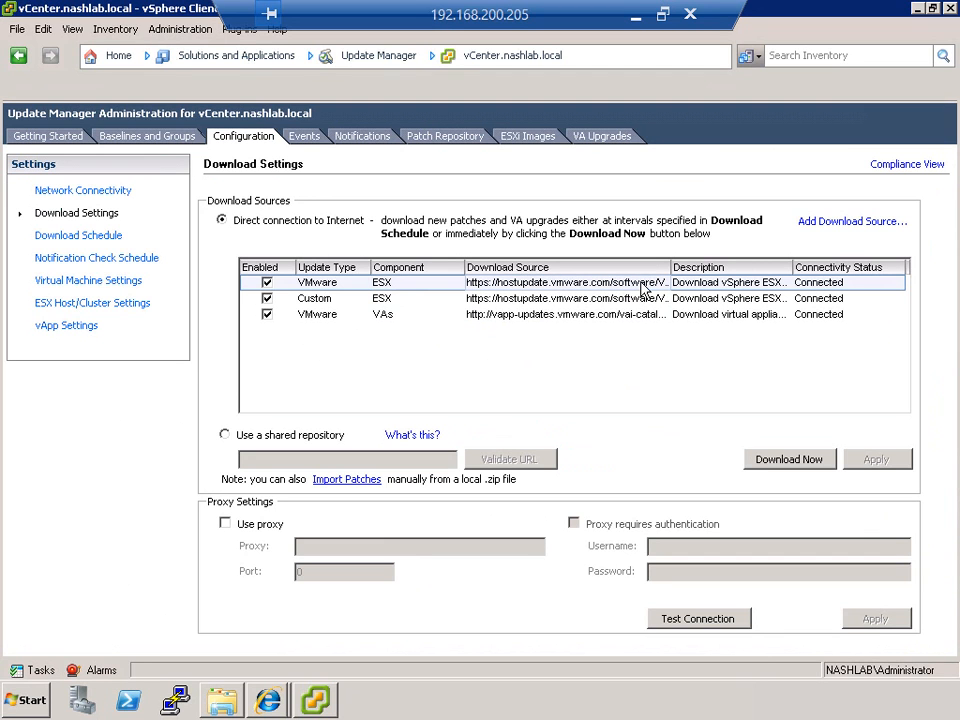
pyautogui.click(441, 300)
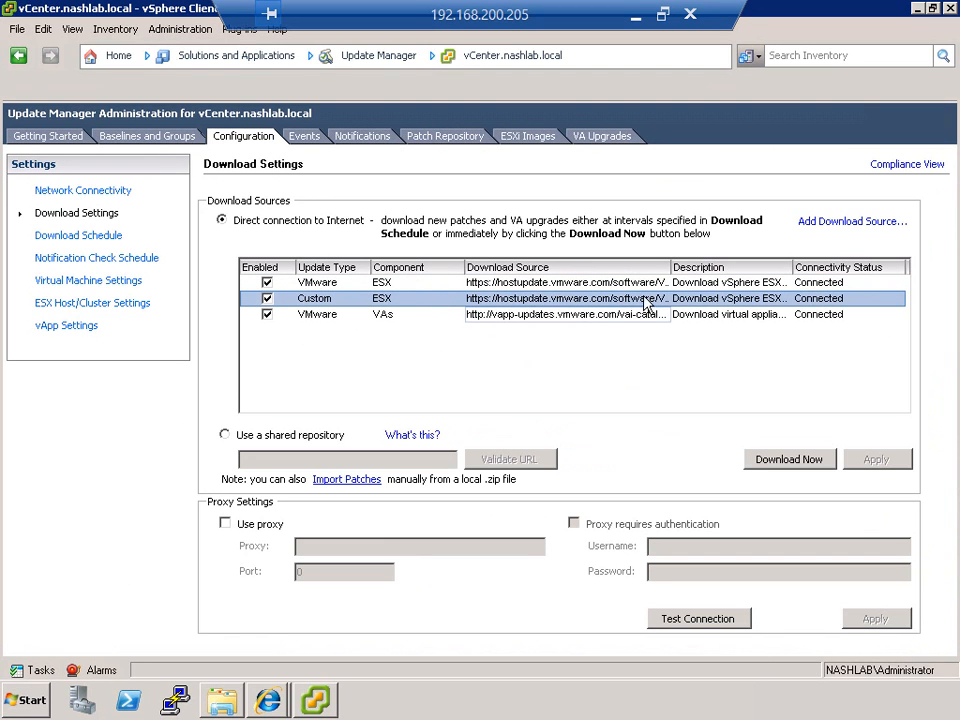
pyautogui.moveTo(672, 270); pyautogui.dragTo(868, 267)
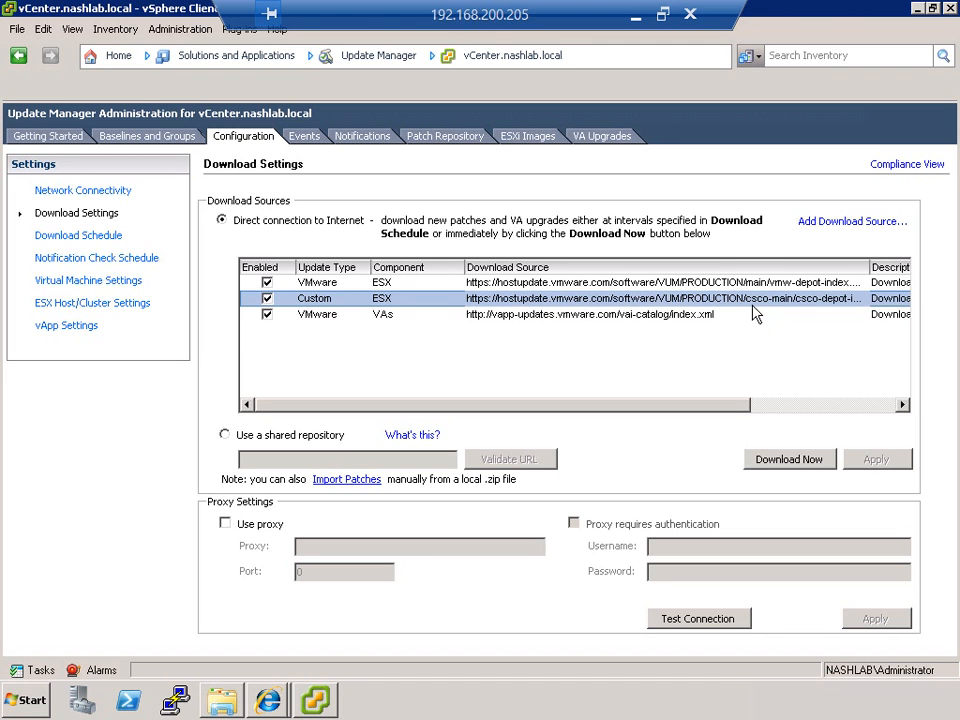
pyautogui.click(316, 312)
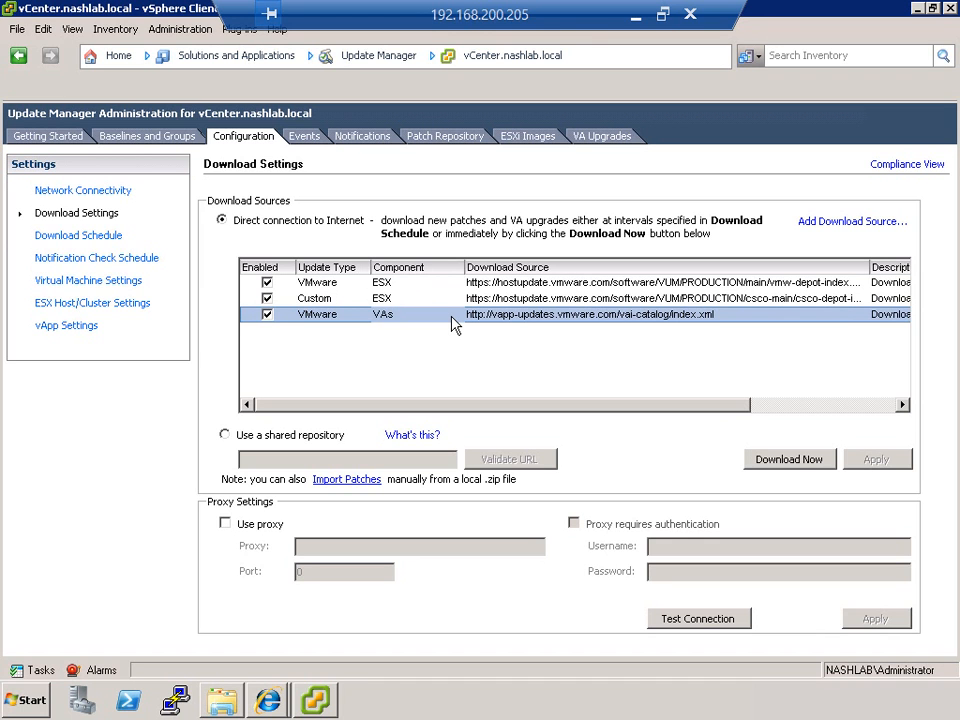
# Step: Look at the form for adding a third-party download source, cancel it and select the custom ESX source
pyautogui.click(818, 224)
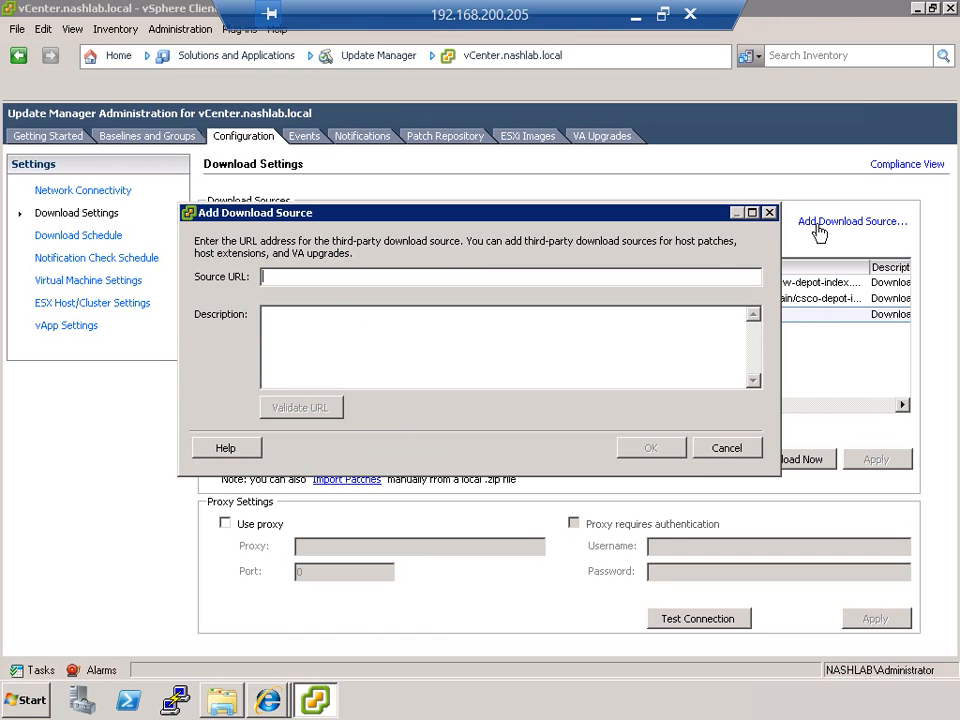
pyautogui.click(705, 450)
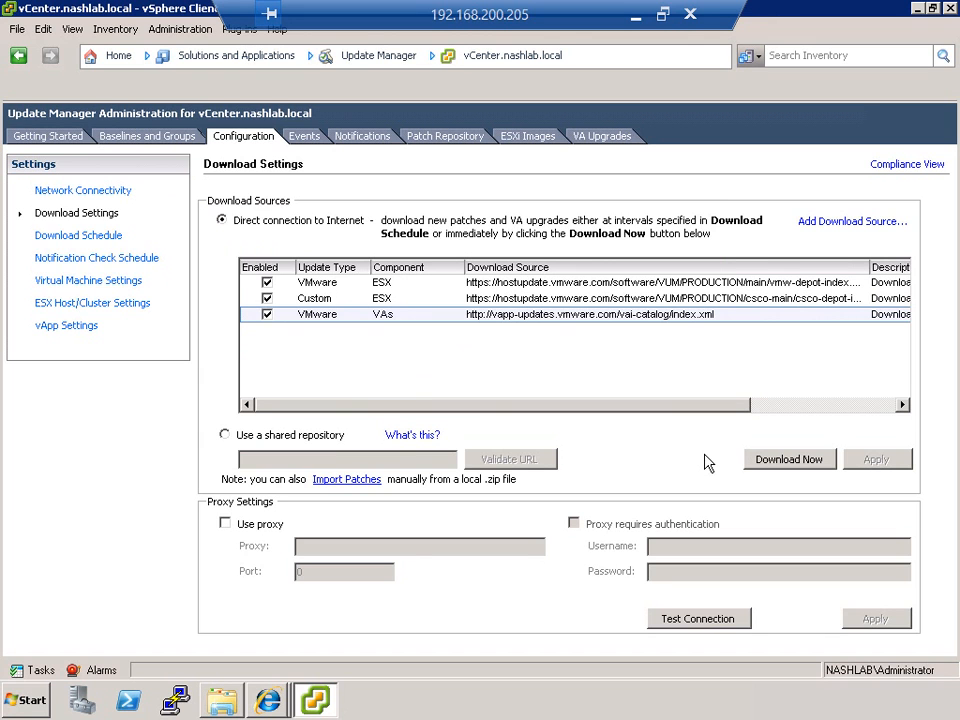
pyautogui.click(684, 298)
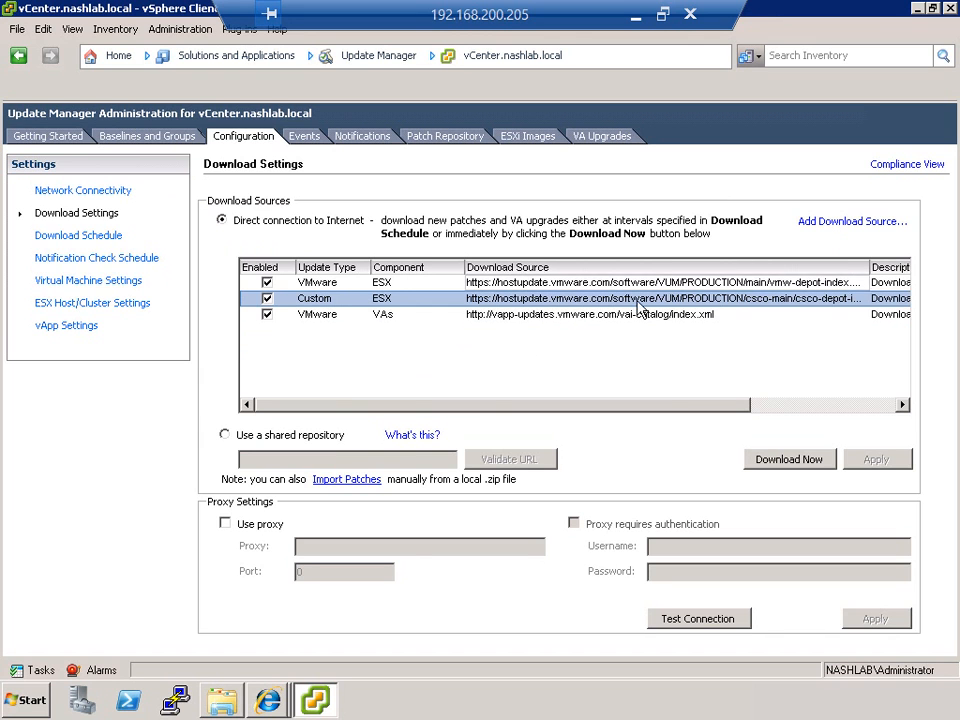
# Step: Try the shared repository download option, switch back to the direct Internet connection and discard the changes while moving to the Download Schedule
pyautogui.click(315, 436)
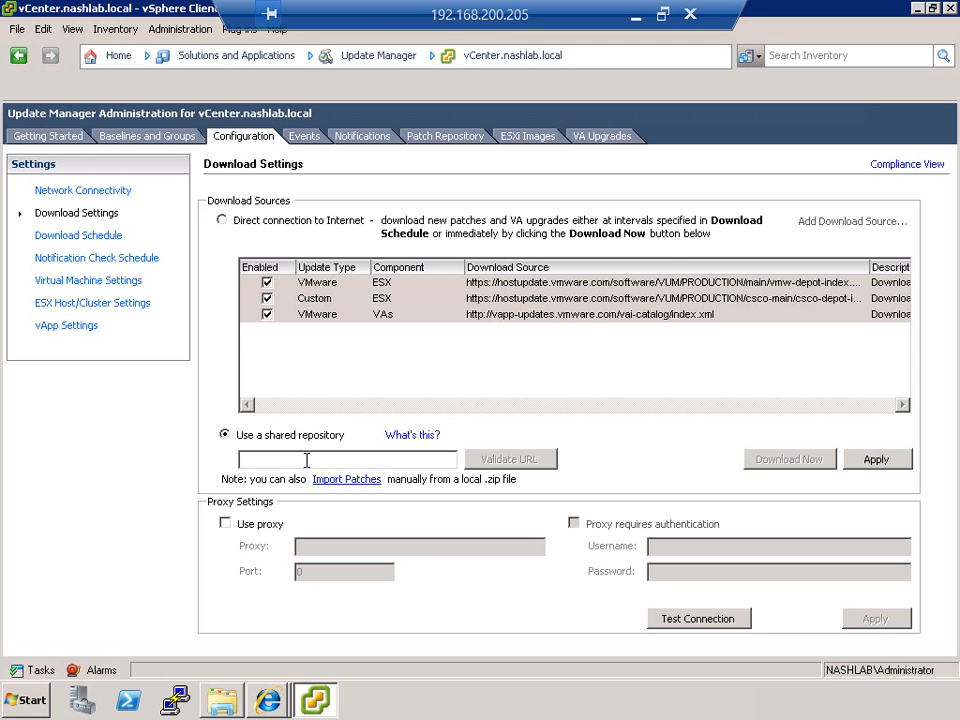
pyautogui.click(233, 219)
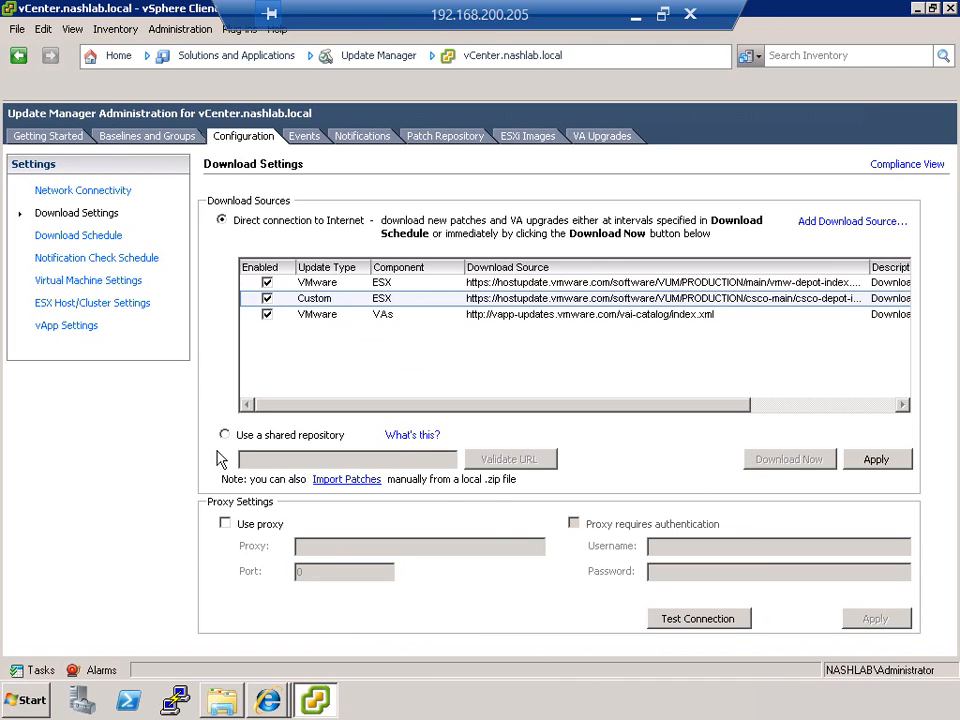
pyautogui.click(78, 236)
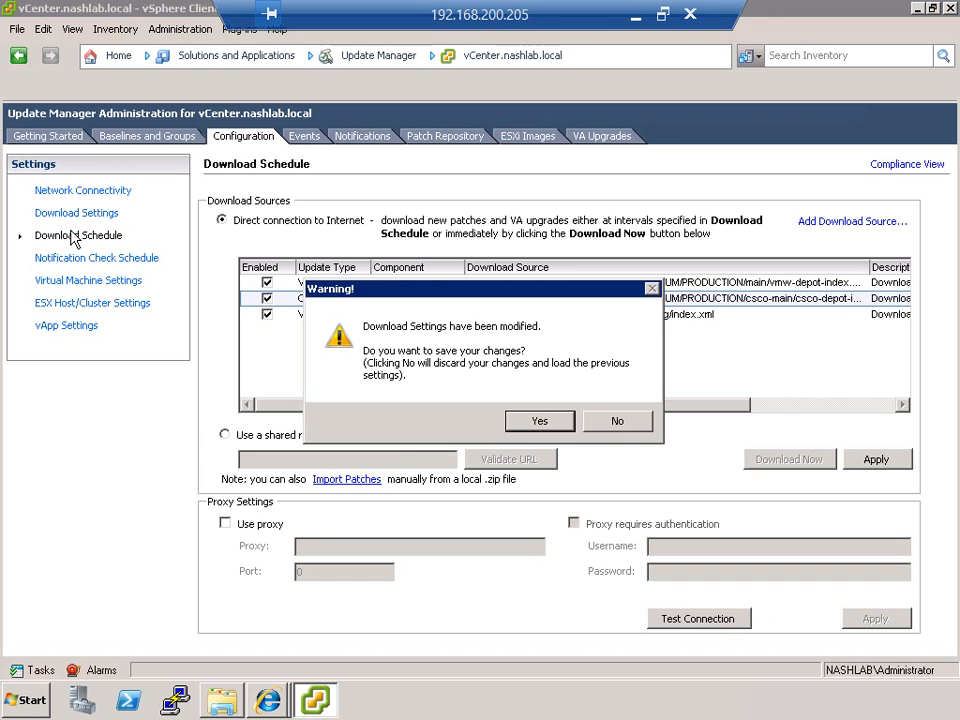
pyautogui.click(617, 421)
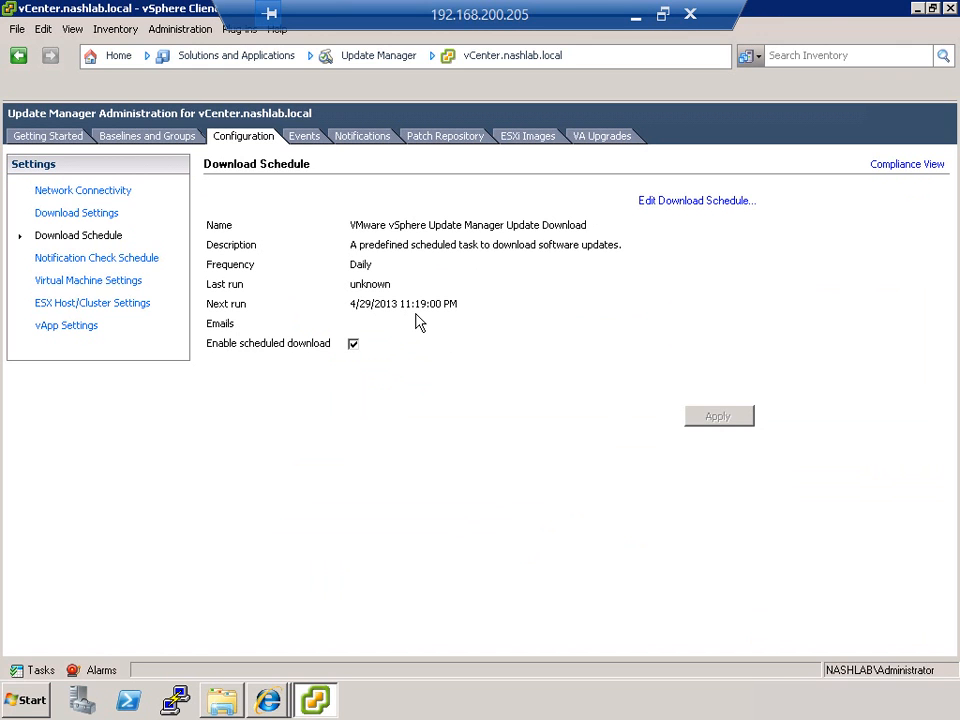
# Step: Look through the update download scheduling wizard up to email notification, cancel it and view the Notification Check Schedule
pyautogui.click(700, 202)
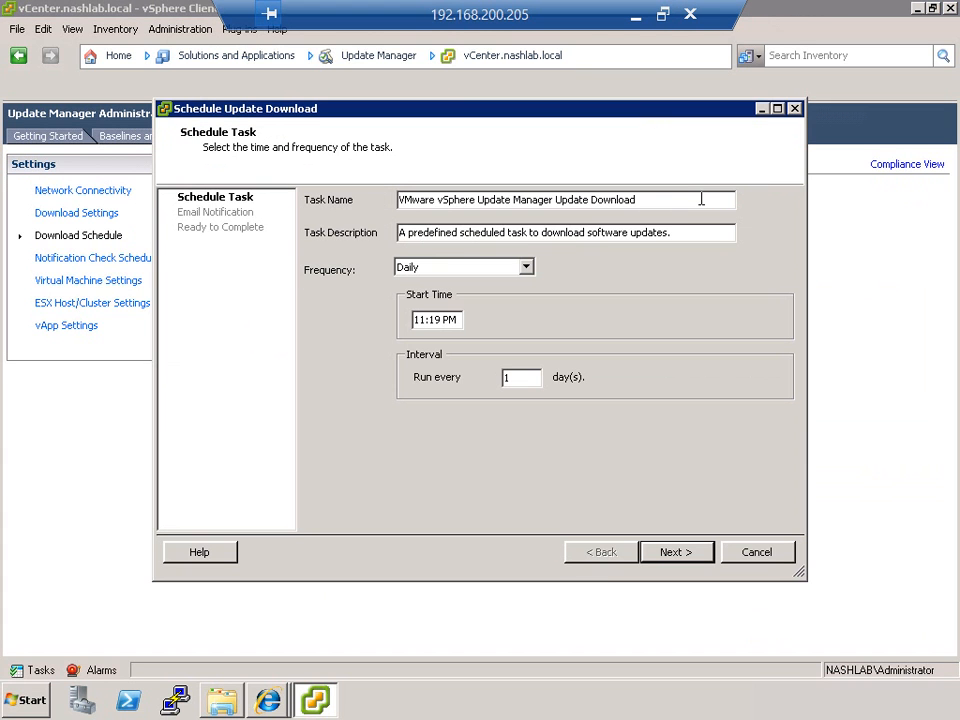
pyautogui.click(657, 555)
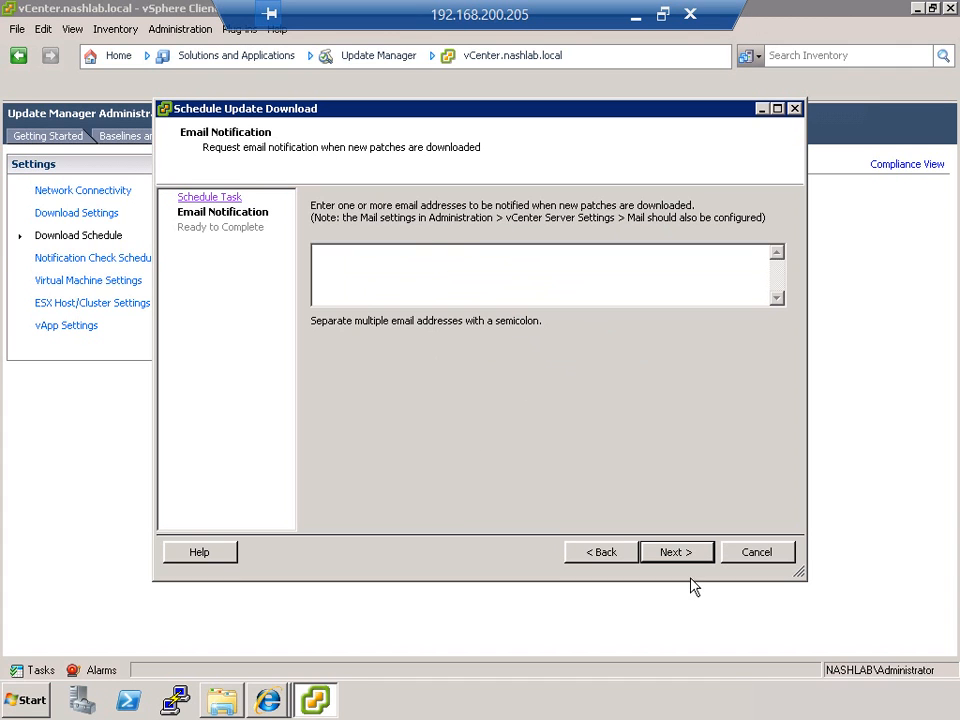
pyautogui.click(750, 560)
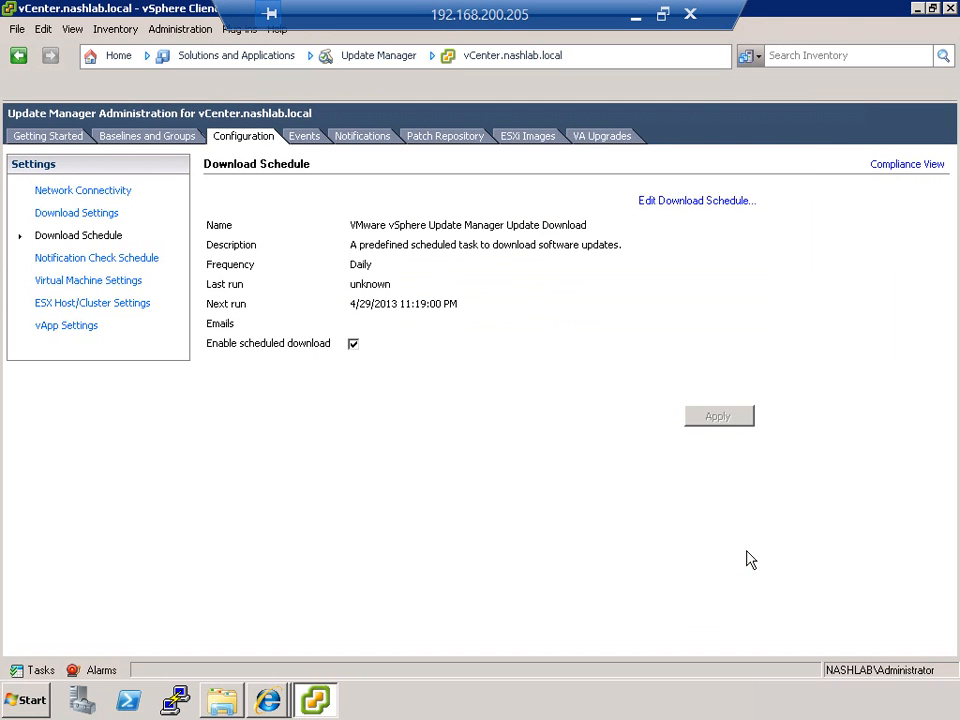
pyautogui.click(155, 269)
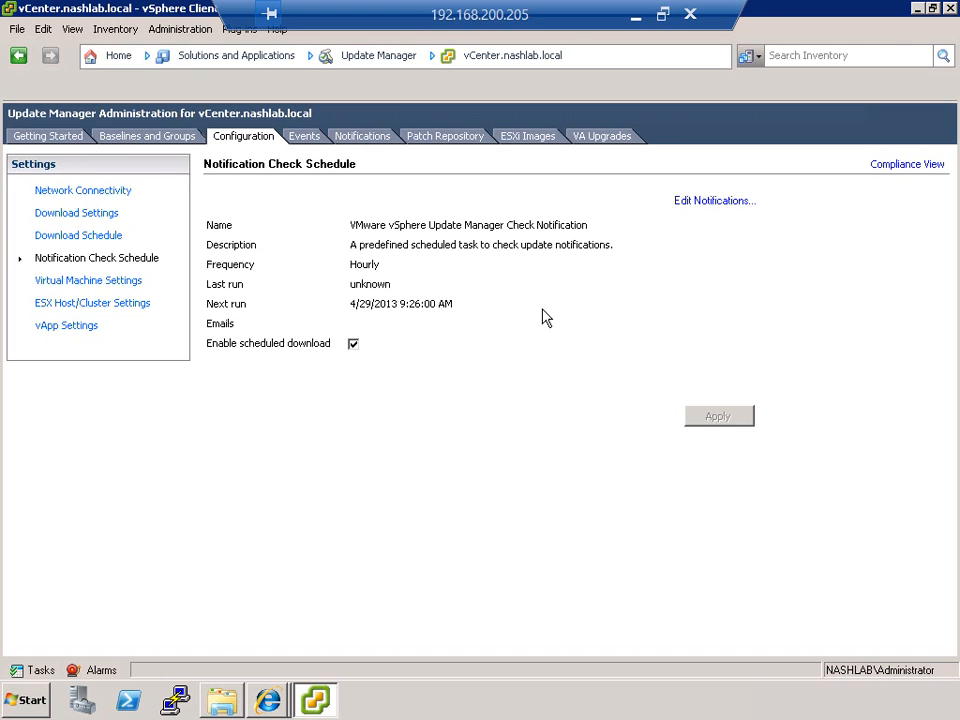
# Step: In the Virtual Machine Settings, keep the pre-remediation snapshots for 48 hours and apply the change
pyautogui.click(133, 282)
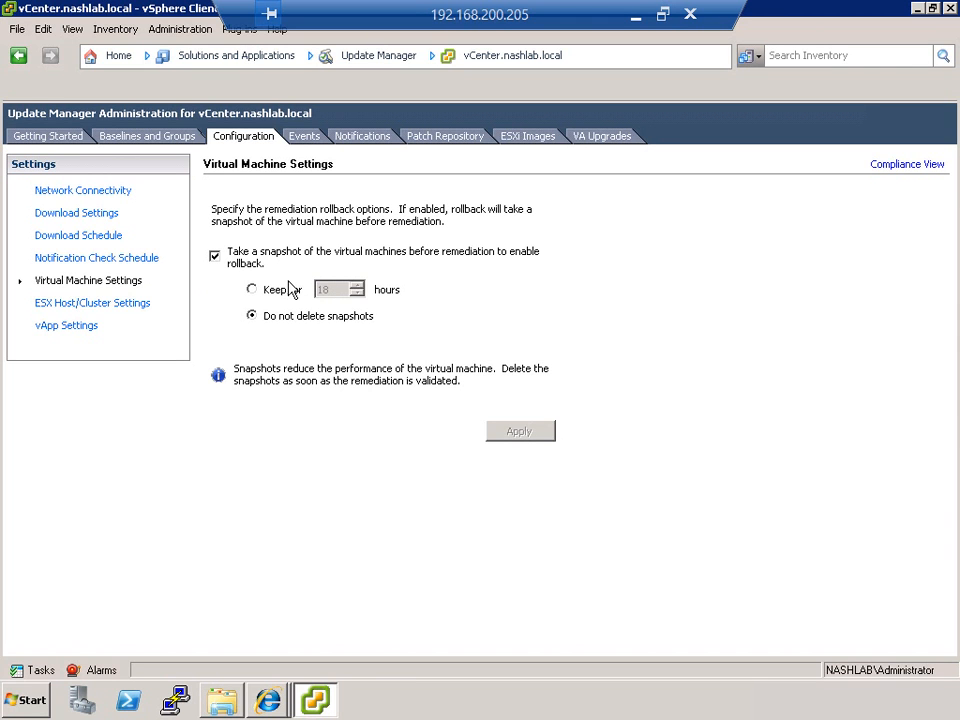
pyautogui.click(251, 289)
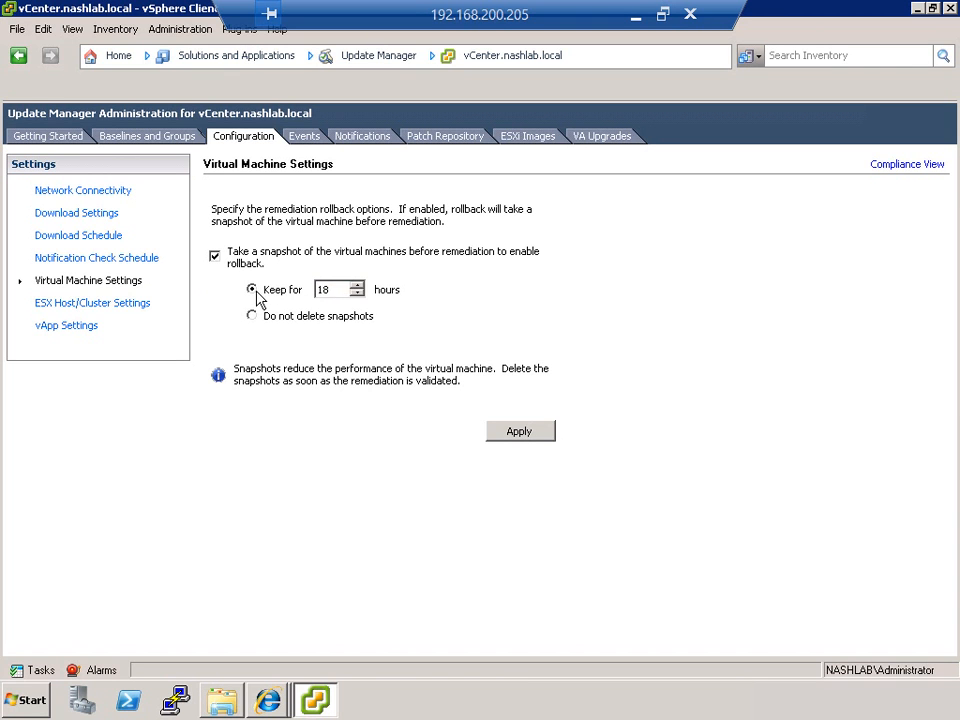
pyautogui.doubleClick(338, 290)
pyautogui.write('48')
pyautogui.click(521, 429)
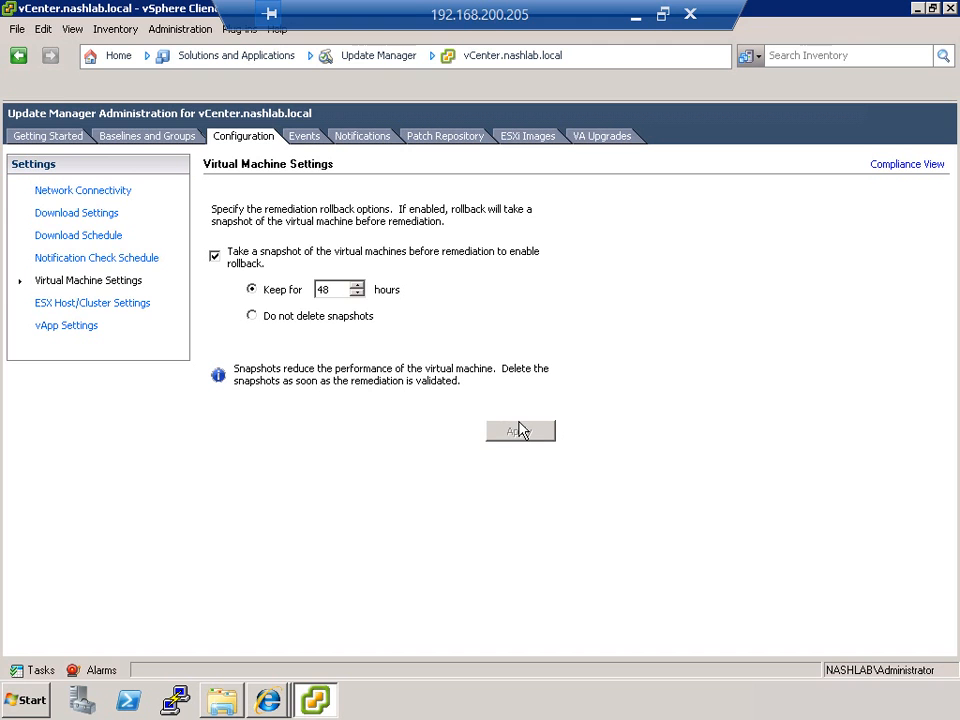
# Step: Review the ESX Host/Cluster Settings, enable migrating powered off and suspended virtual machines to other cluster hosts, and apply
pyautogui.click(114, 303)
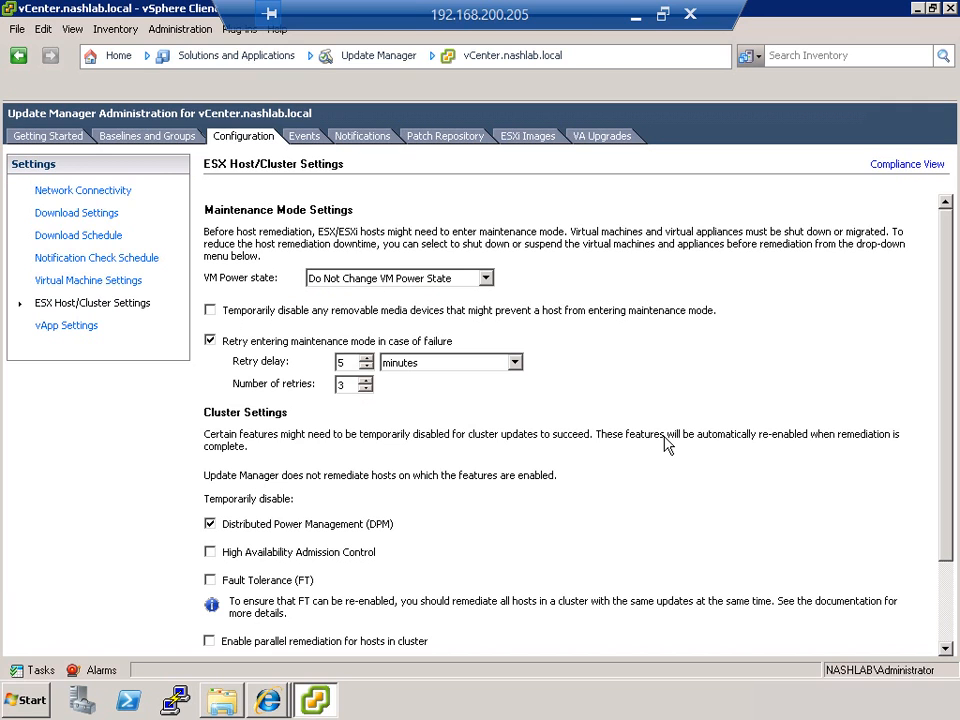
pyautogui.click(349, 279)
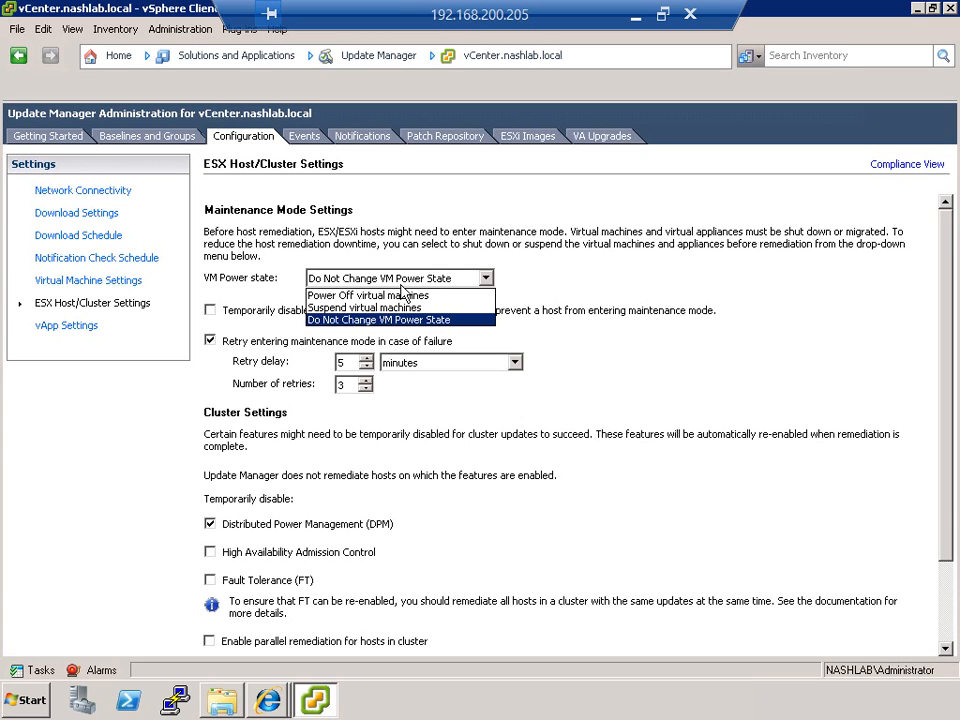
pyautogui.click(575, 295)
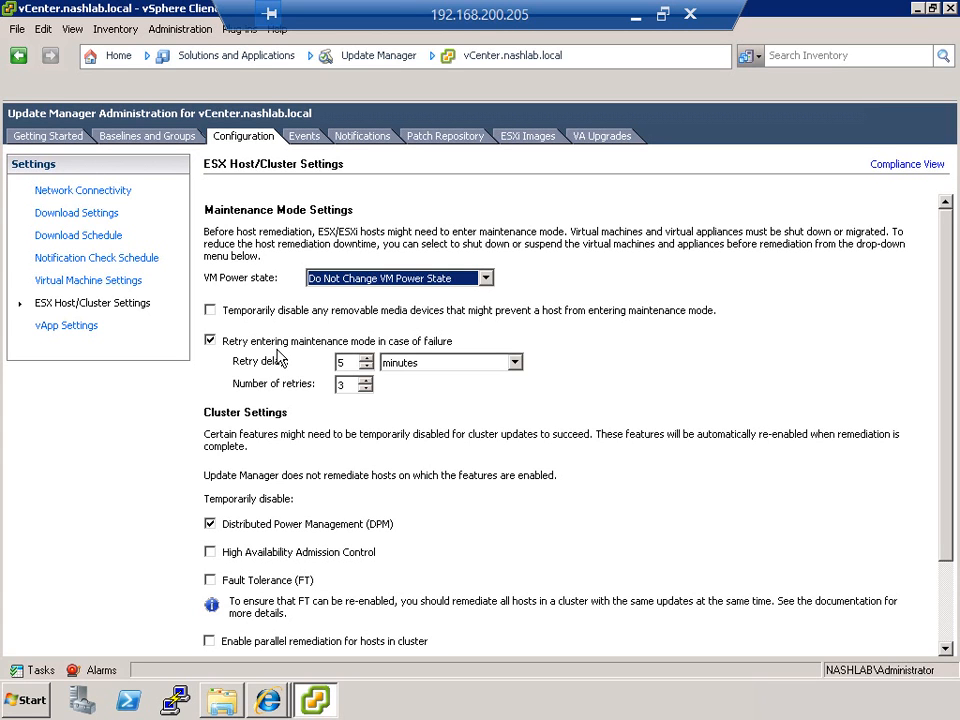
pyautogui.click(344, 362)
pyautogui.click(340, 388)
pyautogui.scroll(-2, 391, 460)
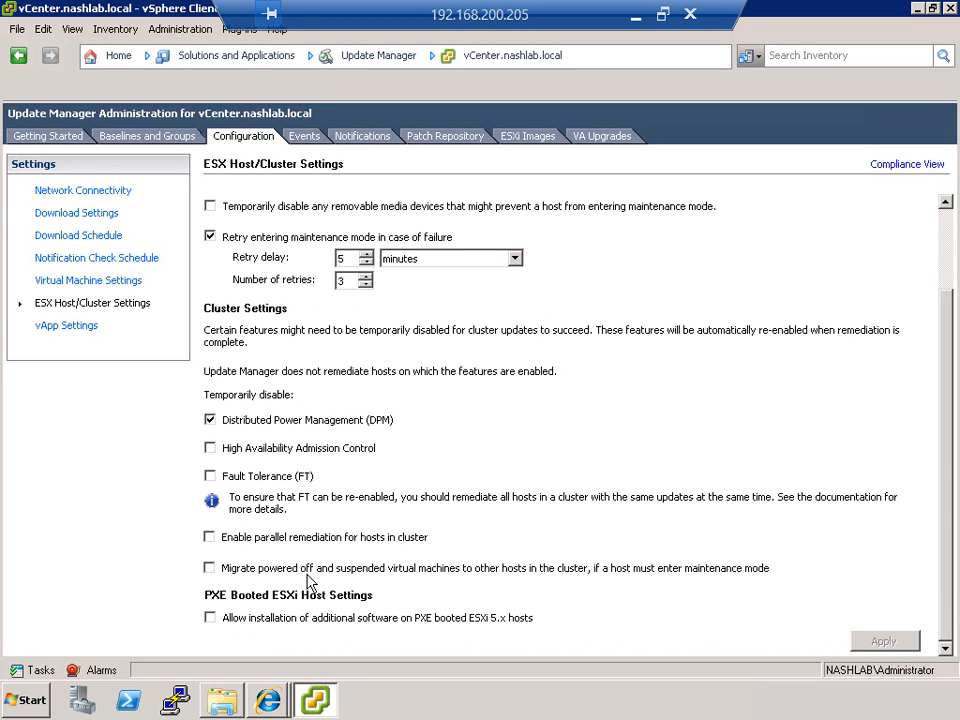
pyautogui.click(308, 575)
pyautogui.click(883, 639)
# Step: View Update Manager's vApp Settings and locate the VMware vCenter Operations Manager vApp in the Hosts and Clusters inventory
pyautogui.click(88, 330)
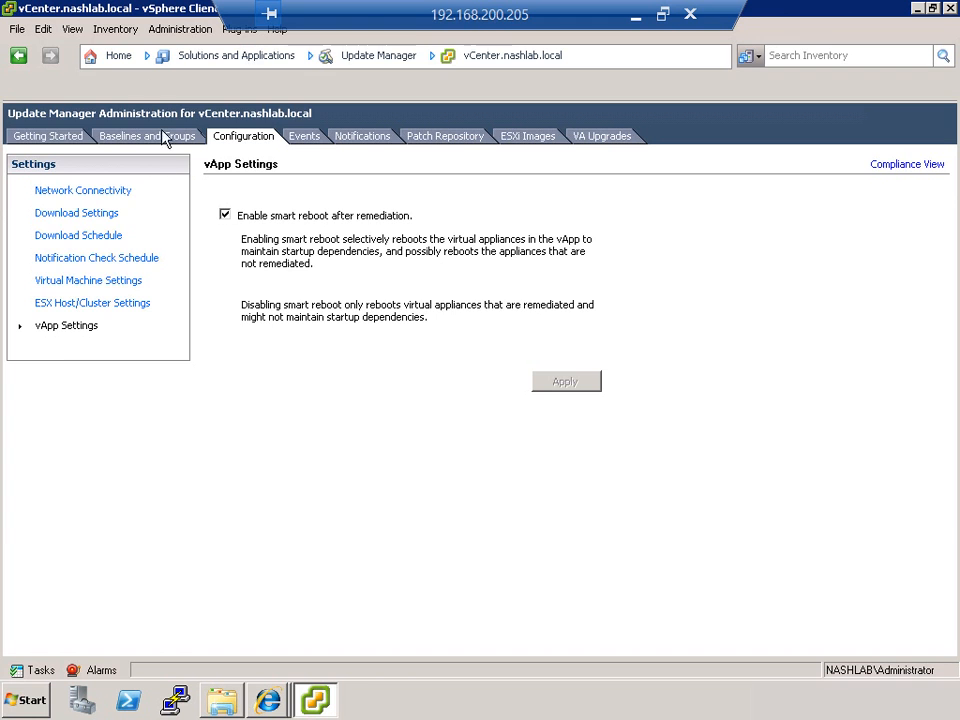
pyautogui.click(128, 60)
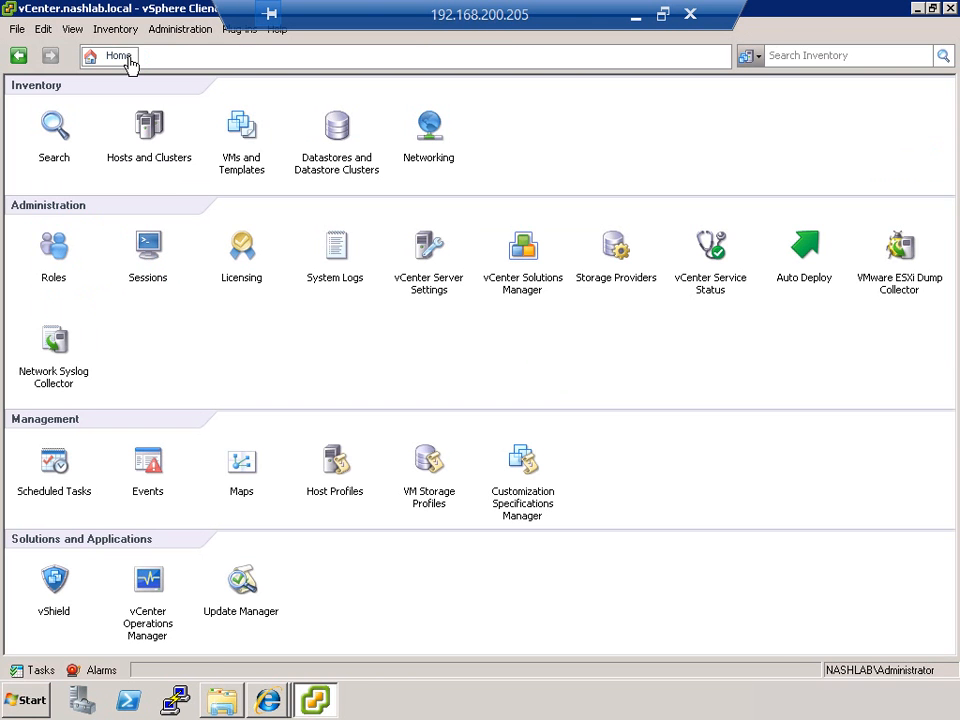
pyautogui.click(148, 128)
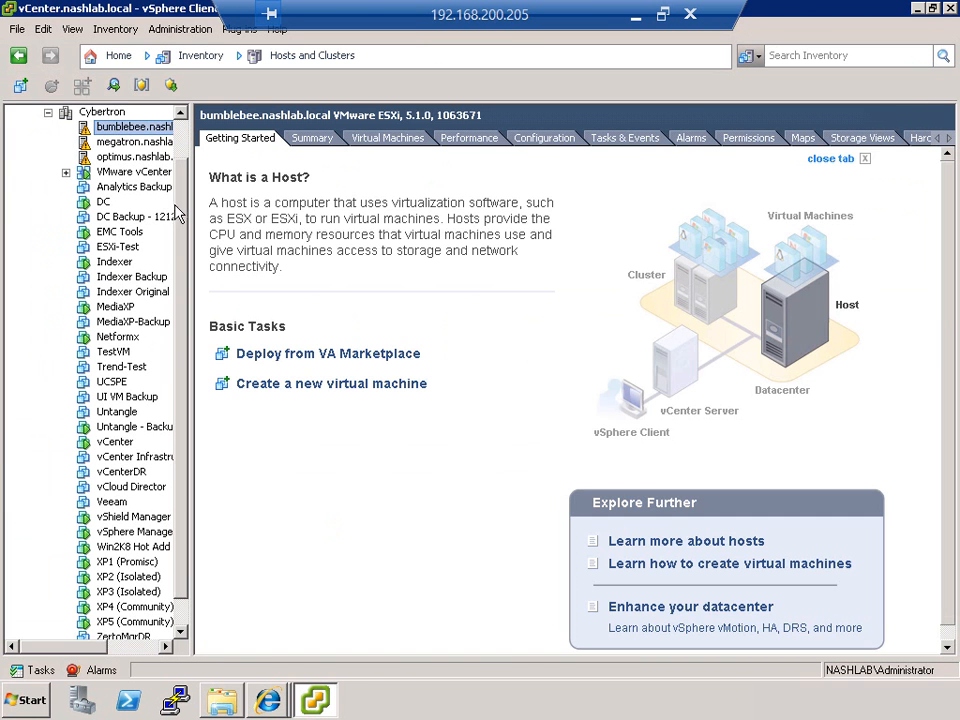
pyautogui.click(66, 173)
pyautogui.moveTo(192, 216); pyautogui.dragTo(341, 240)
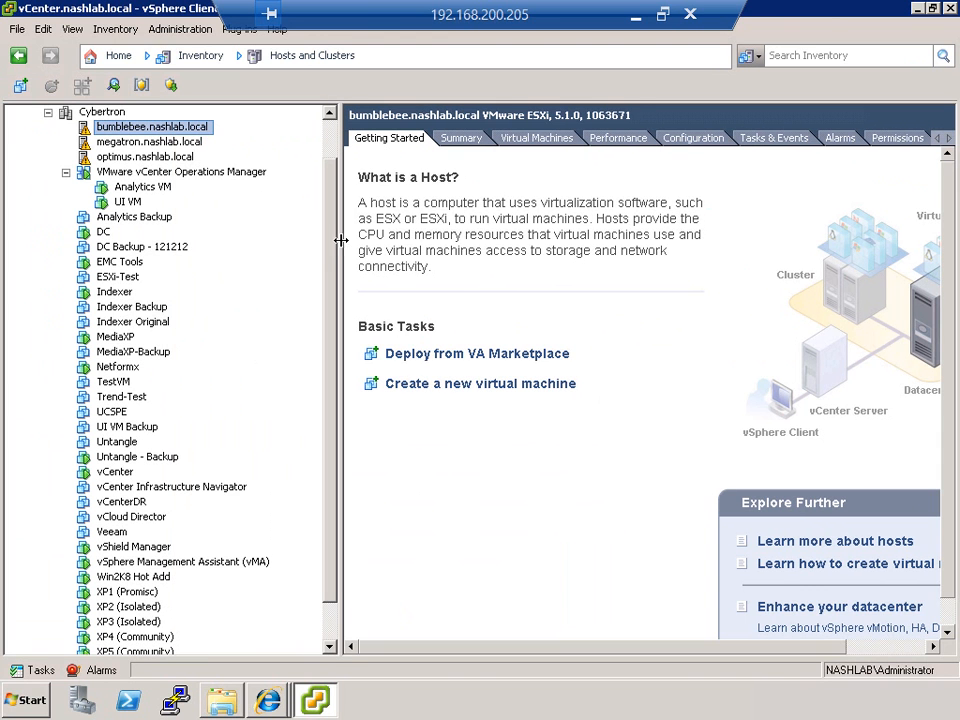
pyautogui.click(210, 176)
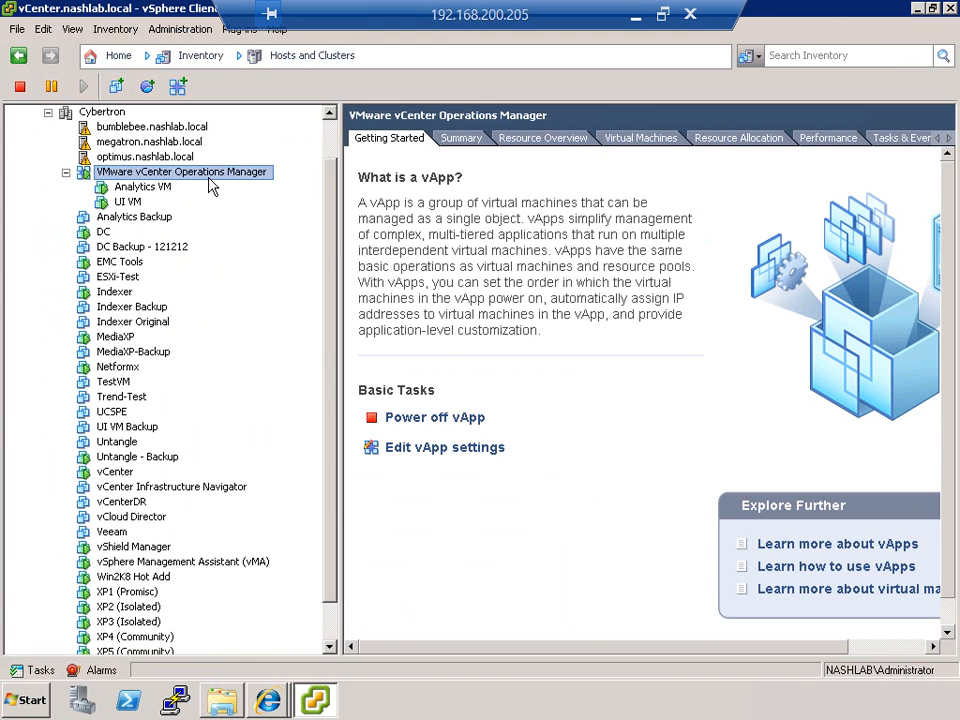
# Step: Open the vApp's settings and review its resources, properties, IP allocation policy and advanced options
pyautogui.rightClick(212, 187)
pyautogui.click(276, 426)
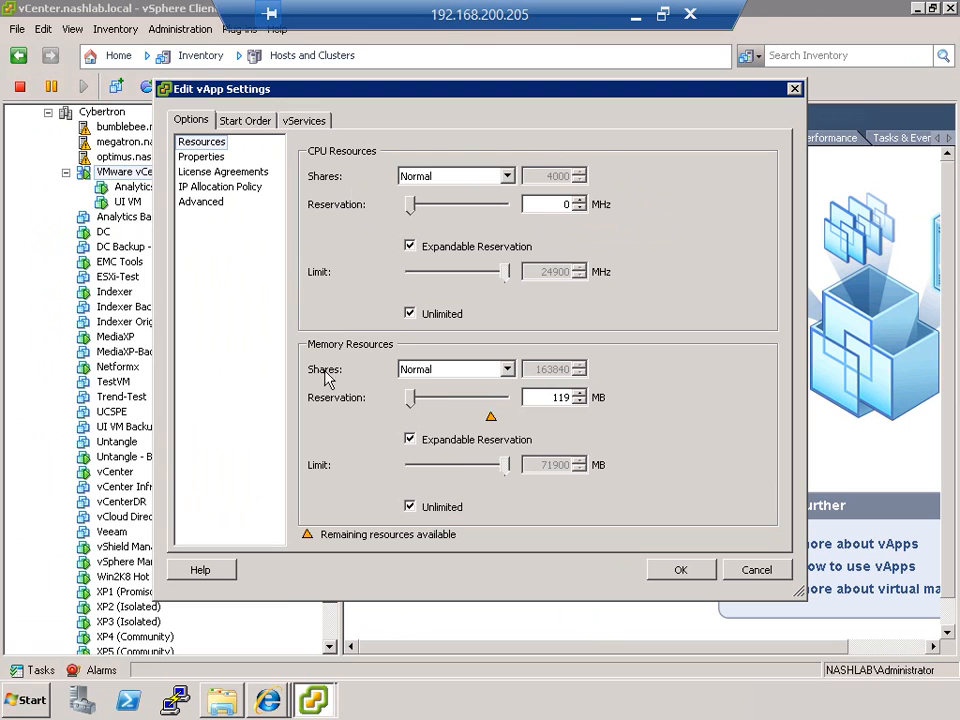
pyautogui.click(219, 162)
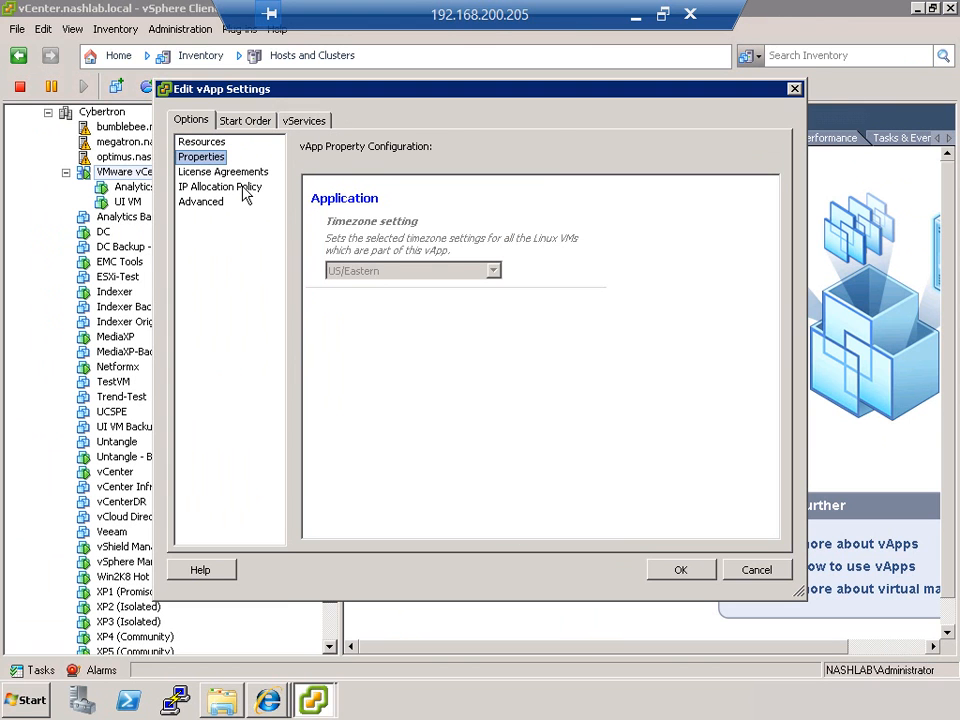
pyautogui.click(240, 190)
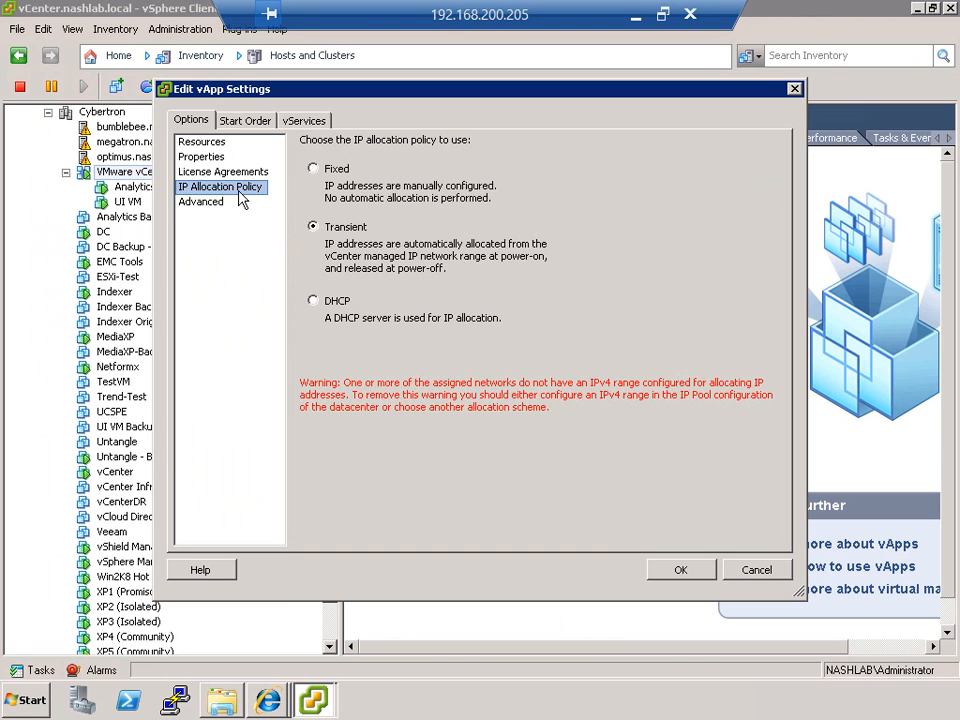
pyautogui.click(212, 205)
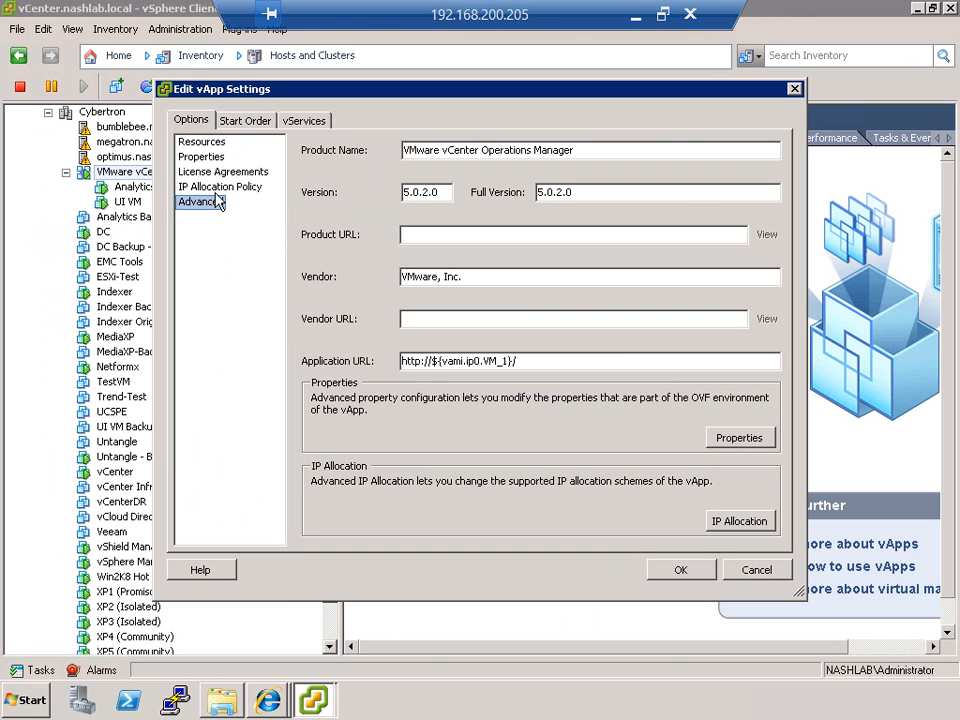
# Step: Examine the startup and shutdown settings of UI VM and Analytics VM in the start order, and cancel the vApp settings
pyautogui.click(245, 120)
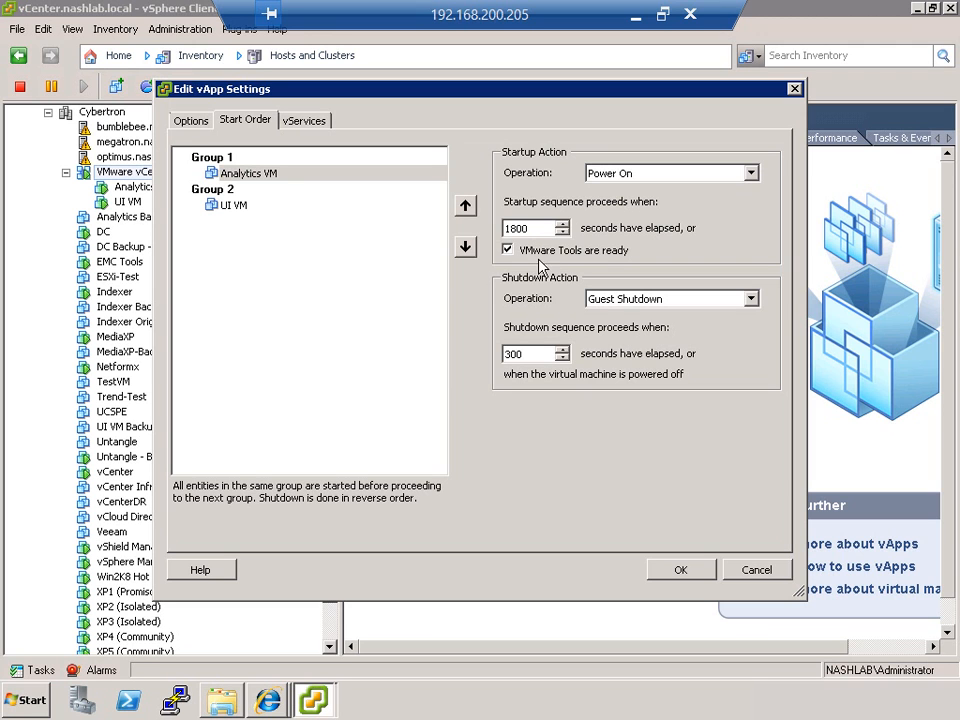
pyautogui.click(250, 222)
pyautogui.click(247, 211)
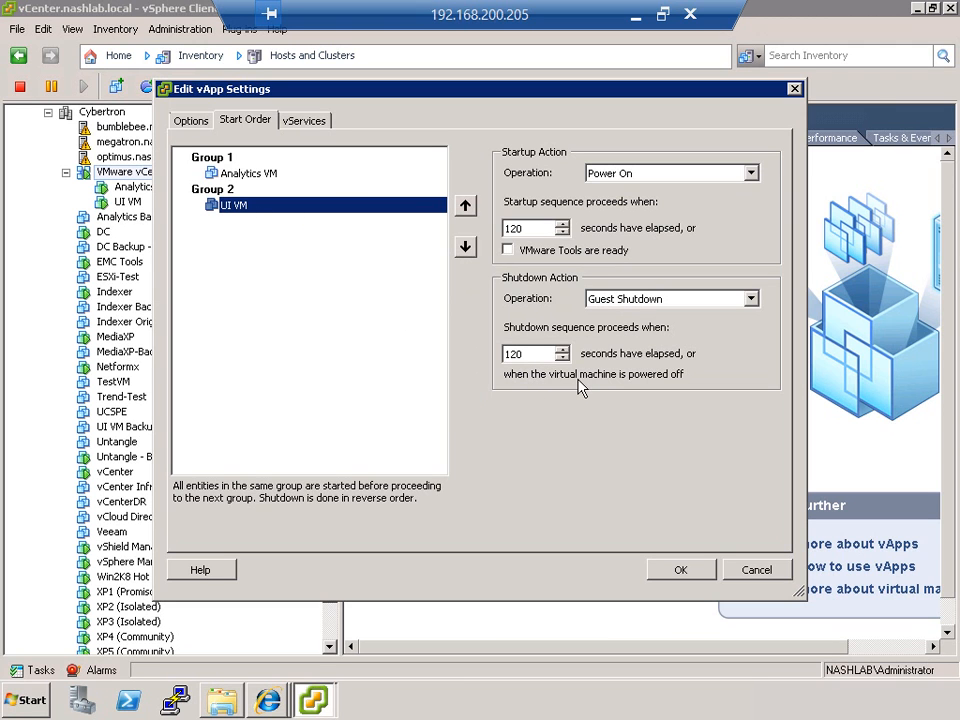
pyautogui.click(228, 174)
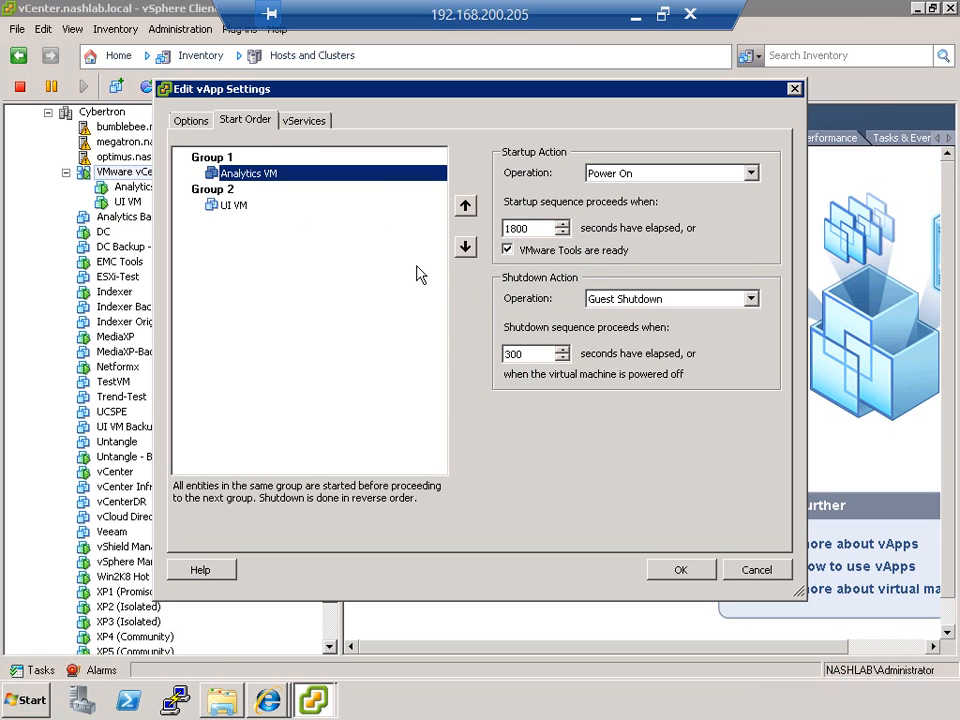
pyautogui.click(749, 575)
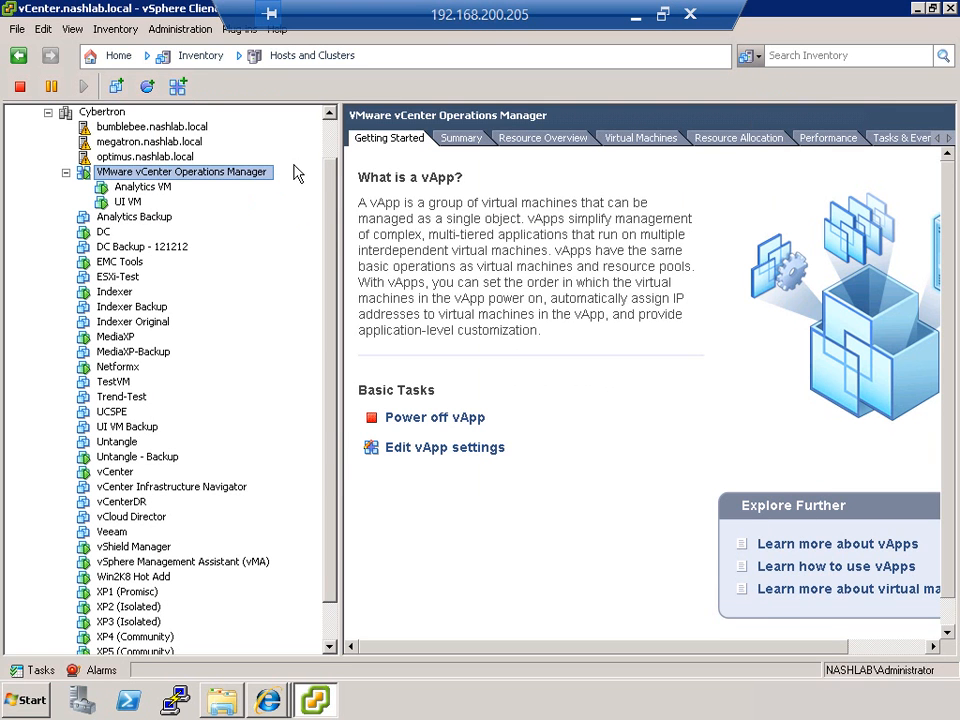
# Step: Return to Update Manager and look through its events, notifications and patch repository
pyautogui.click(118, 56)
pyautogui.click(241, 582)
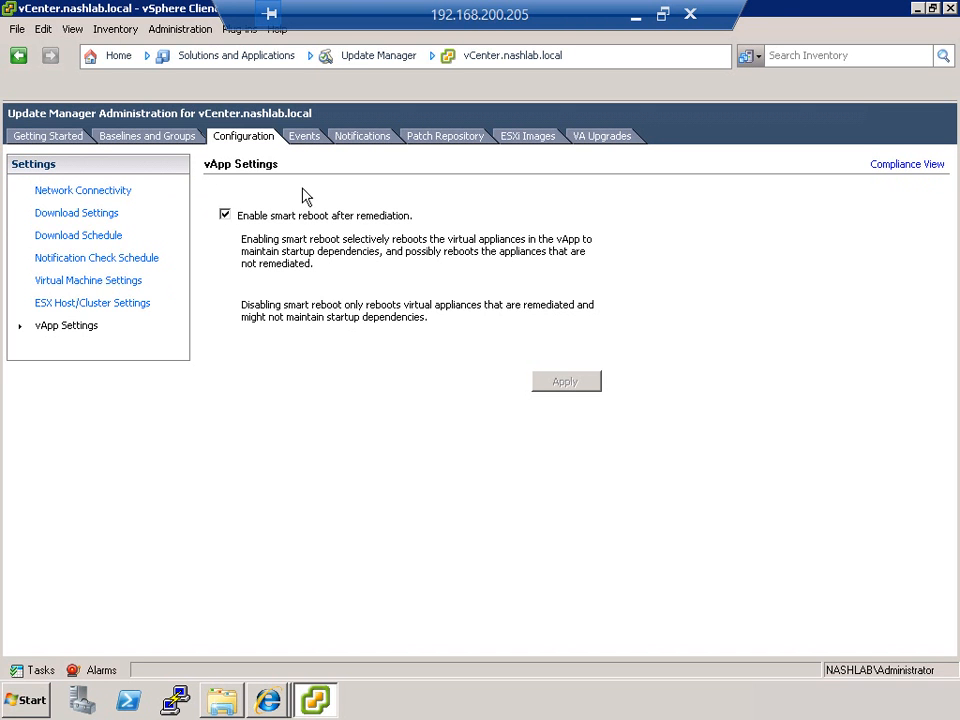
pyautogui.click(304, 136)
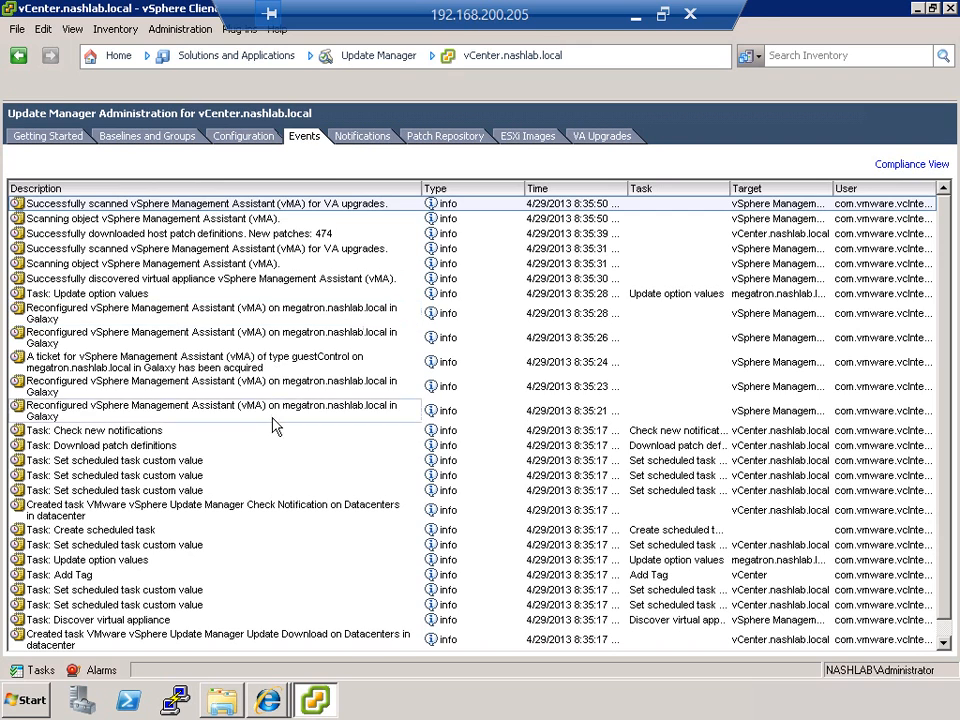
pyautogui.click(345, 137)
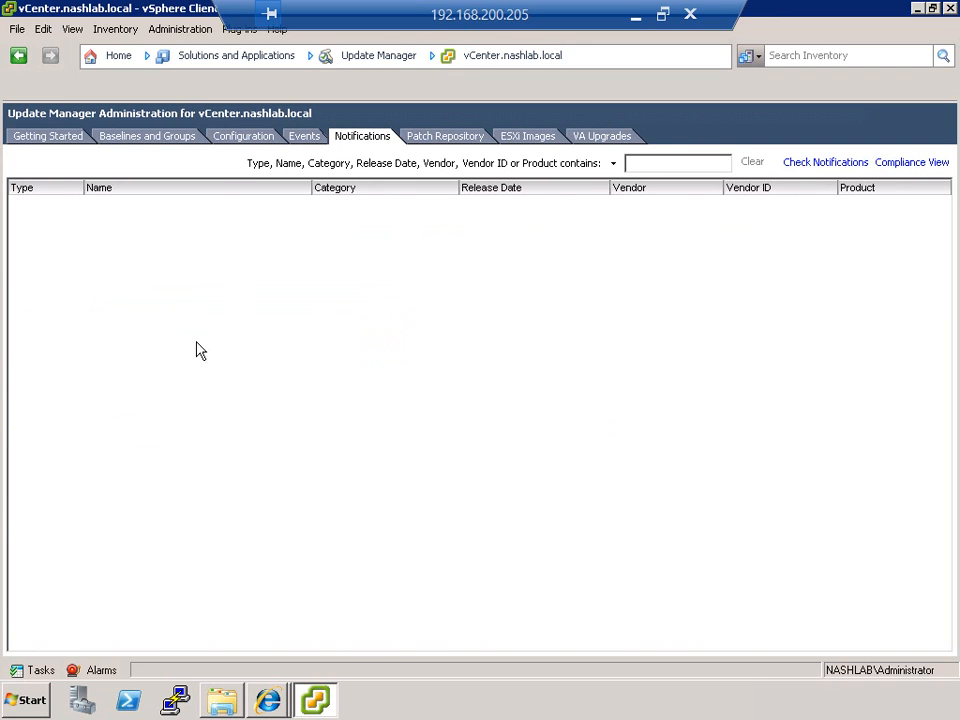
pyautogui.click(440, 135)
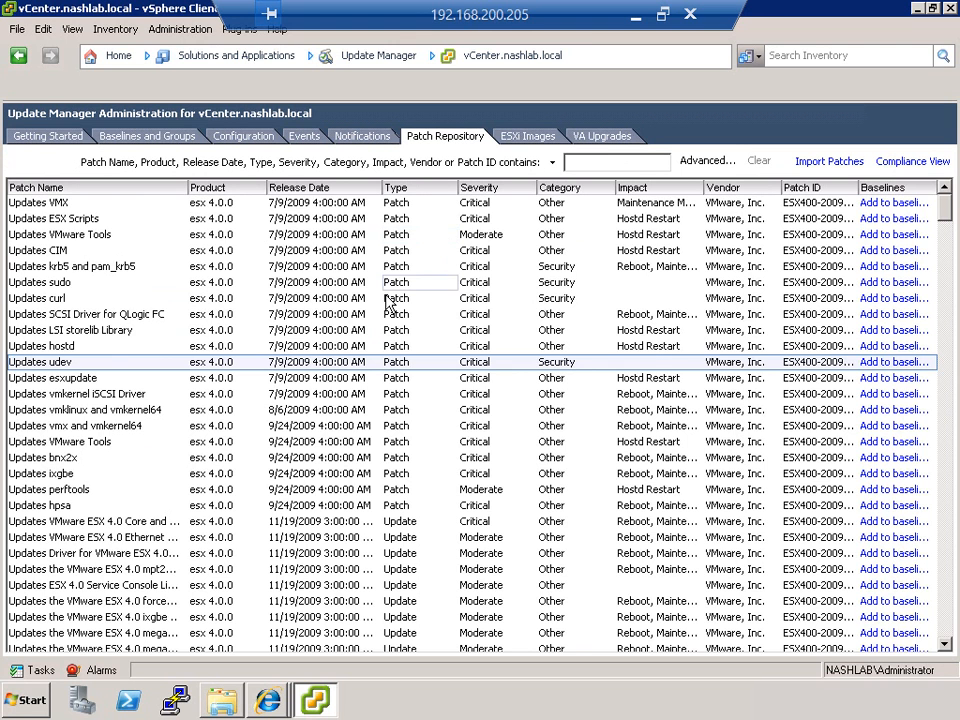
pyautogui.scroll(-10, 390, 300)
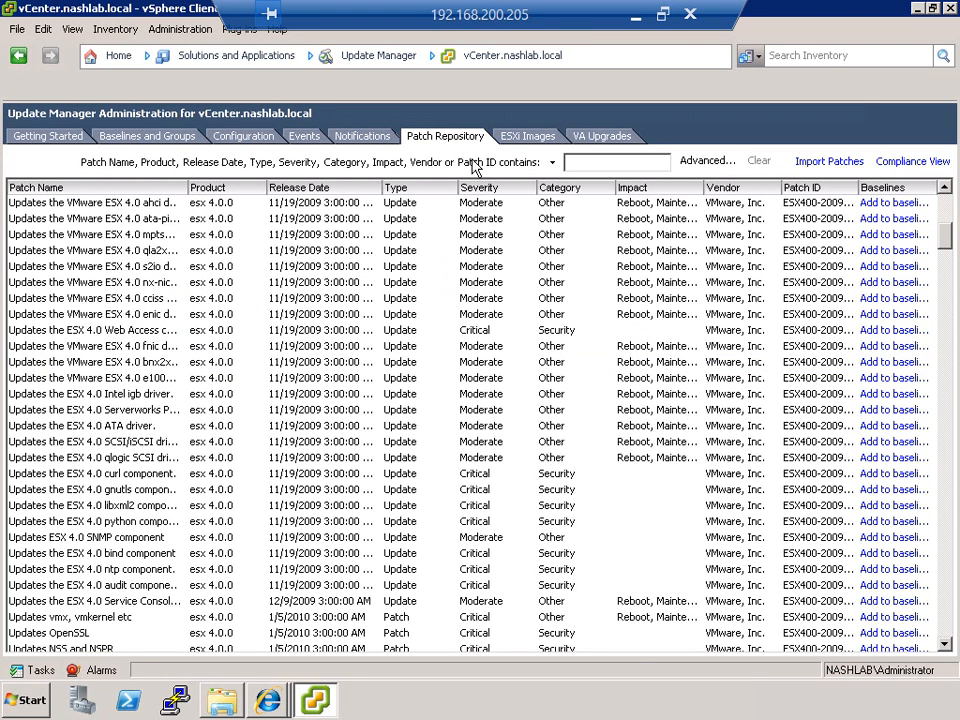
# Step: Upload VMware-VMvisor-Installer-5.1.0-799733.x86_64.iso from the Desktop as an ESXi image, installing the server certificate and ignoring the security warning
pyautogui.click(508, 136)
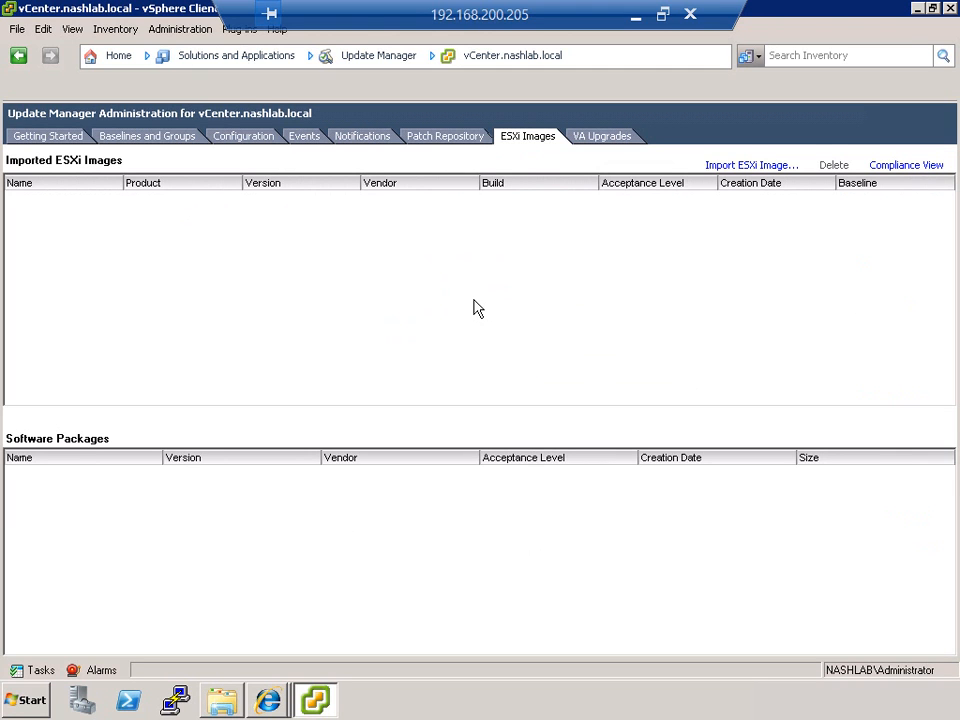
pyautogui.click(736, 166)
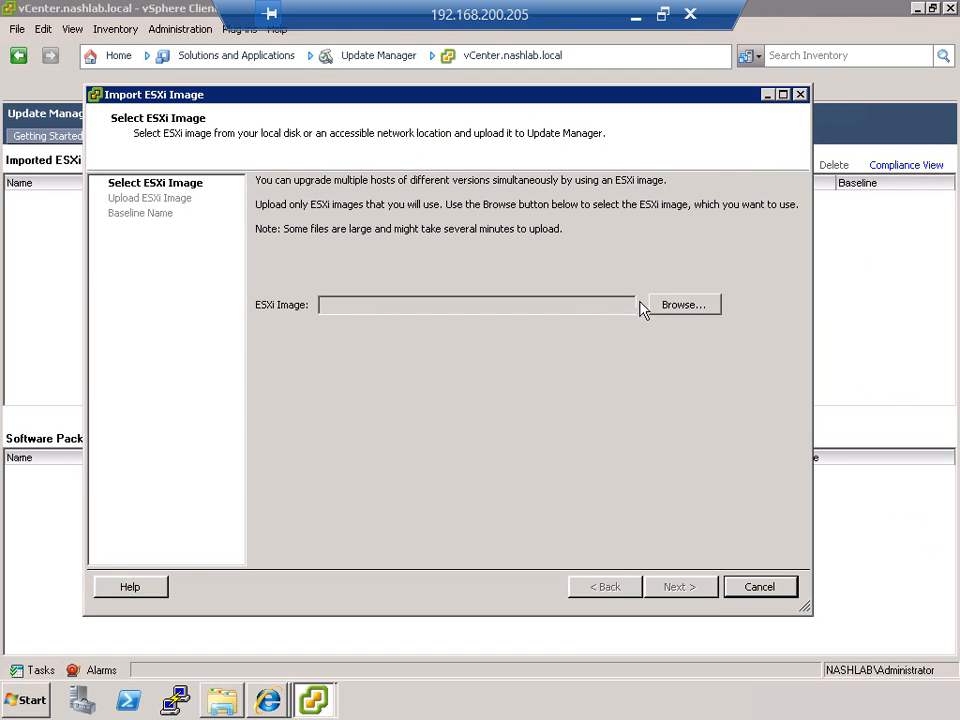
pyautogui.click(689, 304)
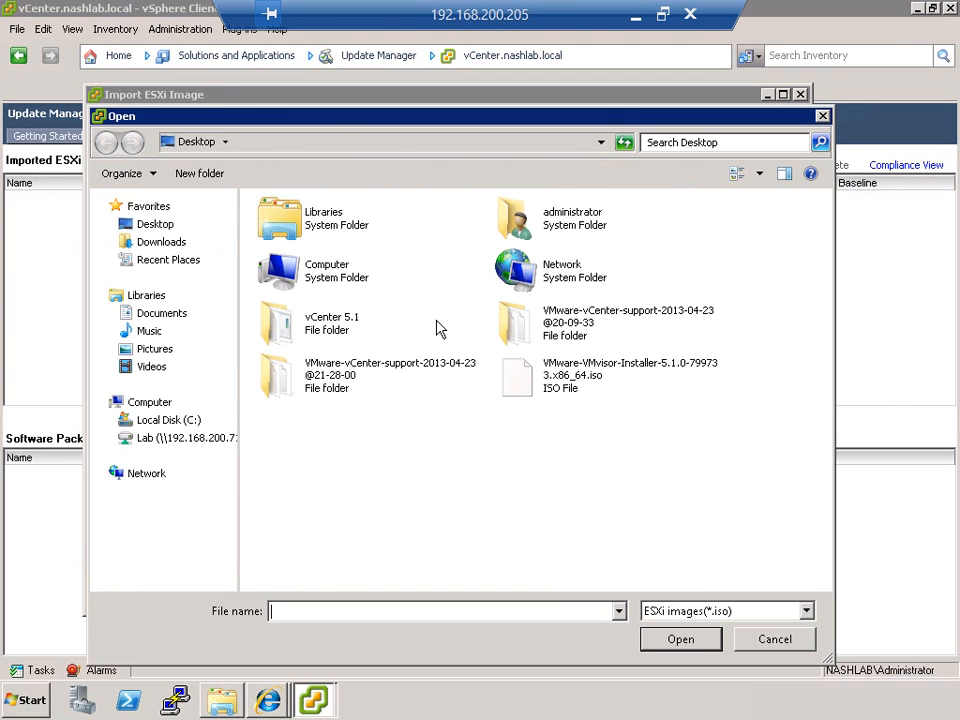
pyautogui.click(553, 388)
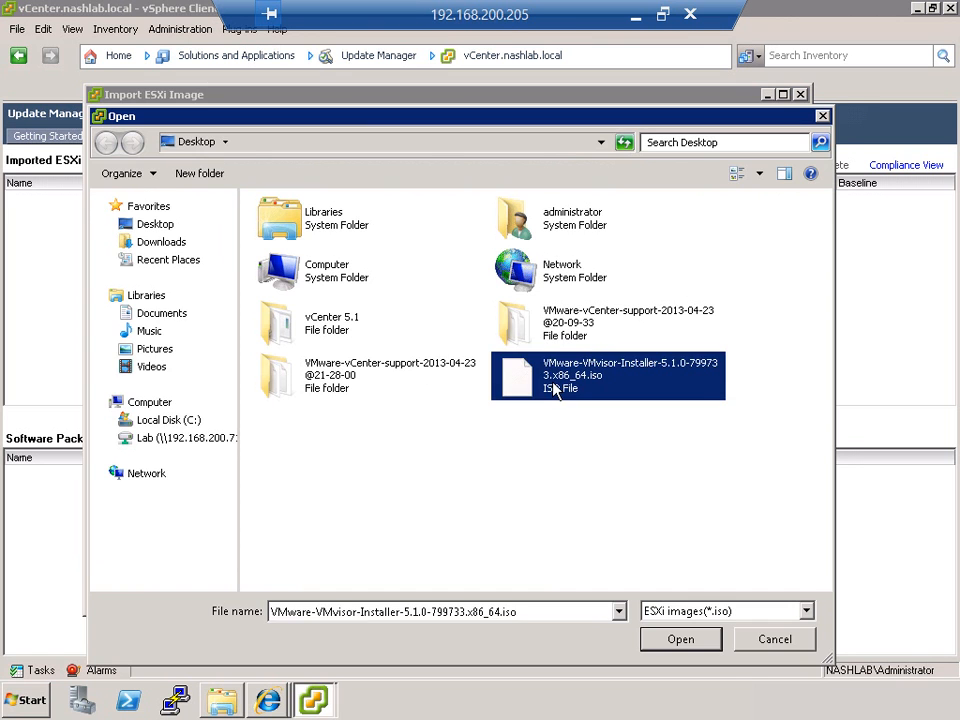
pyautogui.doubleClick(553, 388)
pyautogui.click(660, 590)
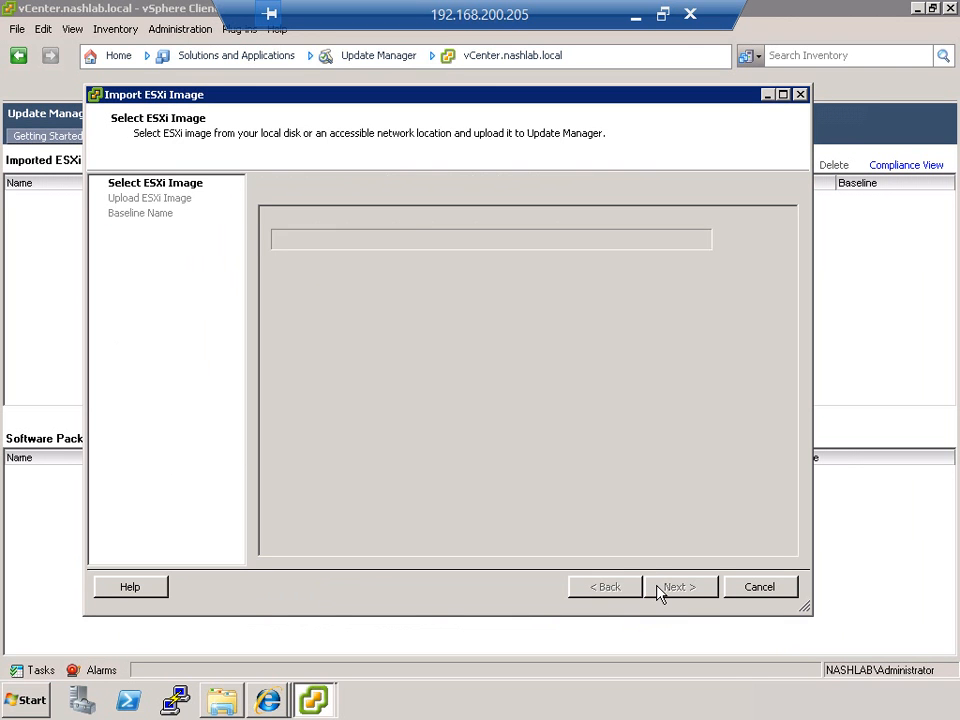
pyautogui.click(345, 452)
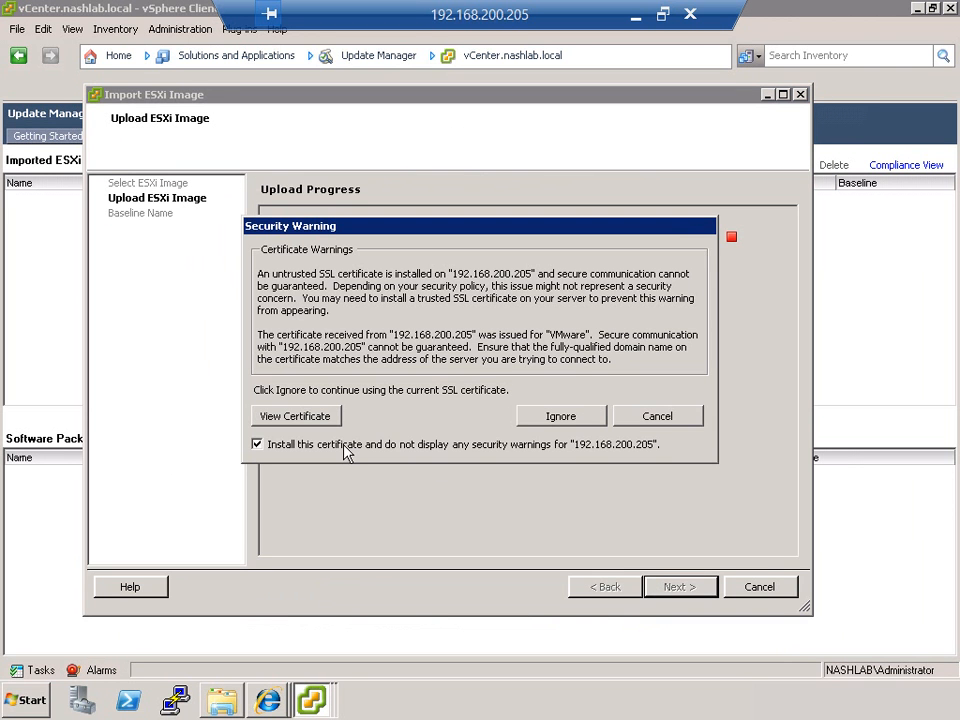
pyautogui.click(561, 420)
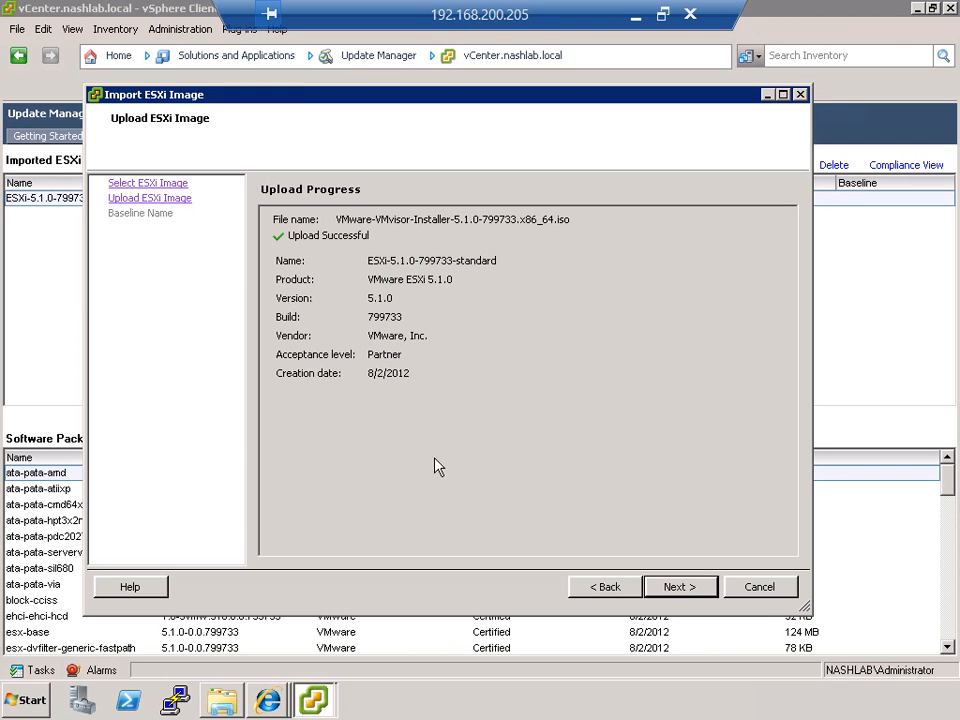
# Step: Create a baseline named Host-Upgrade-Baseline-VCAP from the uploaded ESXi image and finish the import
pyautogui.click(681, 590)
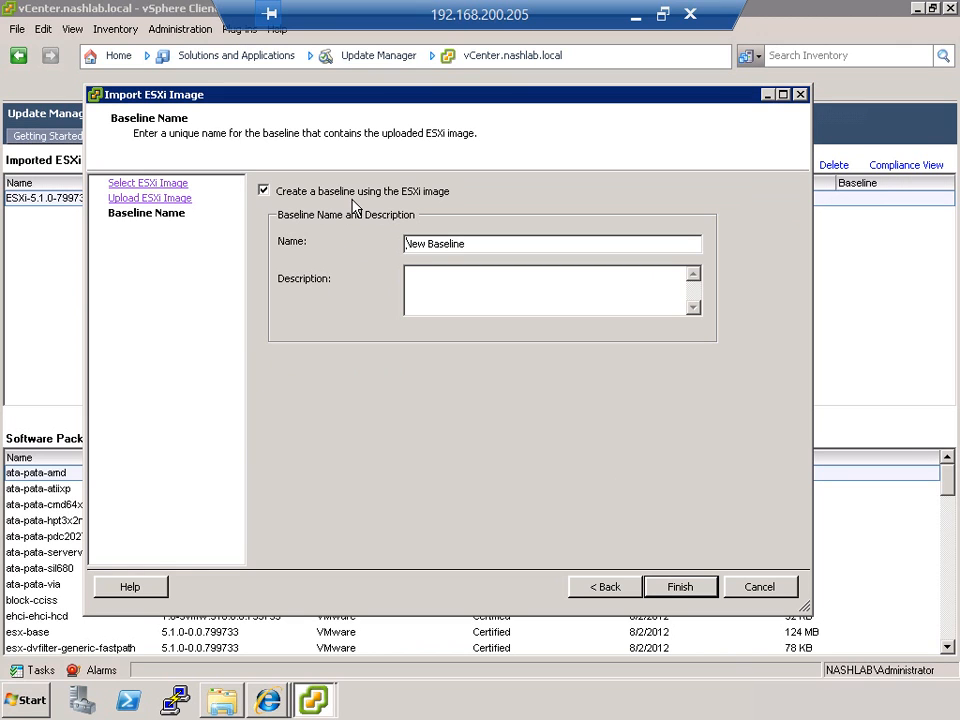
pyautogui.doubleClick(467, 244)
pyautogui.moveTo(467, 244); pyautogui.dragTo(388, 249)
pyautogui.write('Host-Upgrade-')
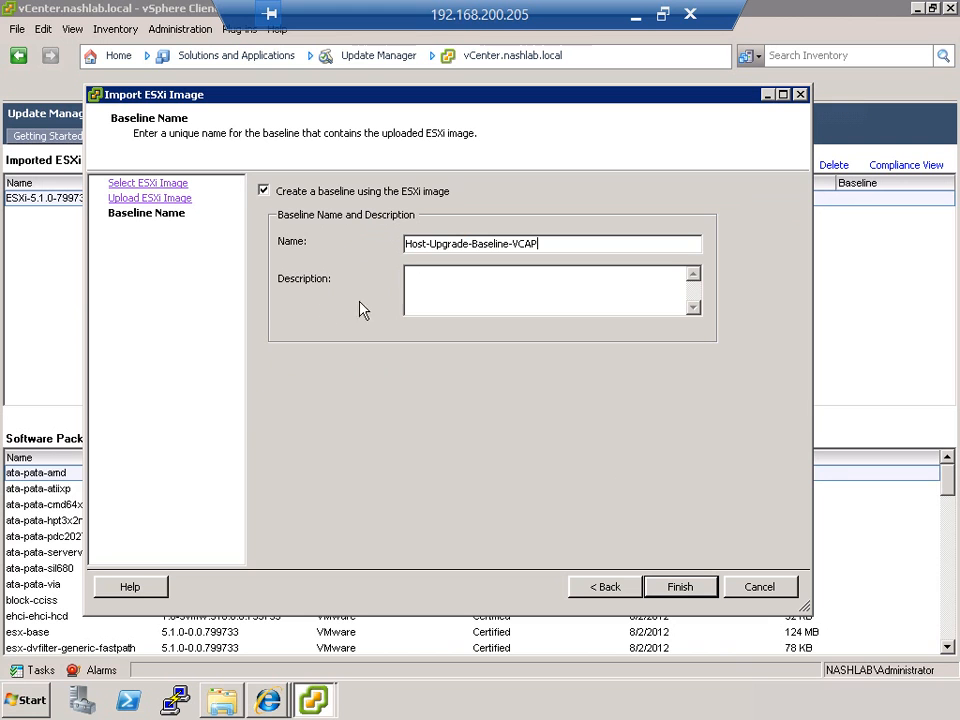
pyautogui.click(658, 585)
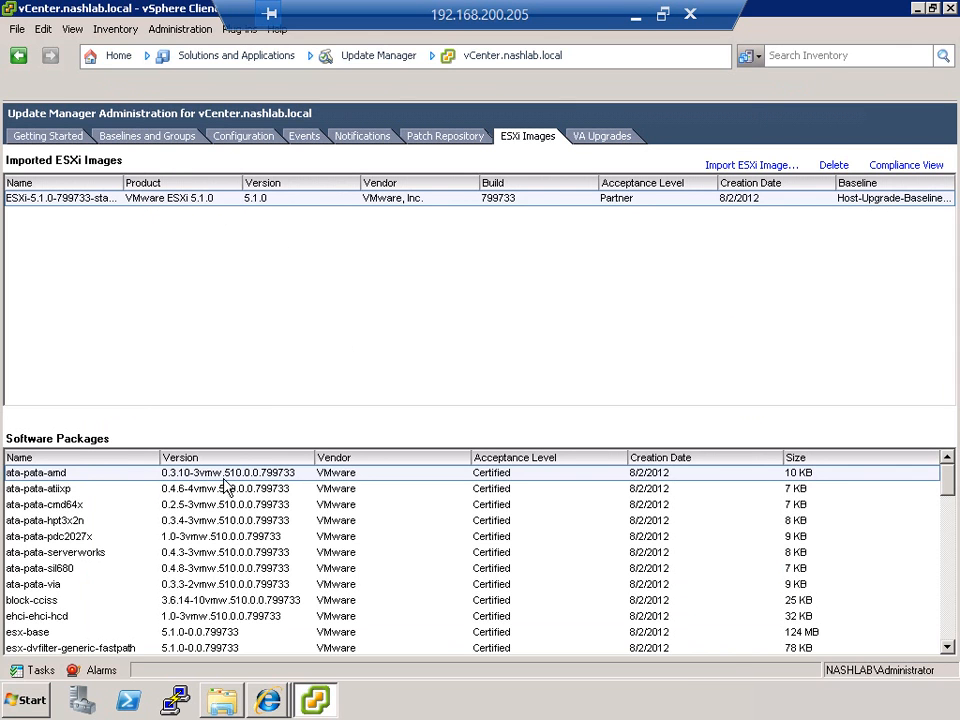
# Step: Look through the software packages contained in the imported ESXi image
pyautogui.click(227, 510)
pyautogui.scroll(-7, 227, 516)
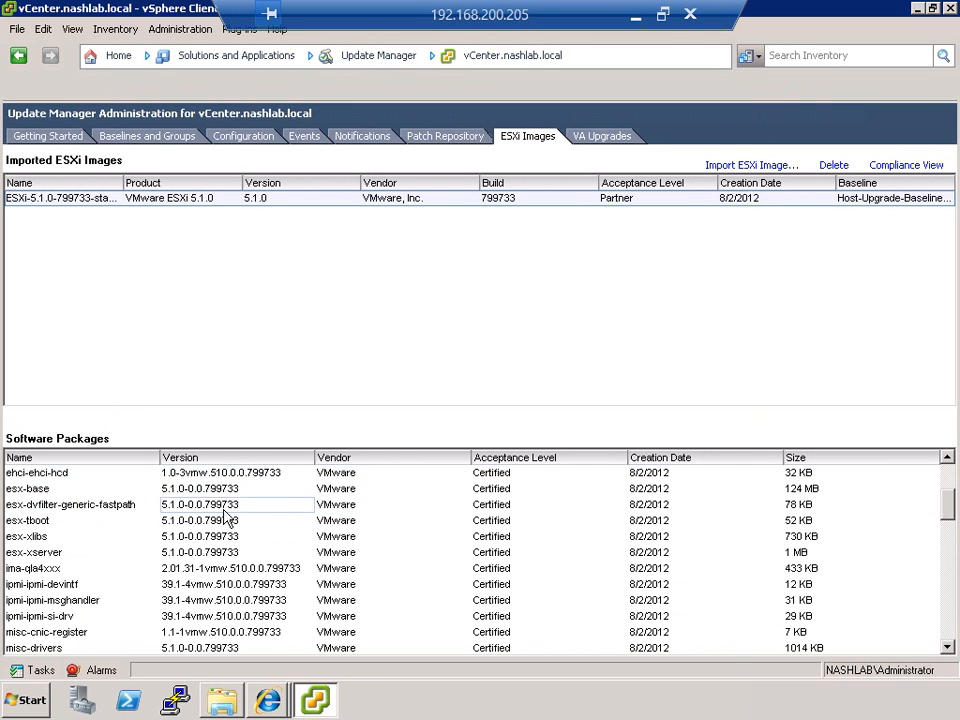
pyautogui.scroll(-15, 227, 516)
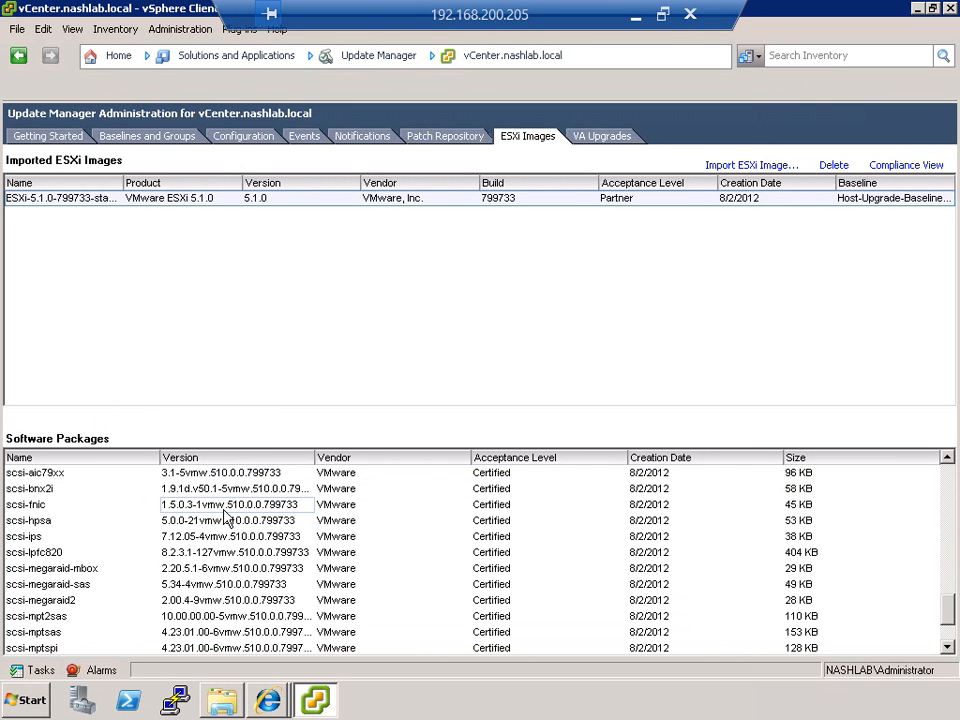
pyautogui.scroll(20, 227, 516)
pyautogui.scroll(3, 227, 516)
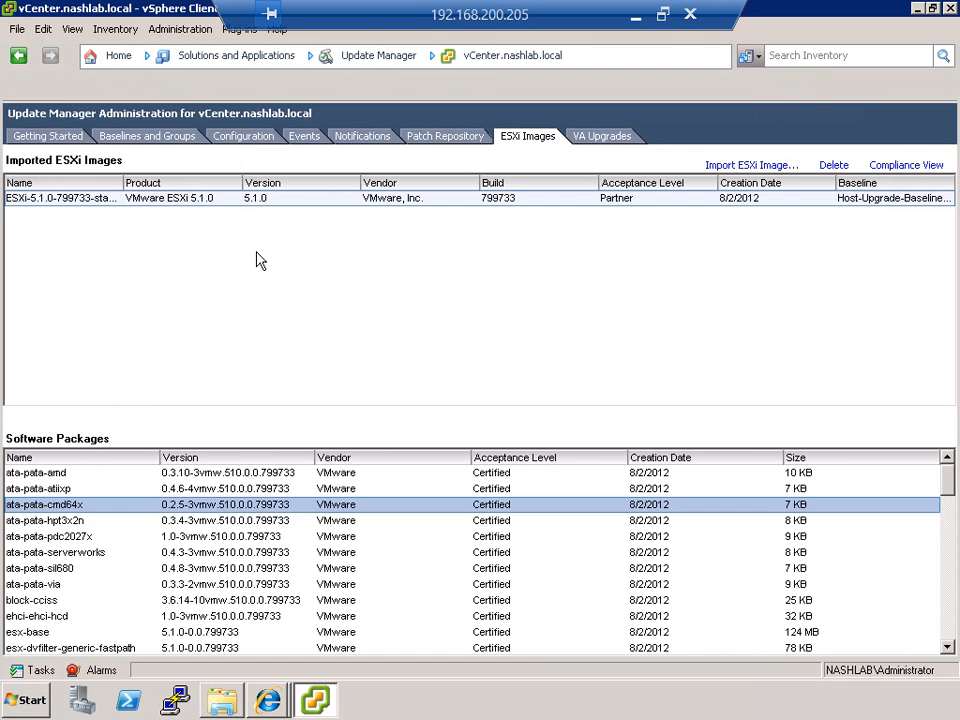
pyautogui.click(257, 261)
# Step: Examine the available virtual appliance upgrades, including those for vSphere Management Assistant, vCO Appliance and VMware Data Director
pyautogui.click(606, 139)
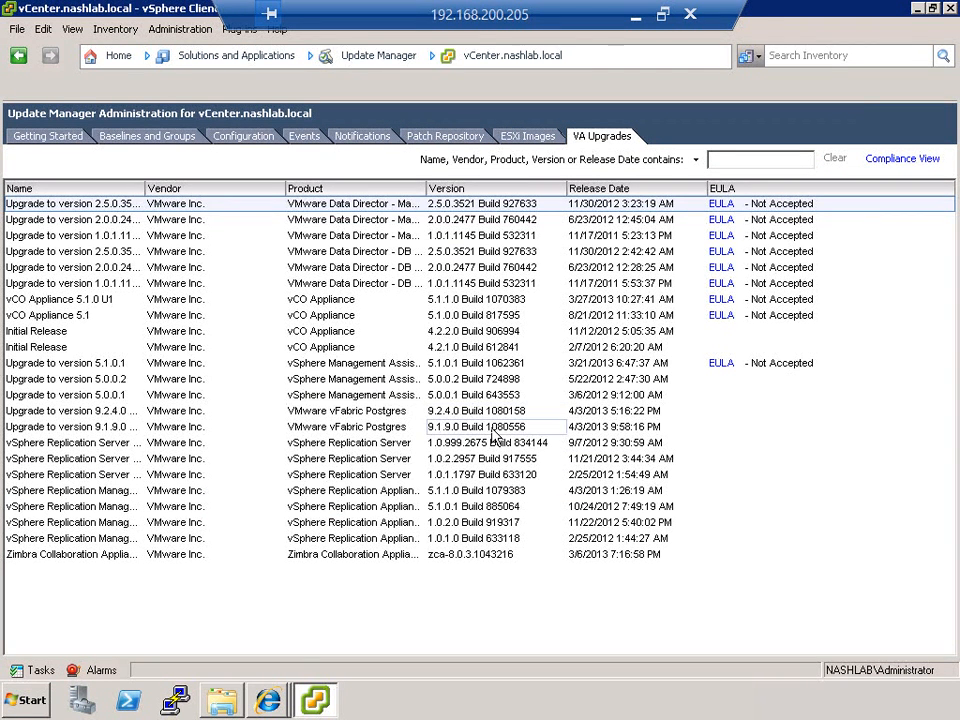
pyautogui.click(338, 382)
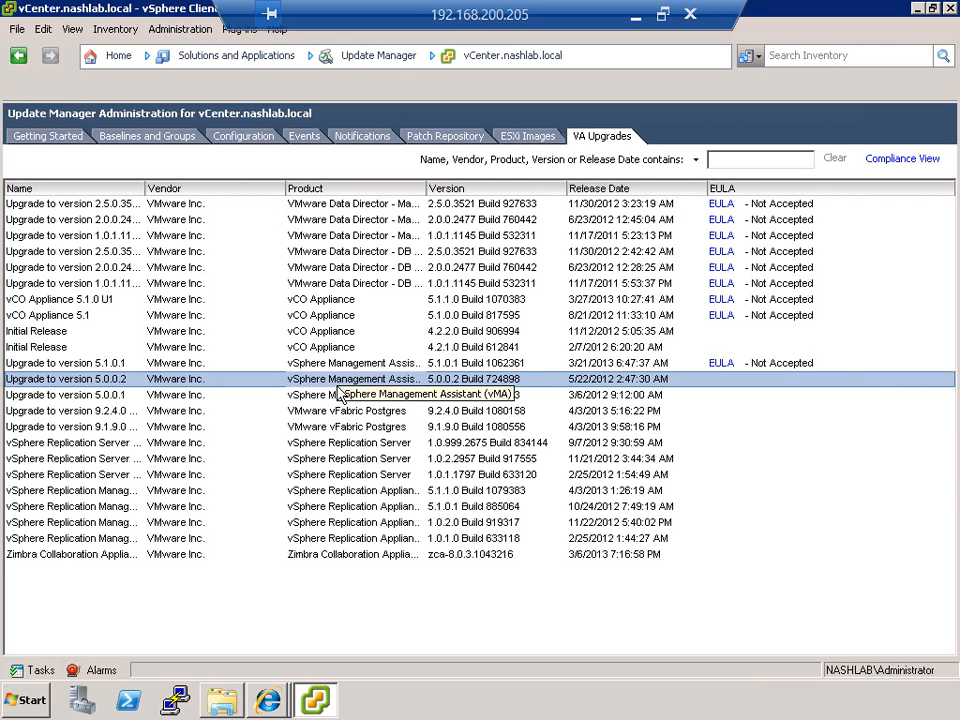
pyautogui.click(313, 300)
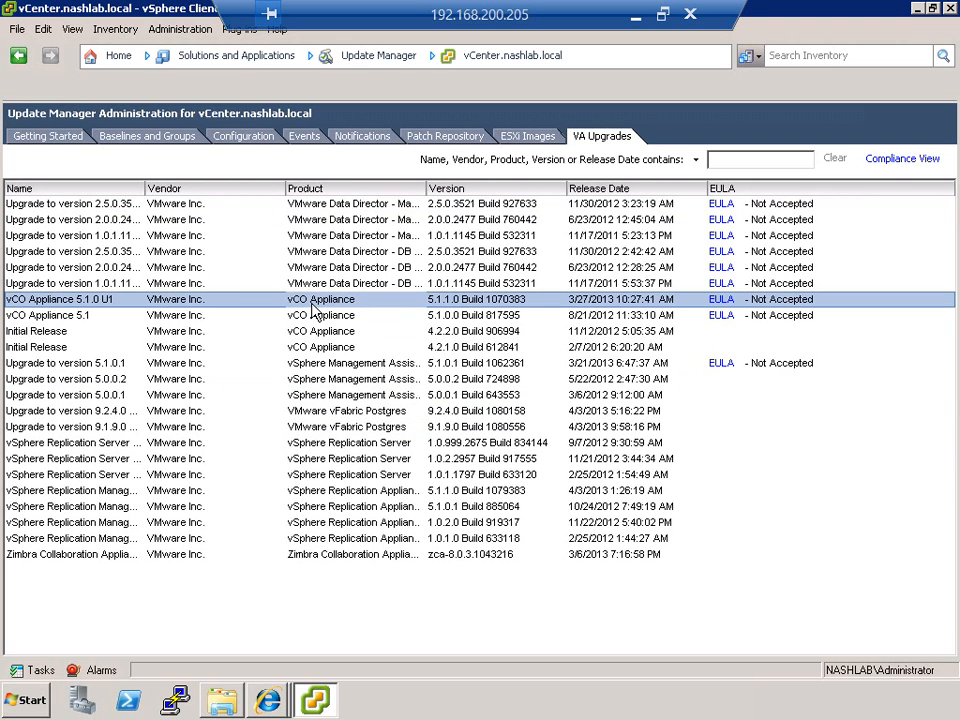
pyautogui.click(341, 271)
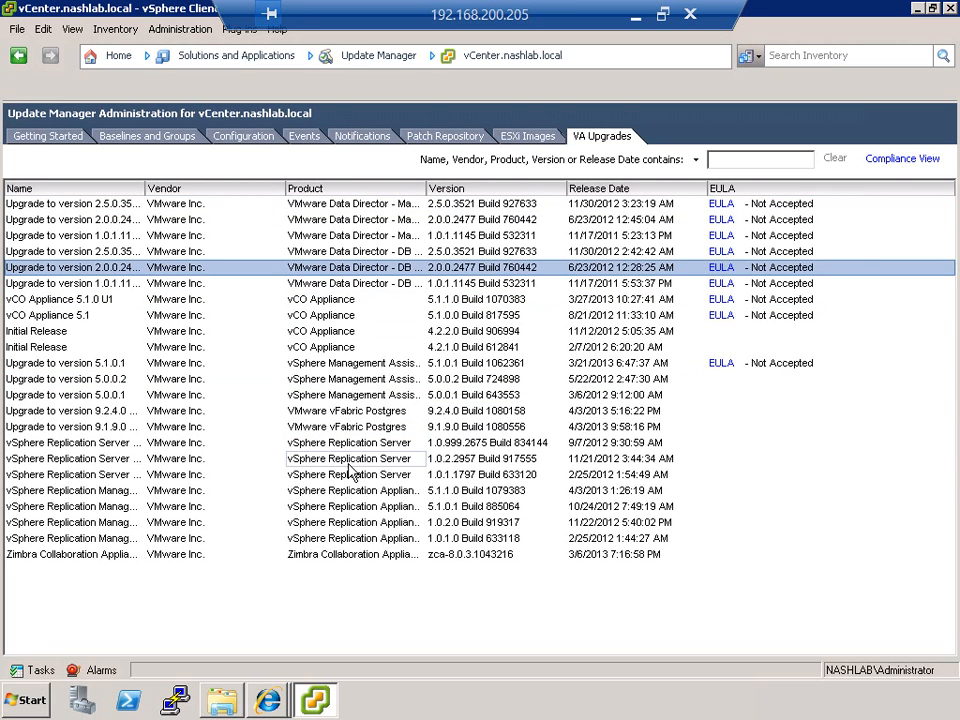
# Step: Accept the license agreement for the vSphere Management Assistant upgrade to version 5.1.0.1
pyautogui.click(721, 364)
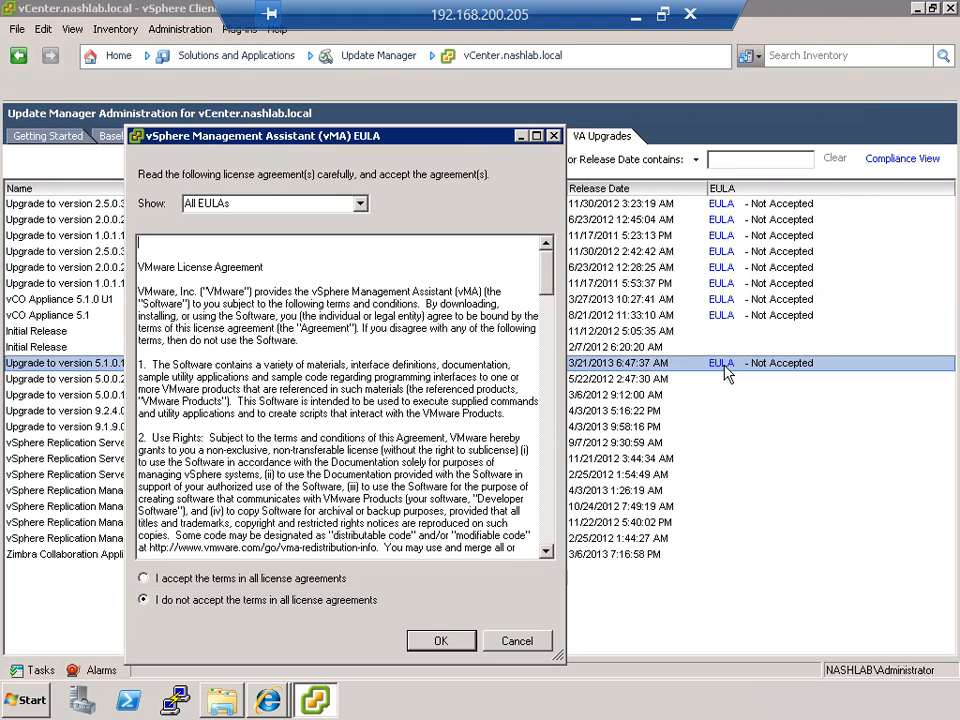
pyautogui.click(312, 578)
pyautogui.click(437, 640)
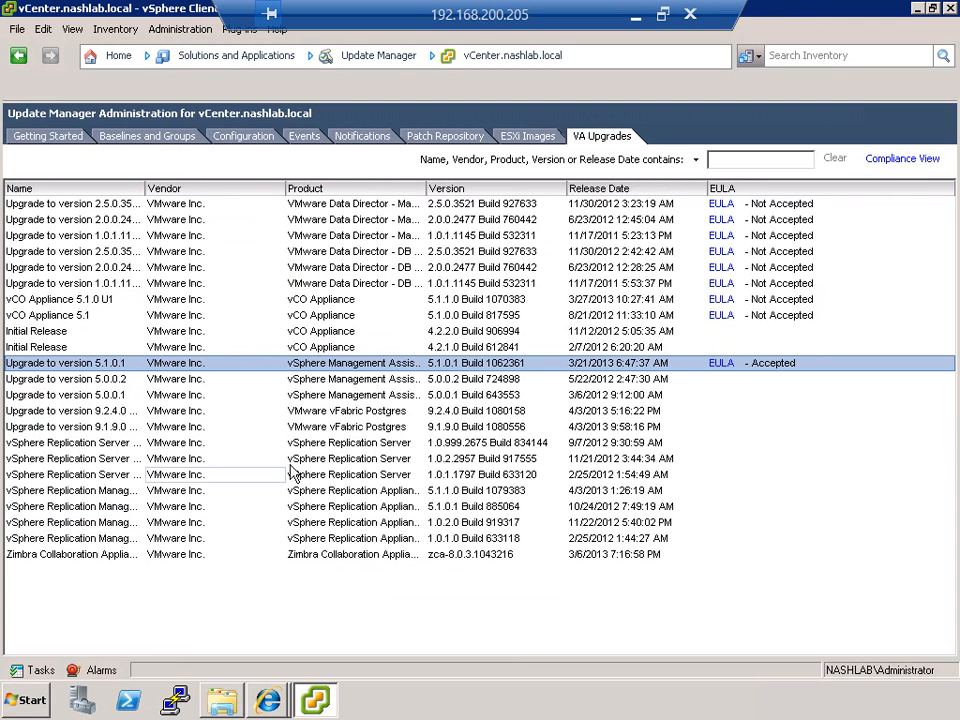
# Step: Review the existing host baselines and browse the patches in the patch repository
pyautogui.click(147, 135)
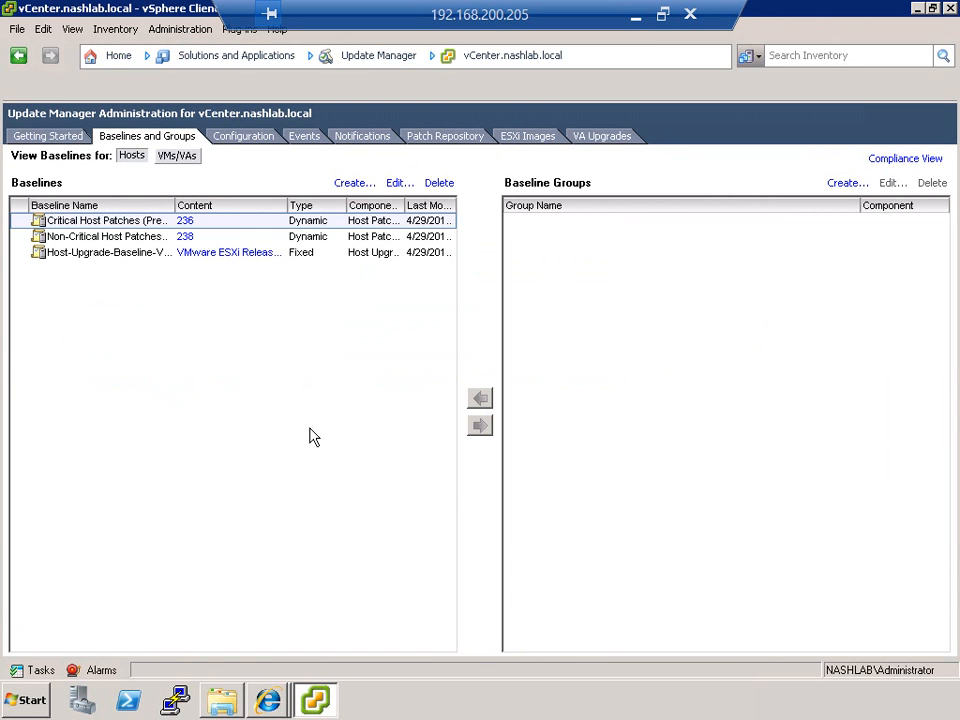
pyautogui.click(122, 254)
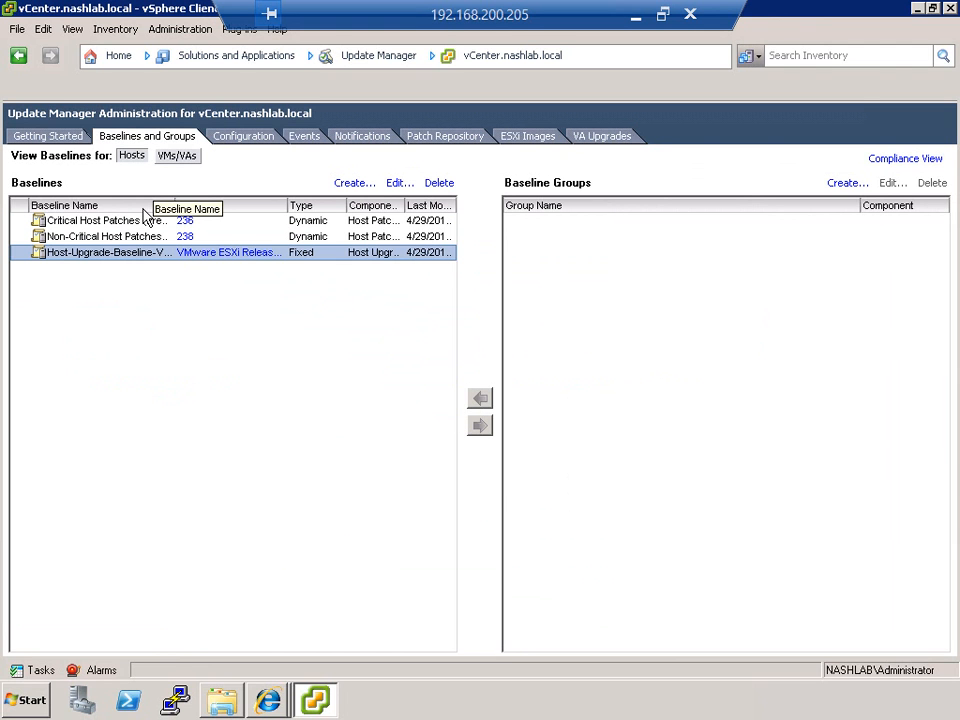
pyautogui.click(146, 222)
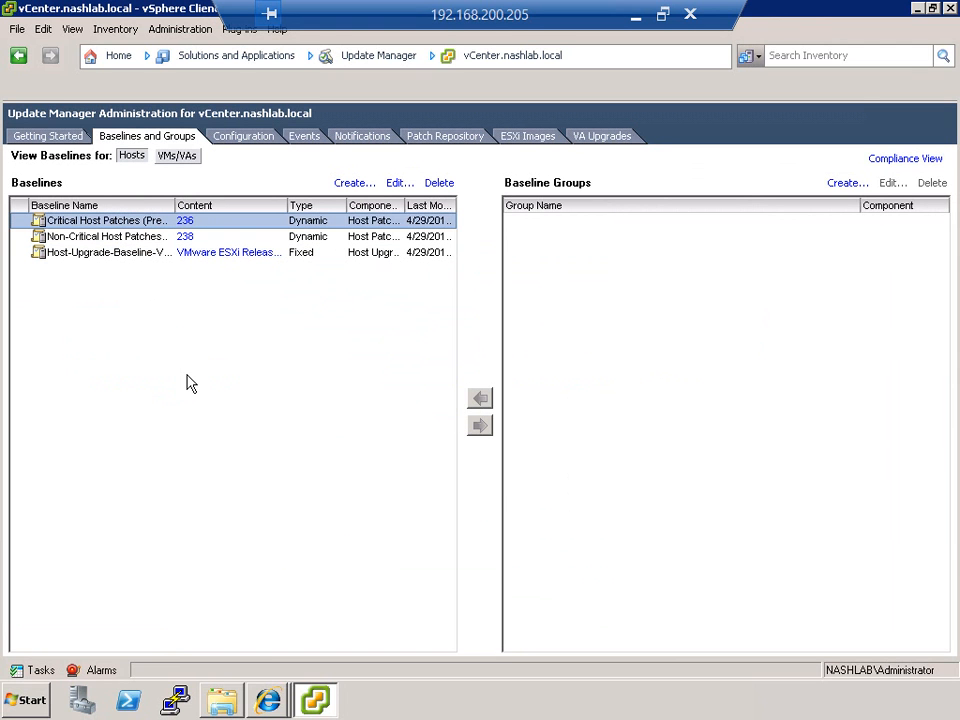
pyautogui.click(433, 137)
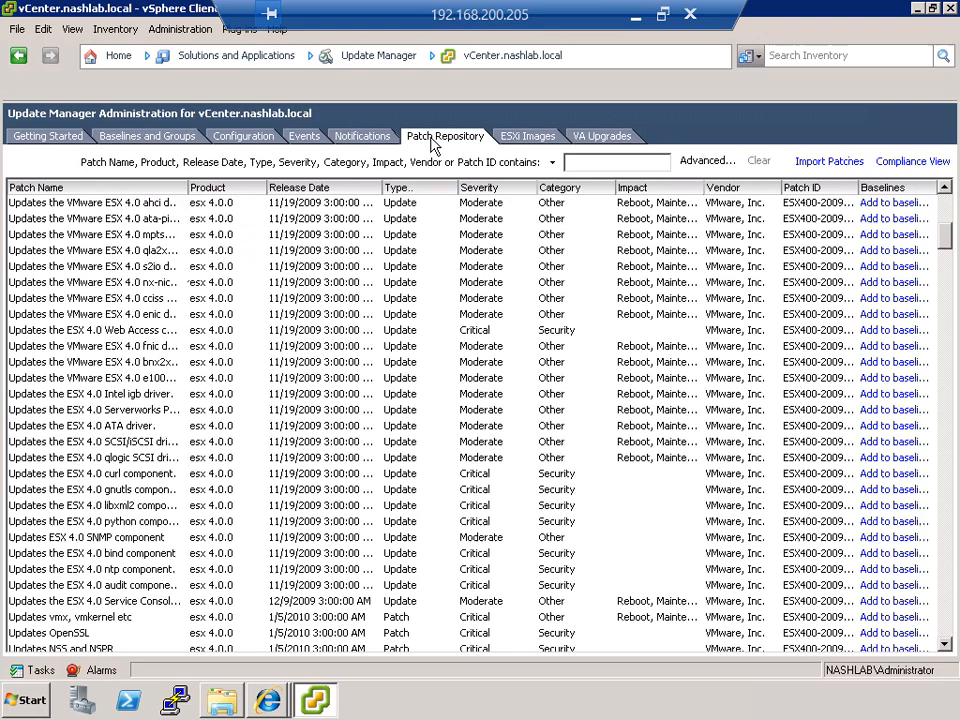
pyautogui.moveTo(947, 236); pyautogui.dragTo(862, 343)
# Step: Start a new baseline from the host baselines view and name it Demo-Baseline
pyautogui.click(115, 137)
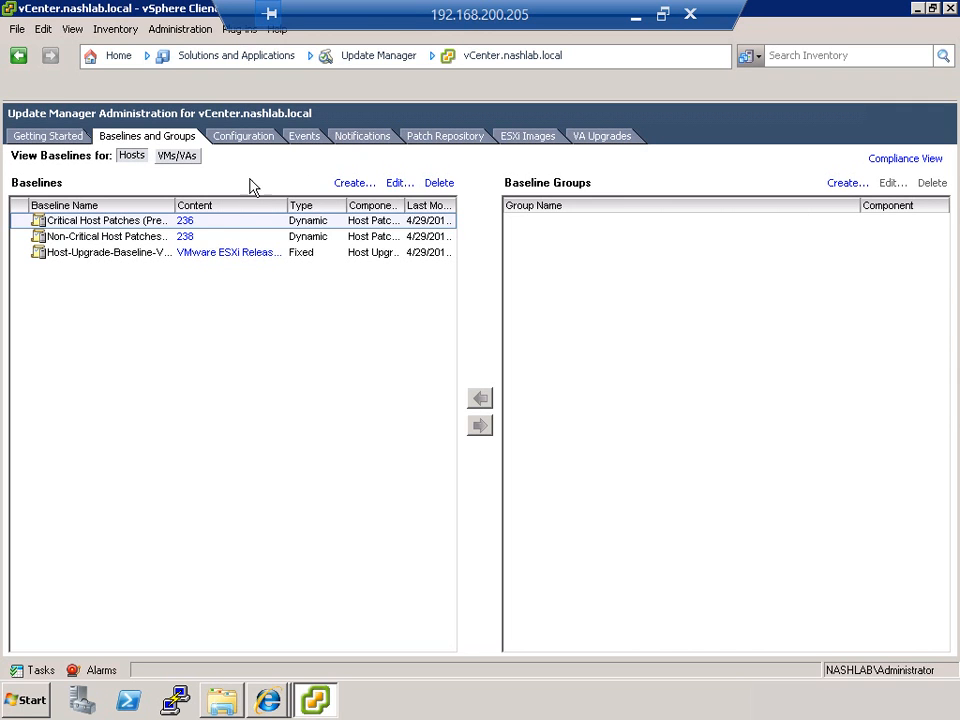
pyautogui.click(352, 183)
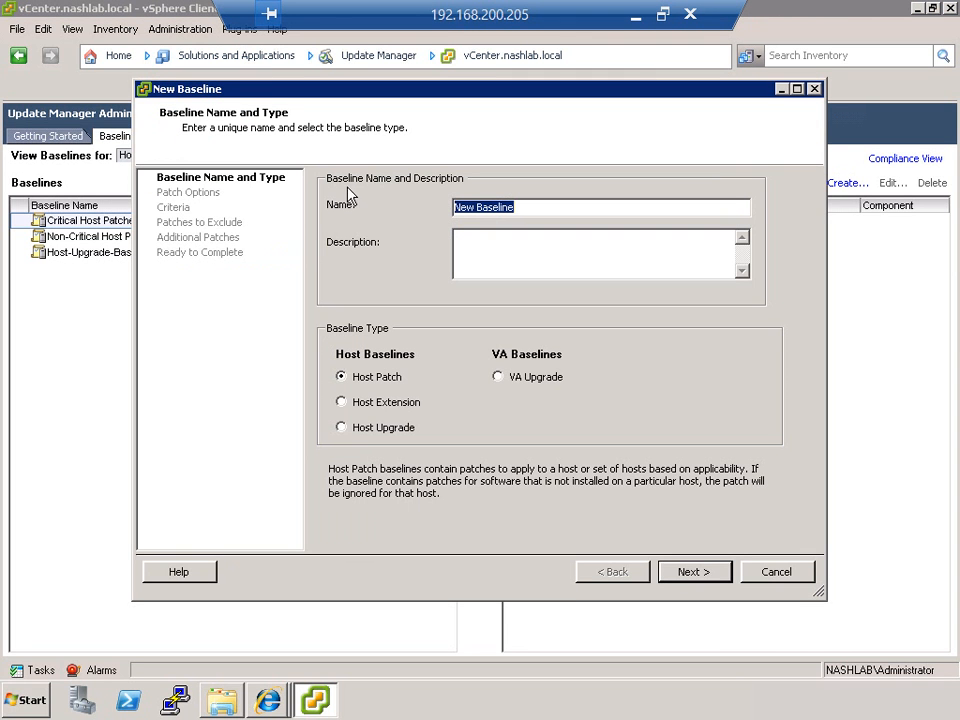
pyautogui.write('Demo-')
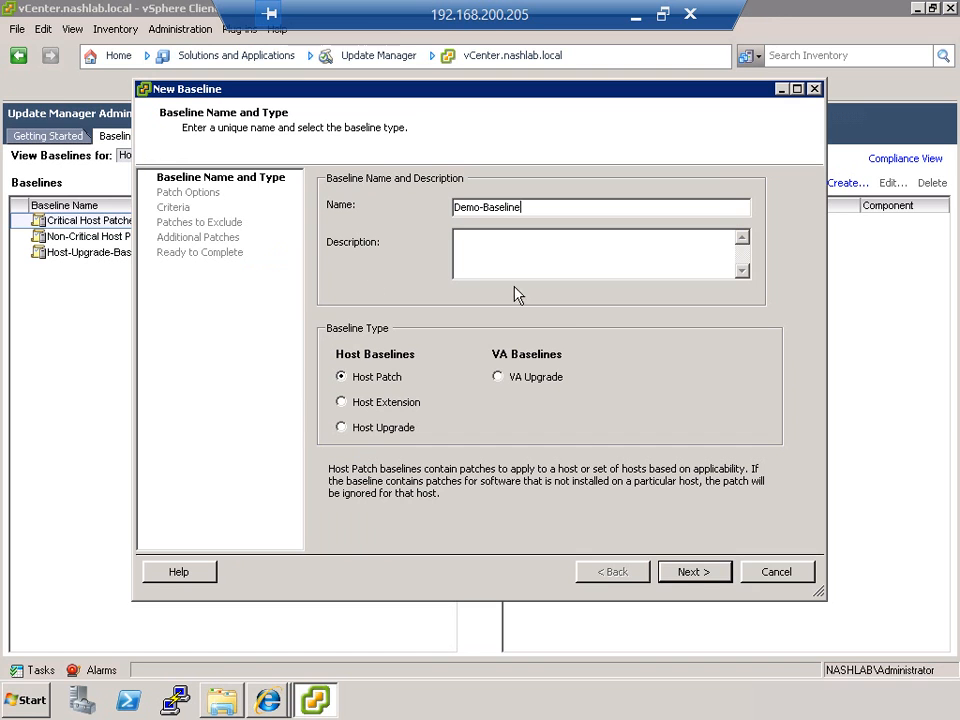
# Step: Try the Host Upgrade baseline type and view which ESXi images it offers
pyautogui.click(502, 377)
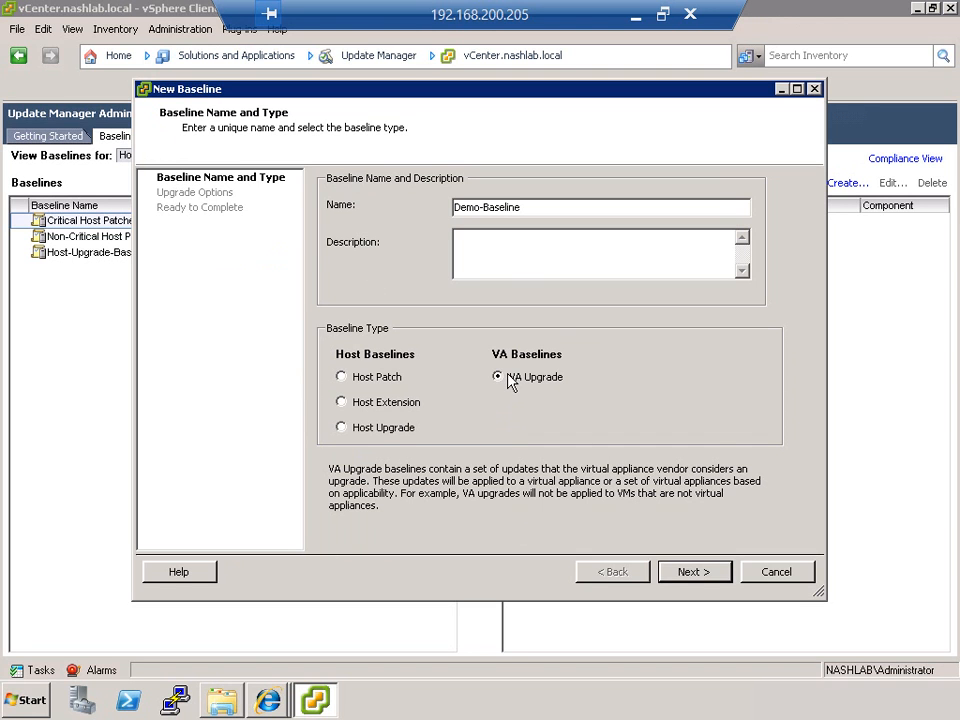
pyautogui.click(375, 429)
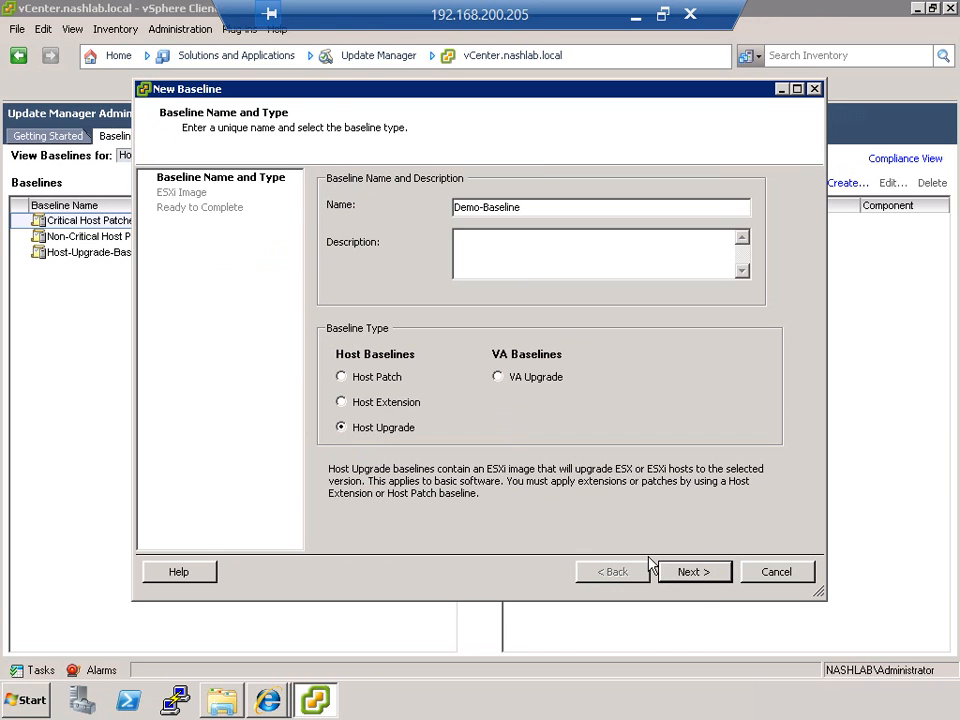
pyautogui.click(703, 567)
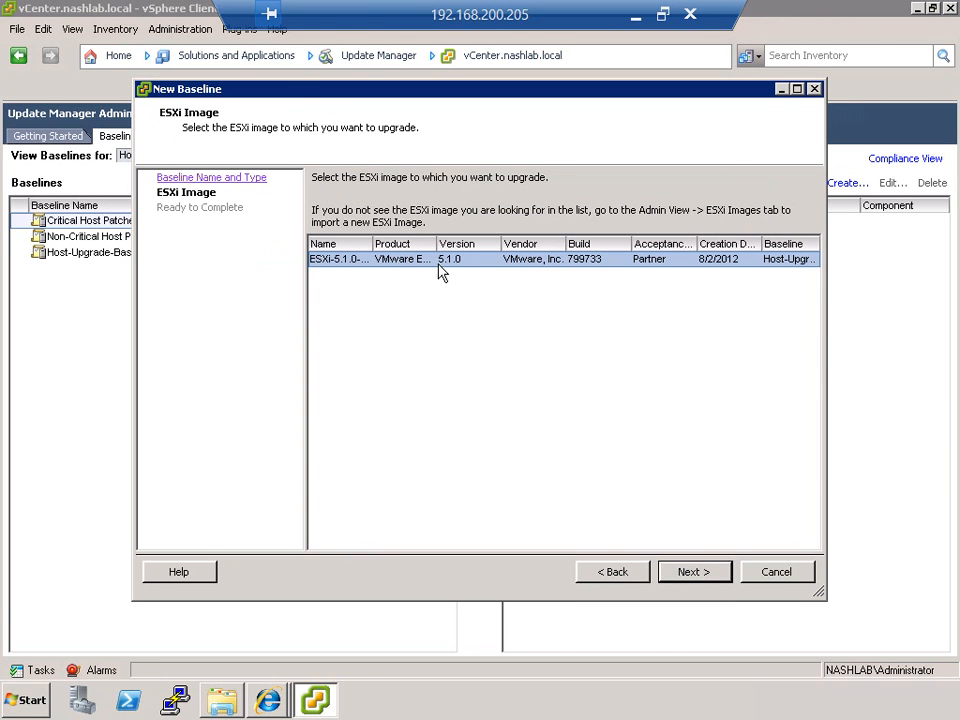
pyautogui.click(596, 572)
# Step: Try the VA Upgrade baseline type, discarding the previous settings, and view its upgrade rule options
pyautogui.click(540, 380)
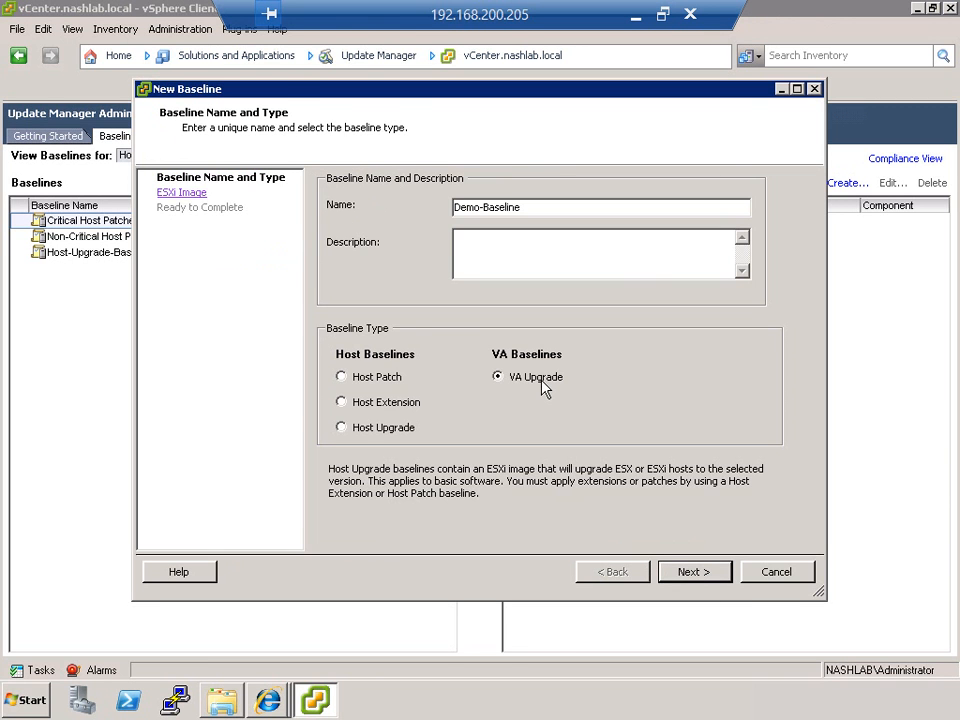
pyautogui.click(440, 384)
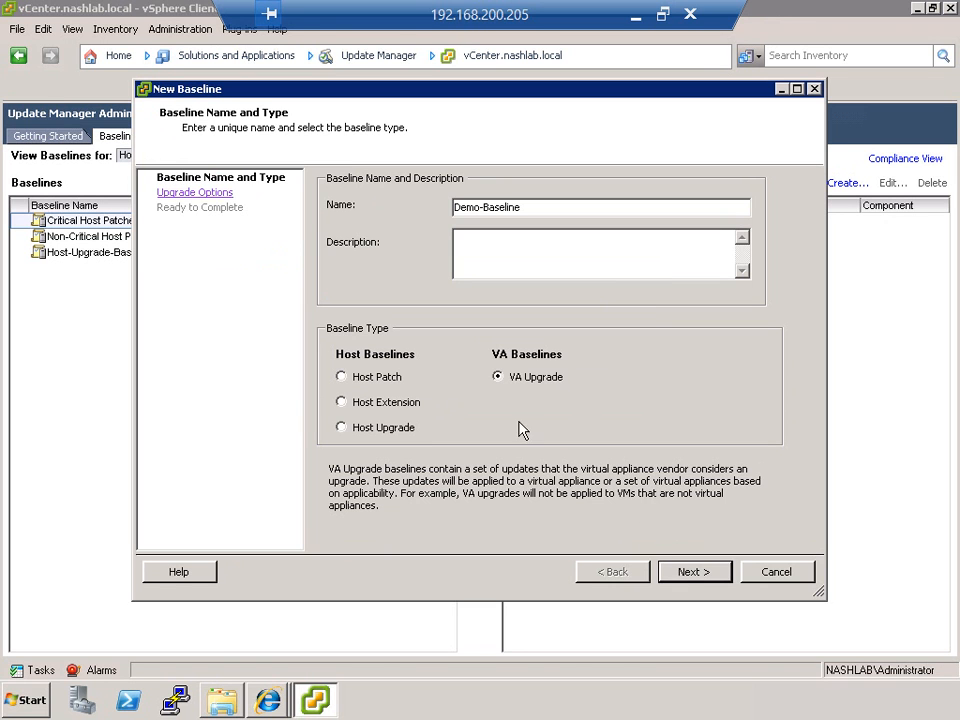
pyautogui.click(693, 573)
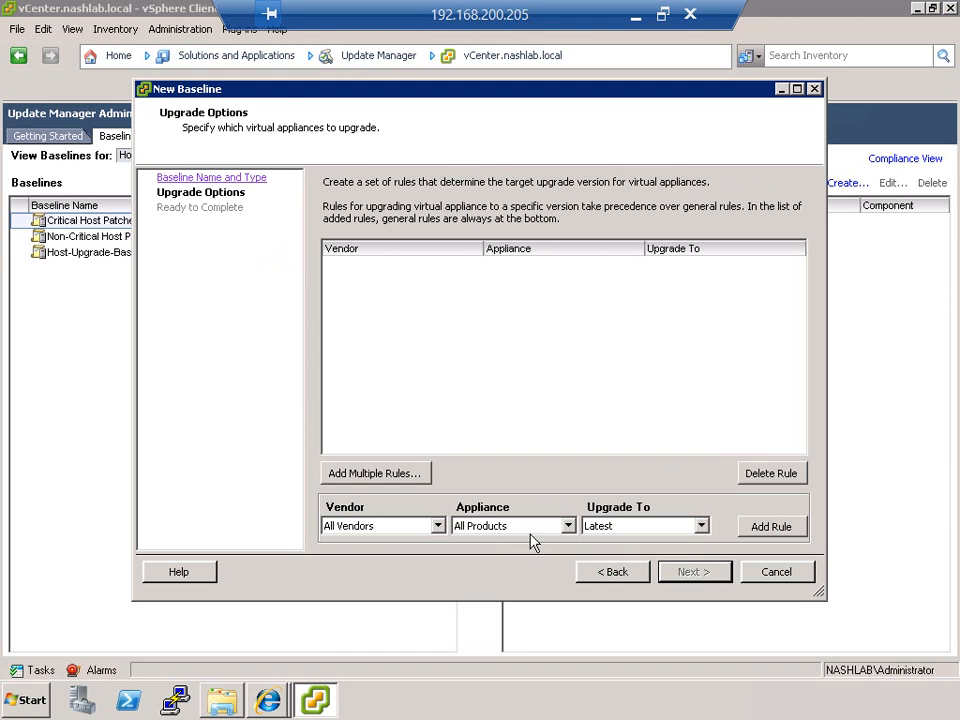
pyautogui.click(612, 571)
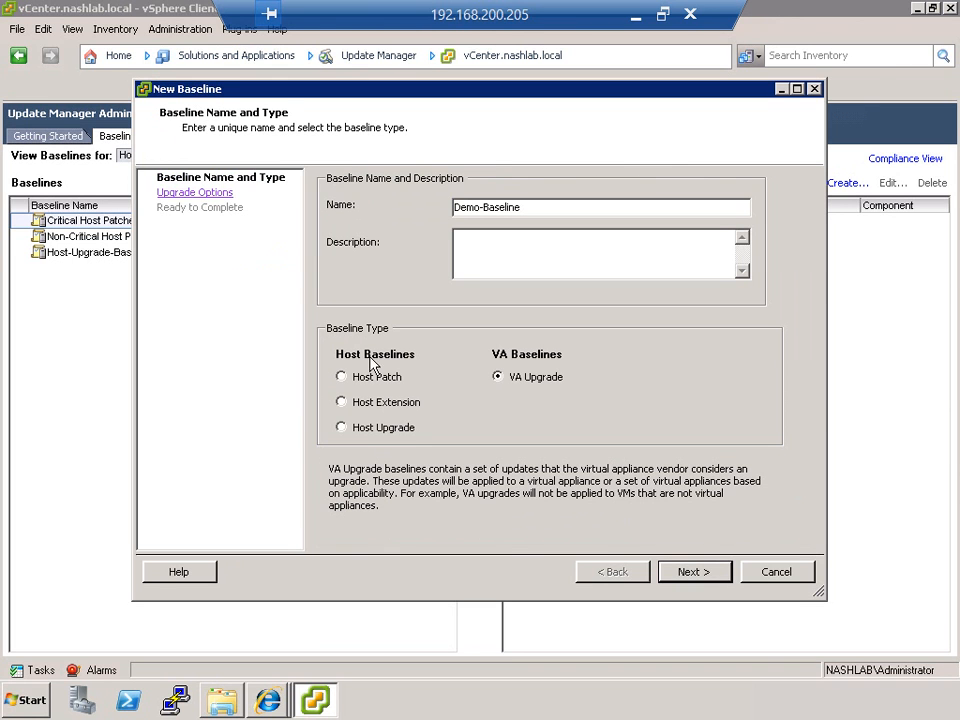
# Step: Try the Host Extension baseline type, discarding the previous settings, and look through the available extensions
pyautogui.click(381, 404)
pyautogui.click(440, 385)
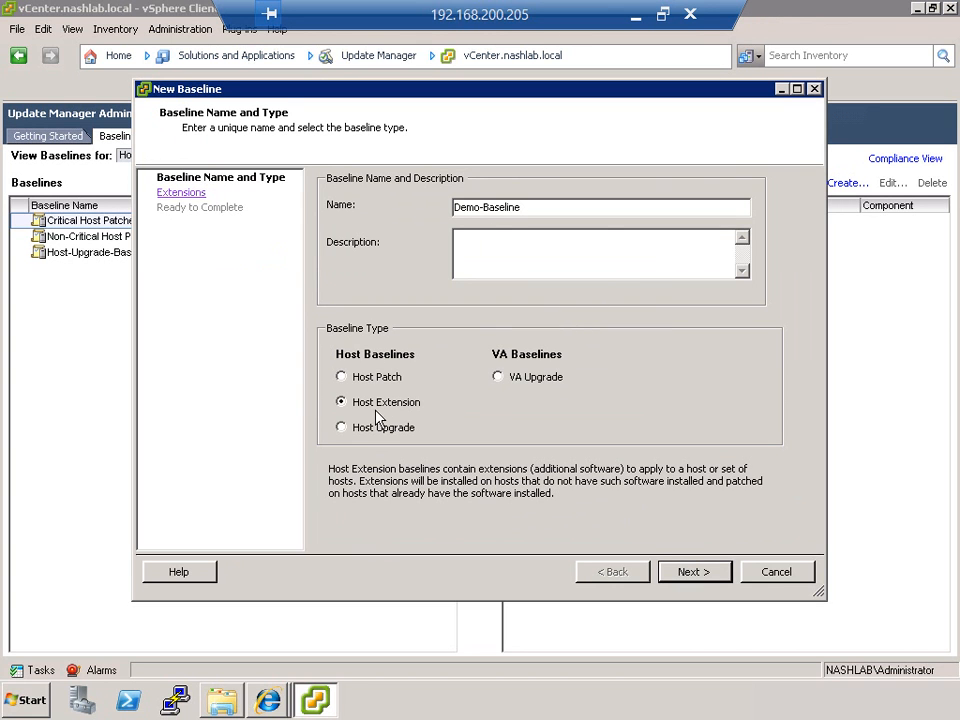
pyautogui.click(681, 570)
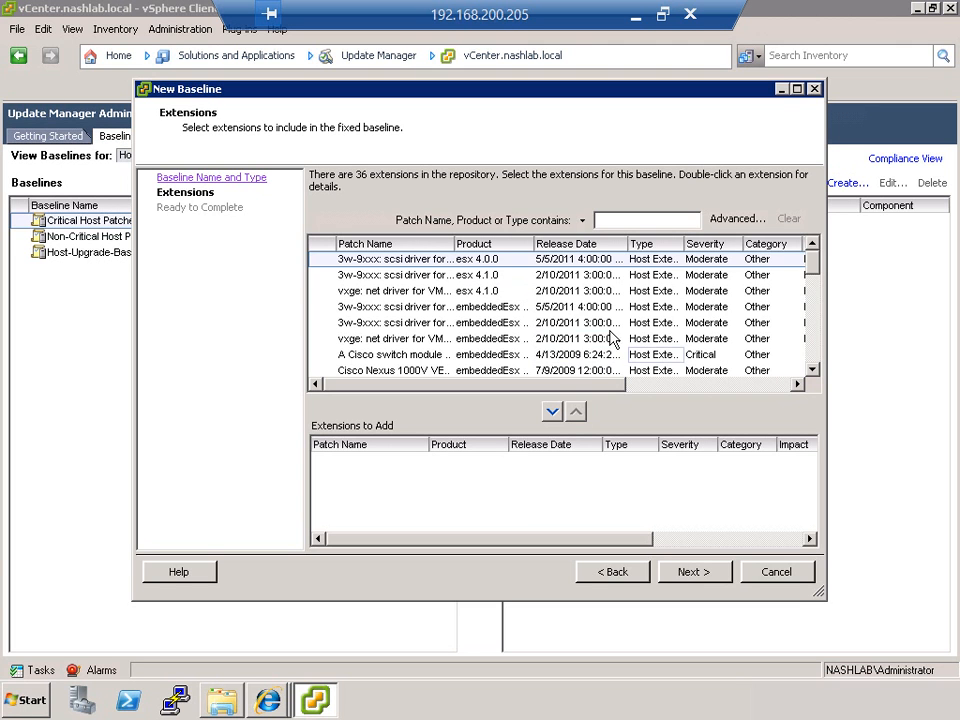
pyautogui.click(421, 328)
pyautogui.click(407, 356)
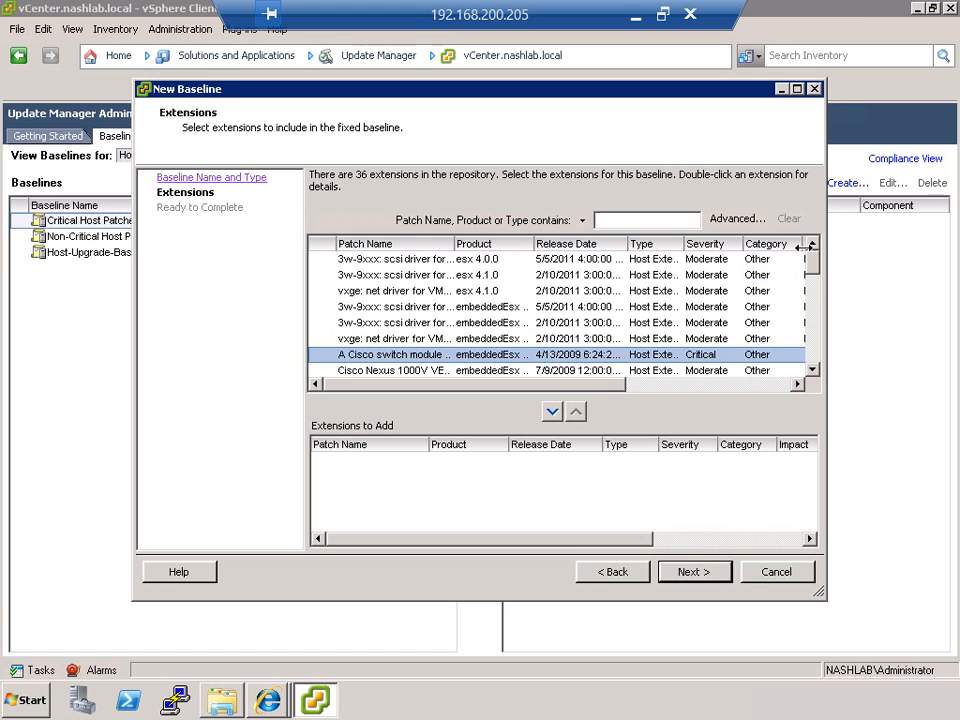
pyautogui.scroll(-5, 810, 260)
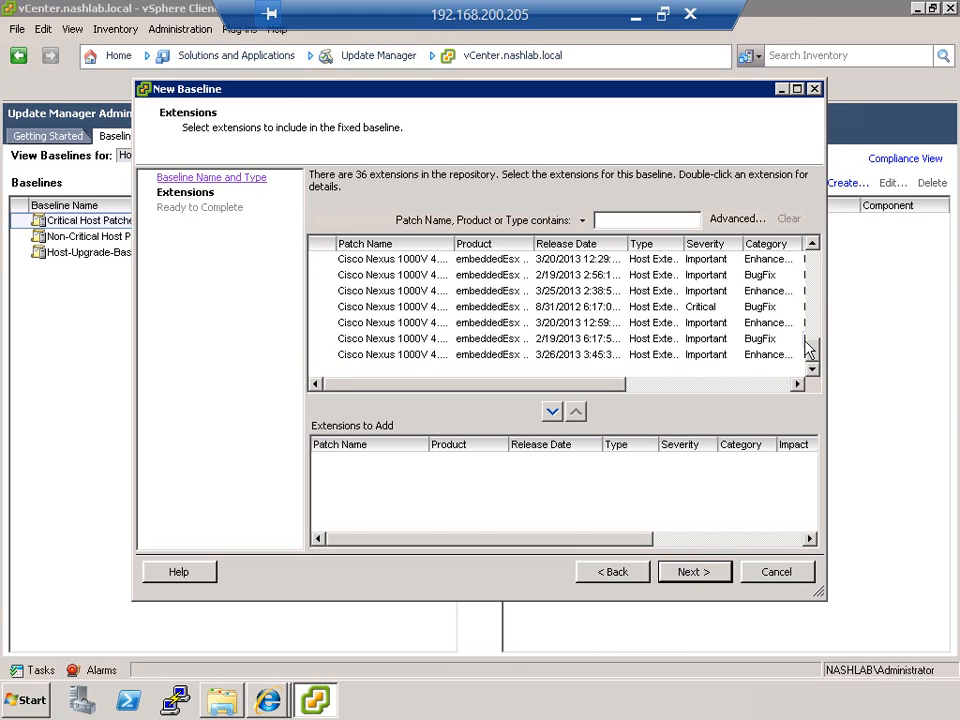
pyautogui.click(618, 574)
# Step: Change the baseline type to Host Patch, discarding the previous settings, and continue to the patch options
pyautogui.click(372, 382)
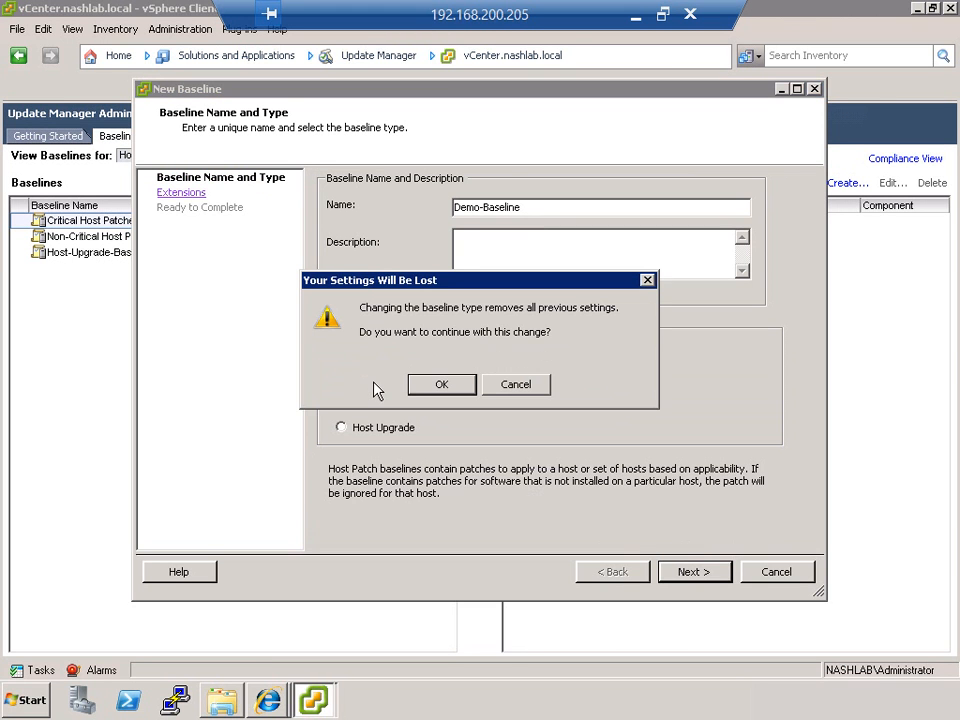
pyautogui.click(415, 388)
pyautogui.click(688, 571)
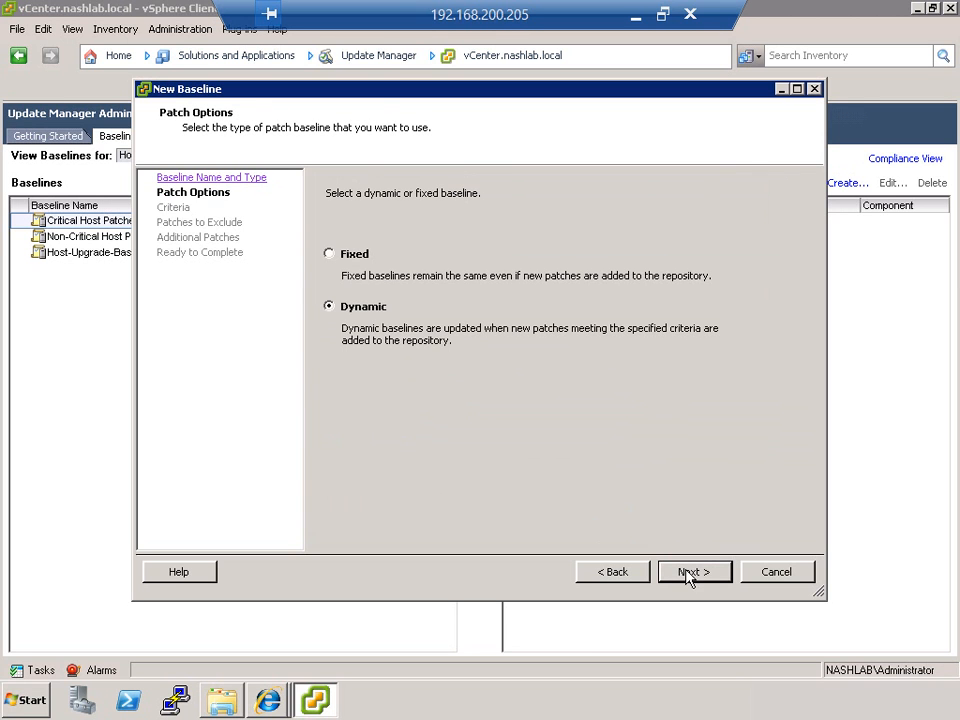
# Step: Try the Fixed patch option and view the patches that can be included
pyautogui.click(355, 256)
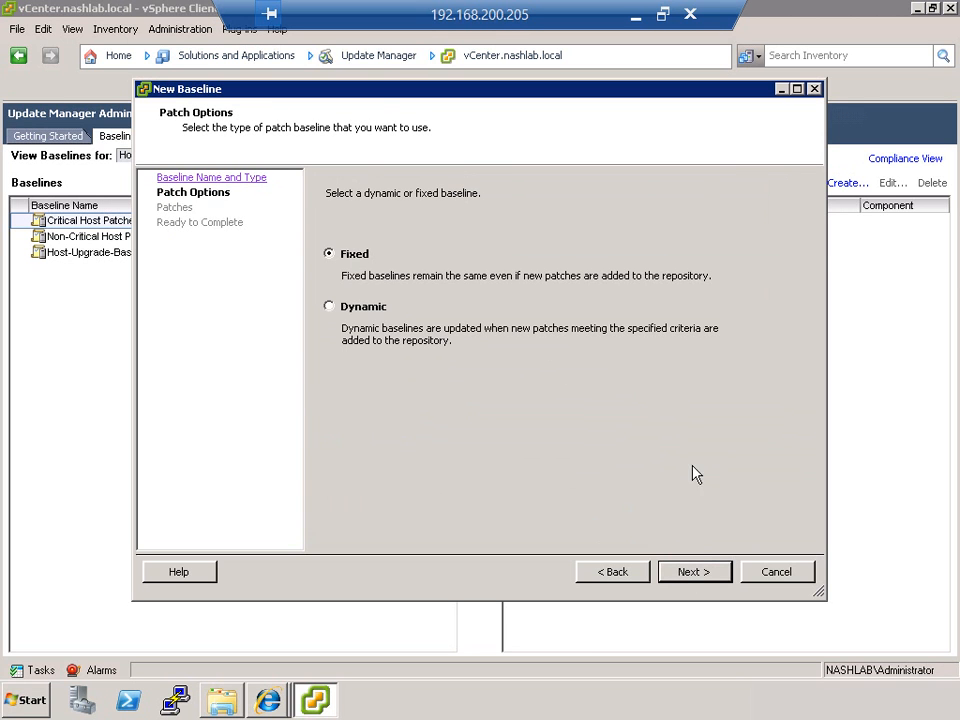
pyautogui.click(690, 572)
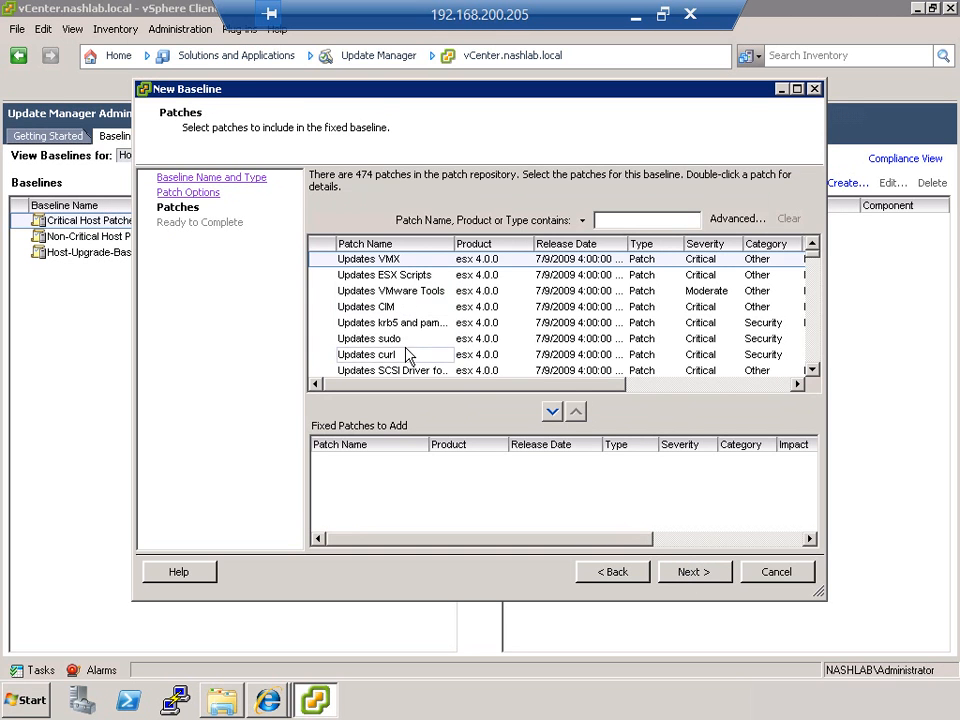
pyautogui.click(598, 572)
# Step: Make the patch baseline Dynamic and, after comparing the vendors' criteria, set its patch vendor to VMware, Inc
pyautogui.click(368, 307)
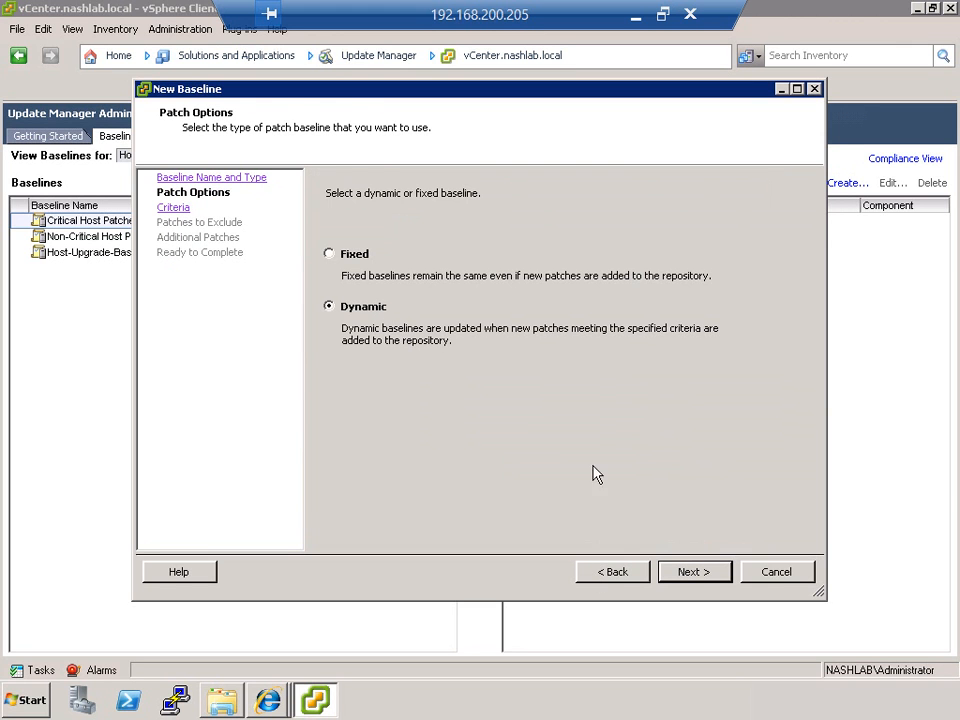
pyautogui.click(680, 569)
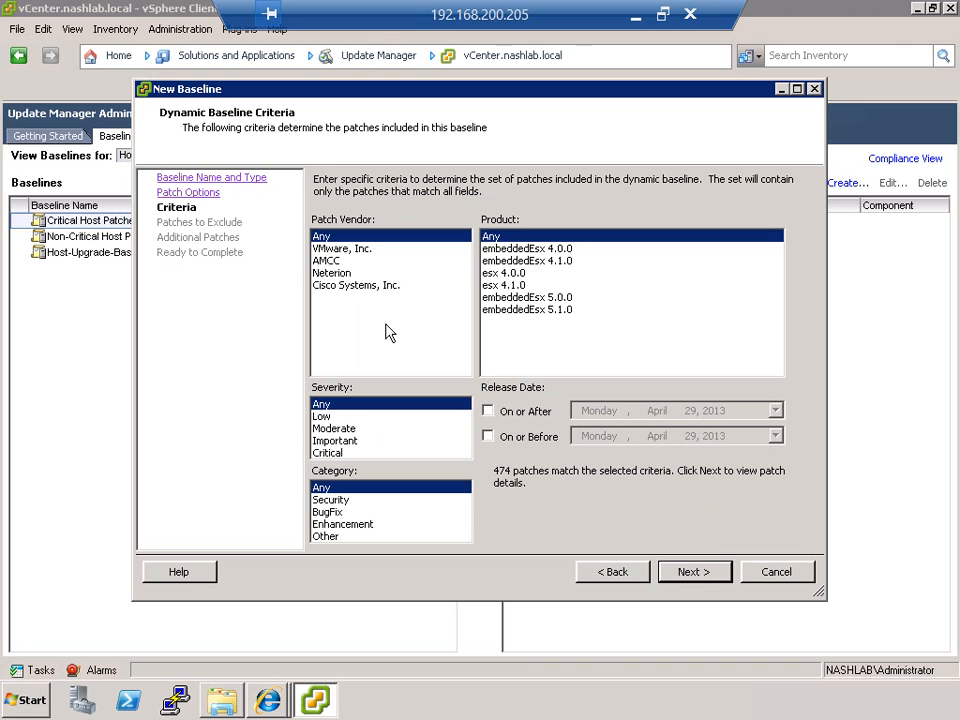
pyautogui.click(347, 249)
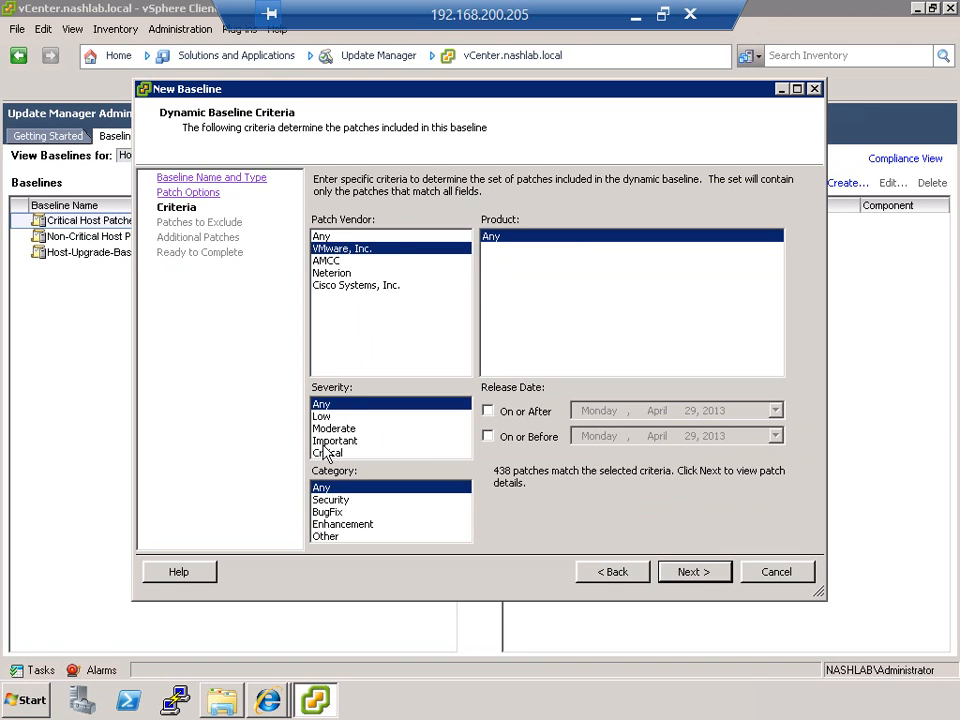
pyautogui.click(332, 237)
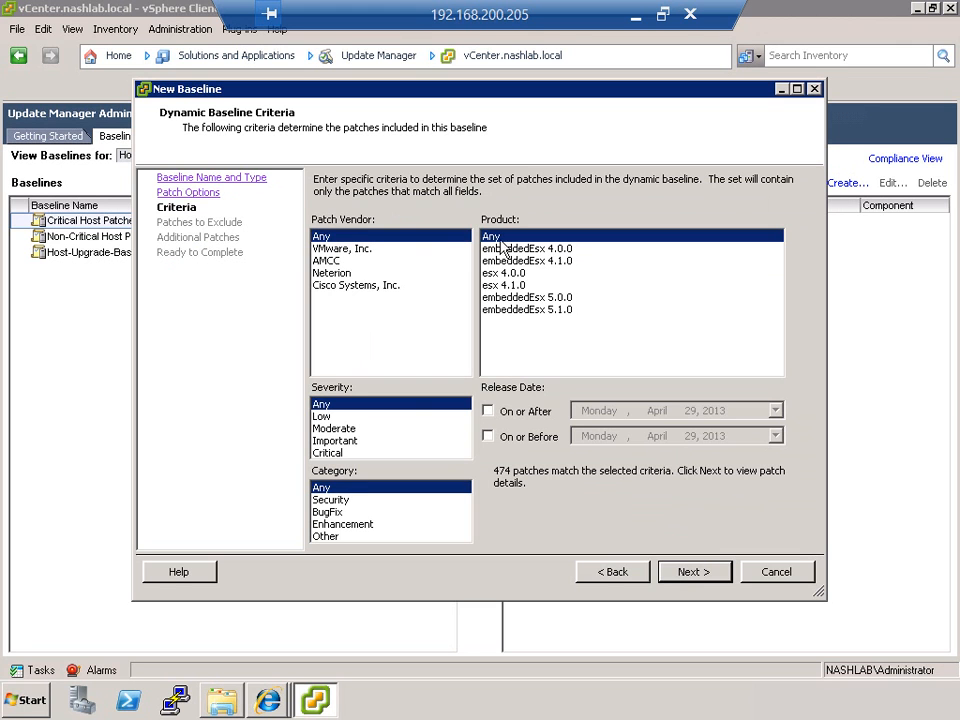
pyautogui.click(336, 272)
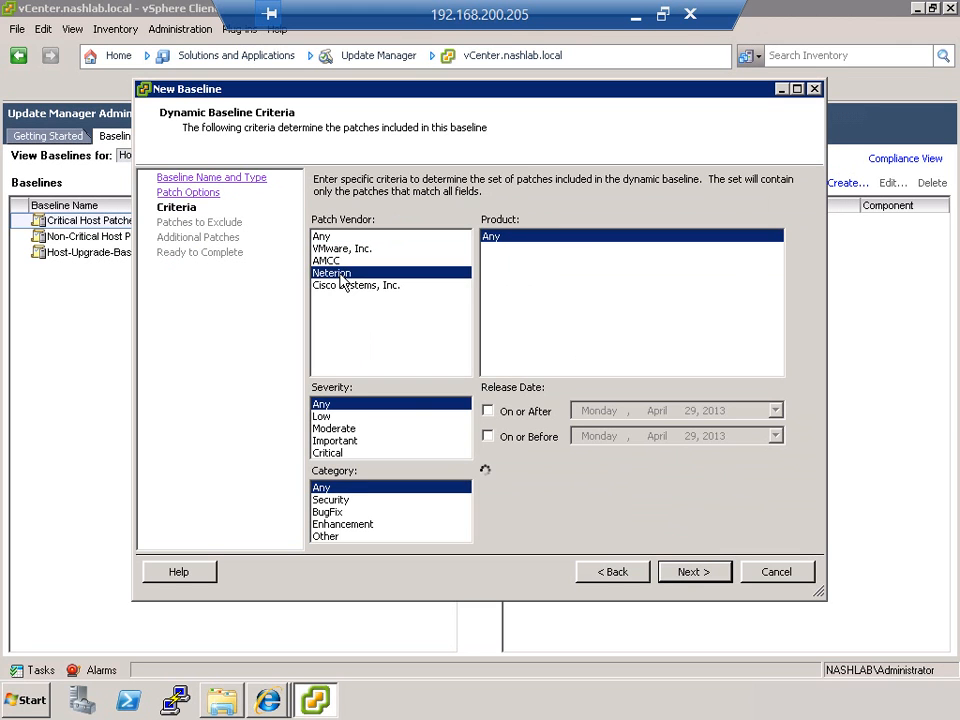
pyautogui.press('Down')
pyautogui.press('Up')
pyautogui.press('Up')
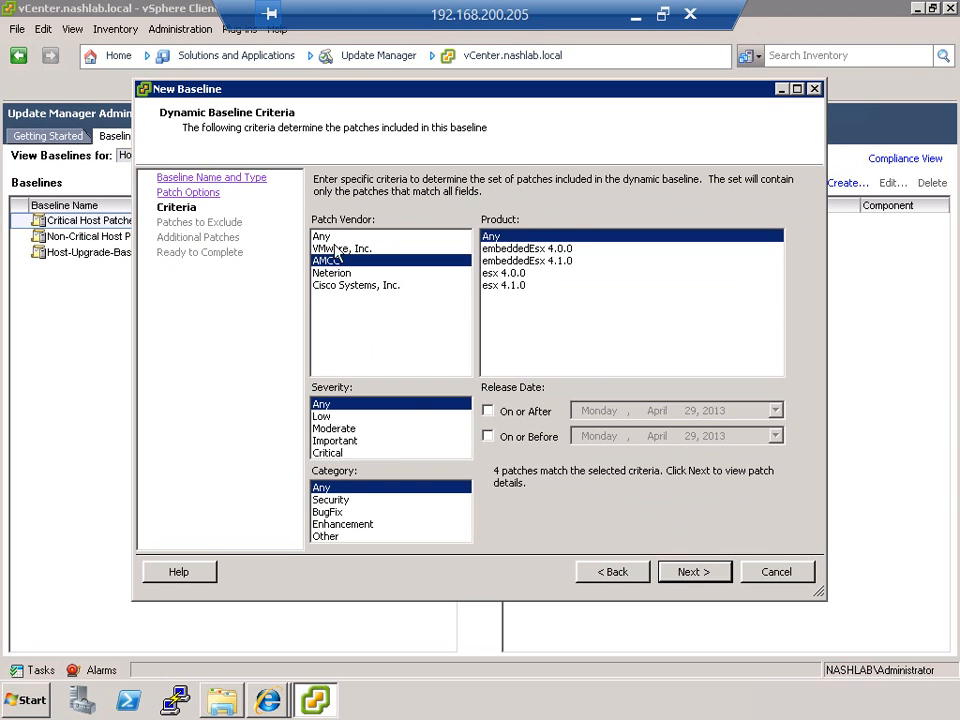
pyautogui.click(335, 249)
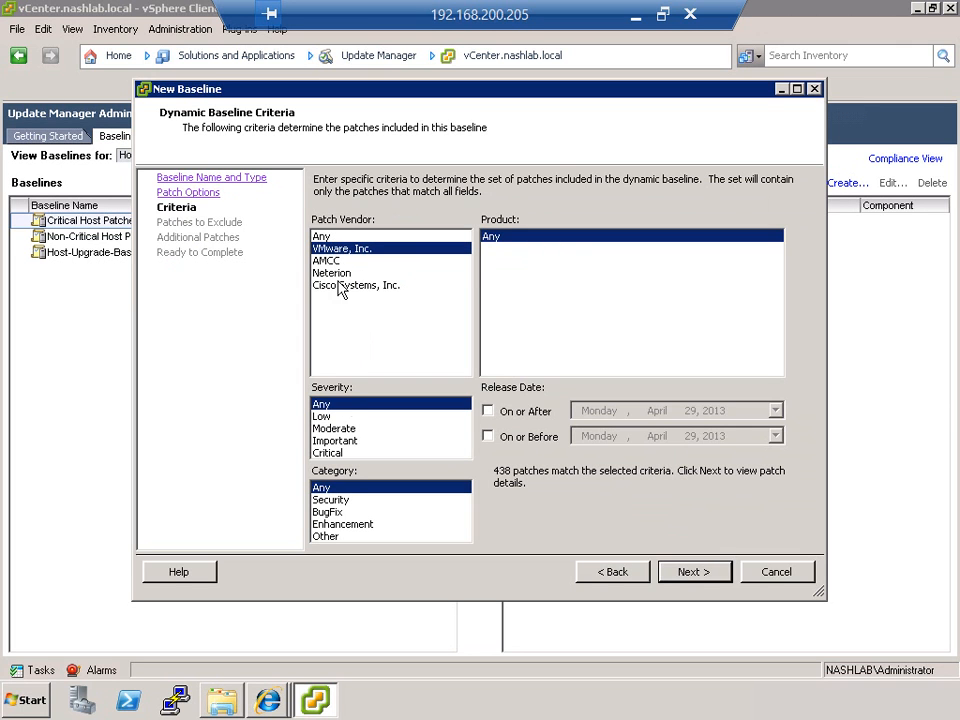
# Step: Set the dynamic baseline's severity to Critical and, after comparing the categories, its category to BugFix, and continue to the patches to exclude
pyautogui.click(360, 453)
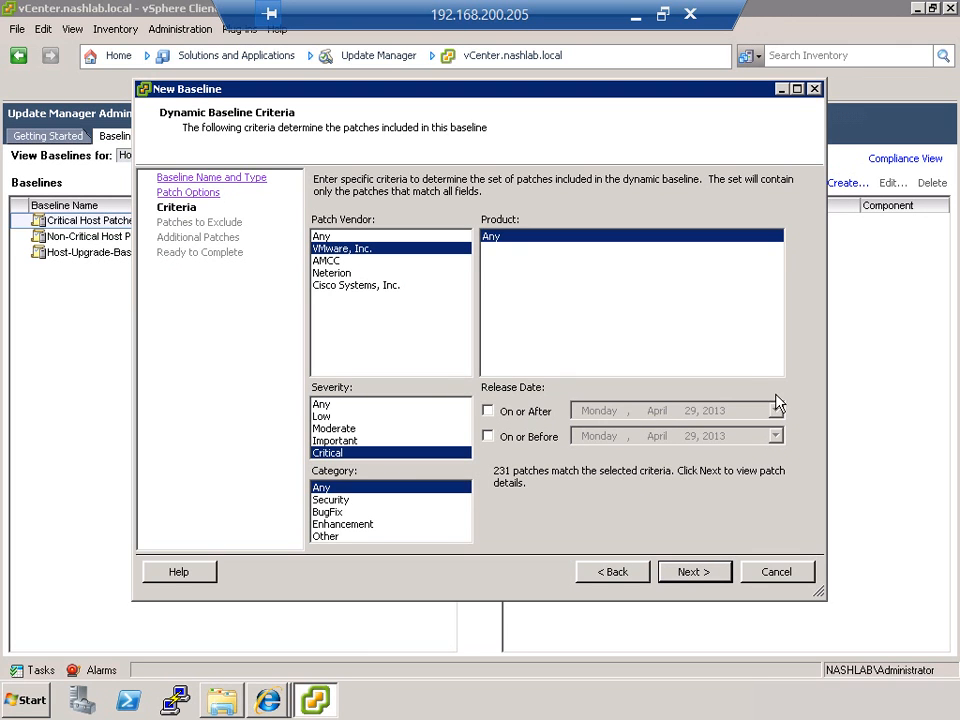
pyautogui.click(332, 500)
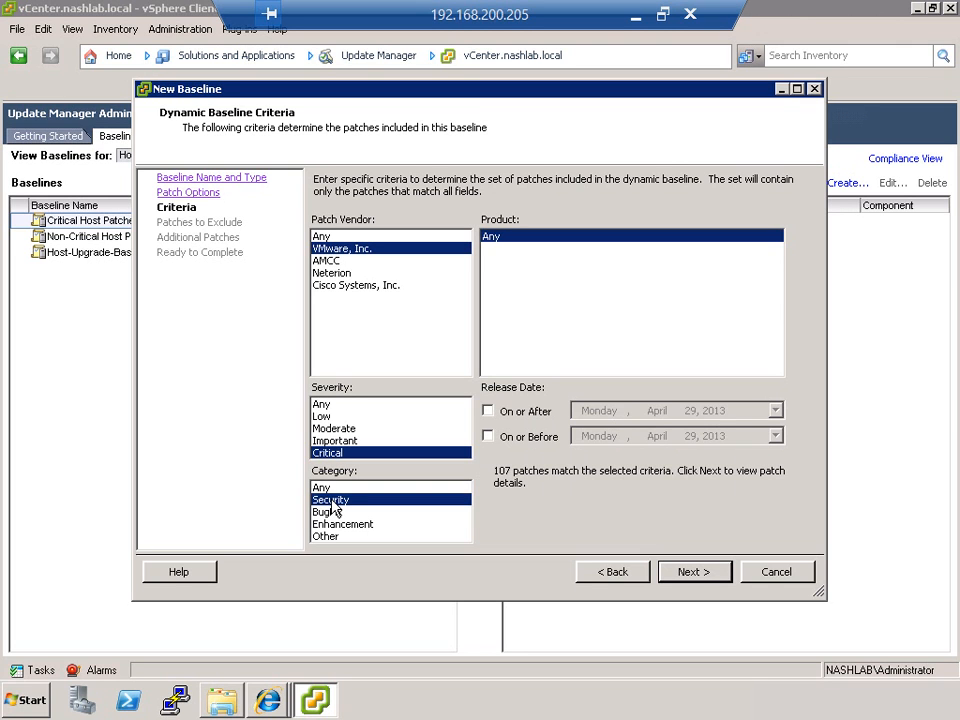
pyautogui.click(334, 513)
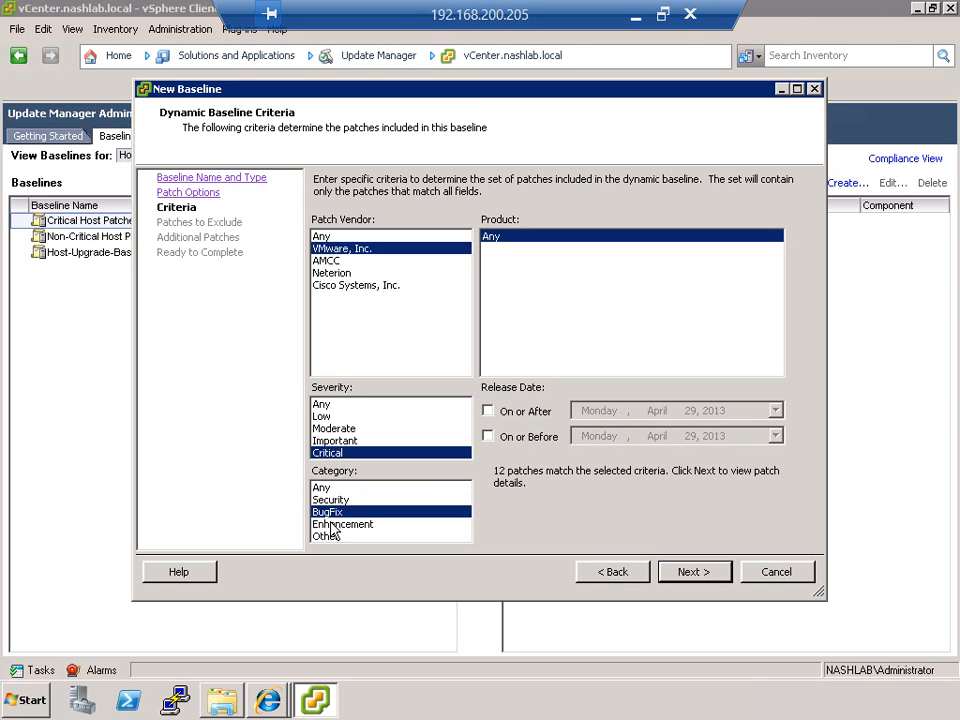
pyautogui.click(331, 525)
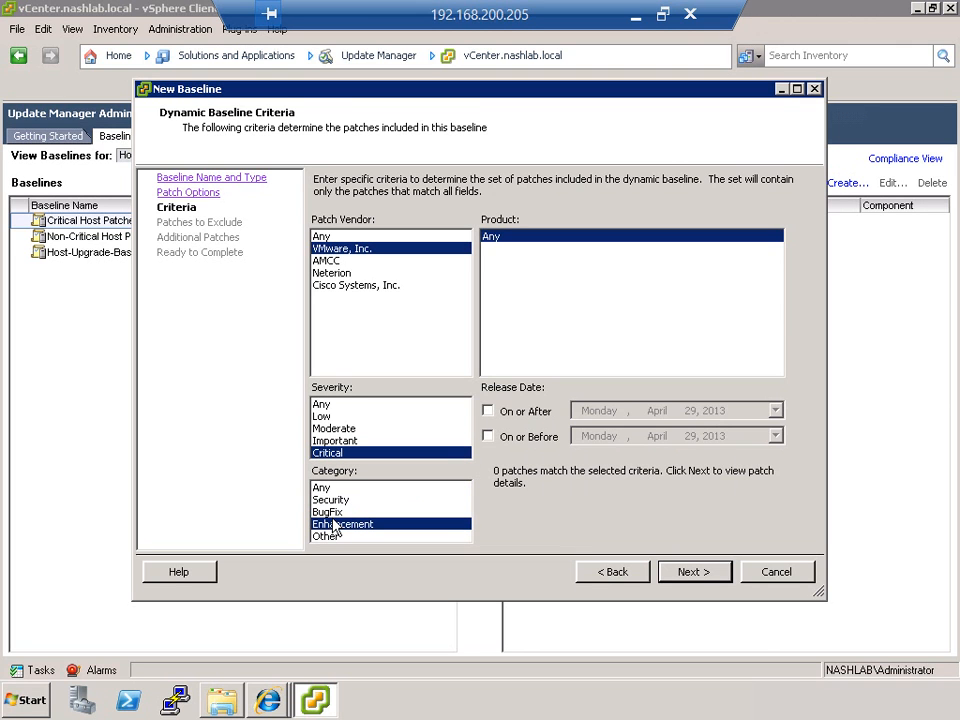
pyautogui.click(332, 512)
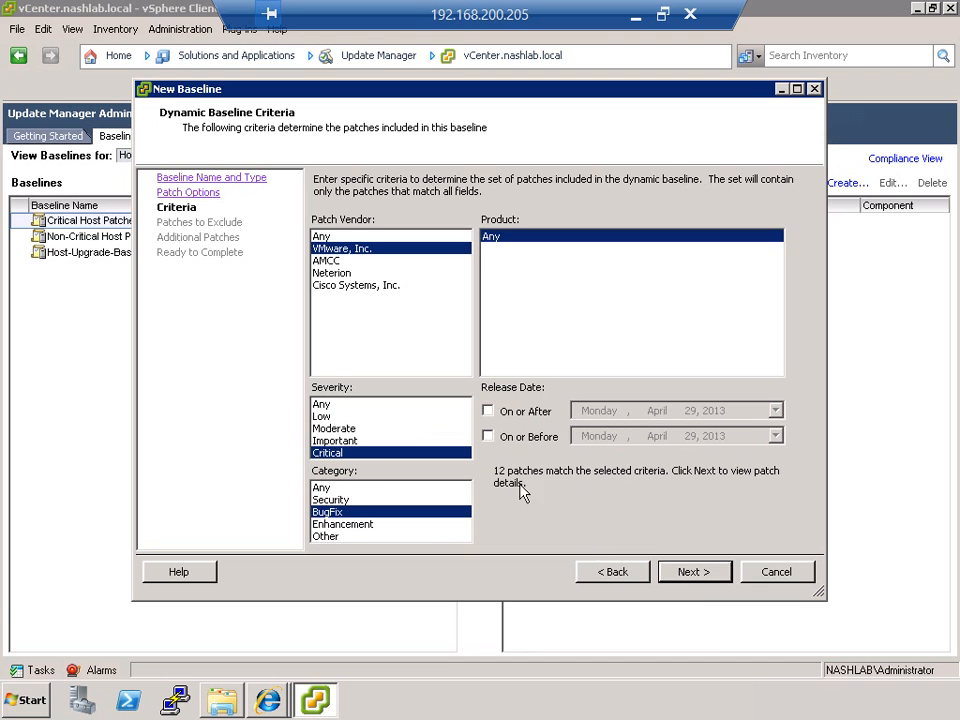
pyautogui.click(693, 572)
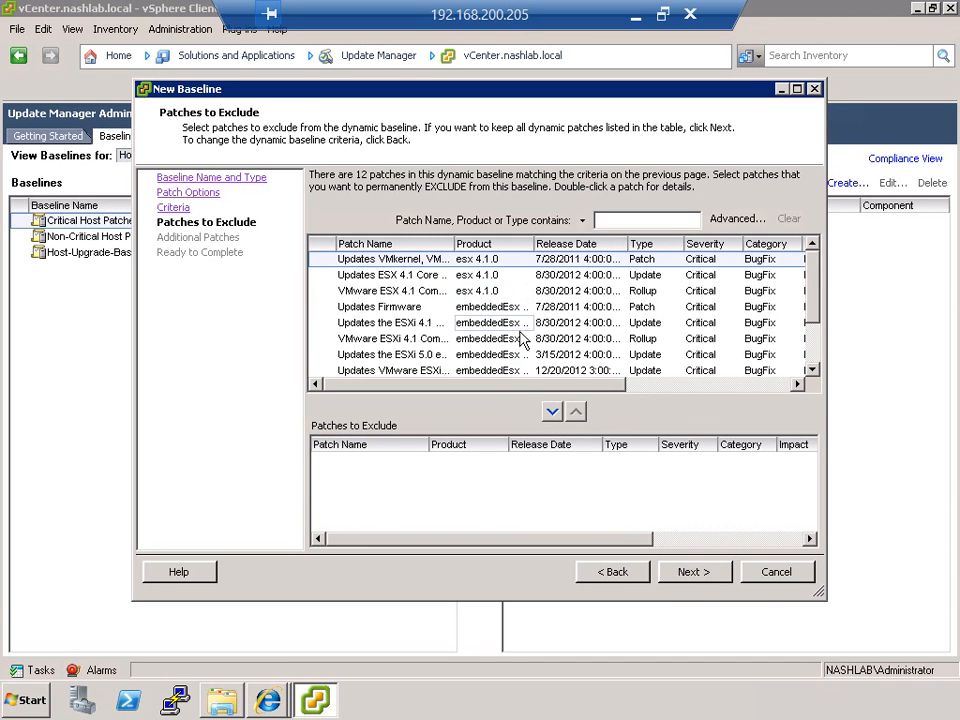
# Step: Try excluding the VMware ESXi 5.0 Complete Update 1 patch, take it back out of the exclusions, and continue to the additional patches
pyautogui.moveTo(812, 316); pyautogui.dragTo(810, 386)
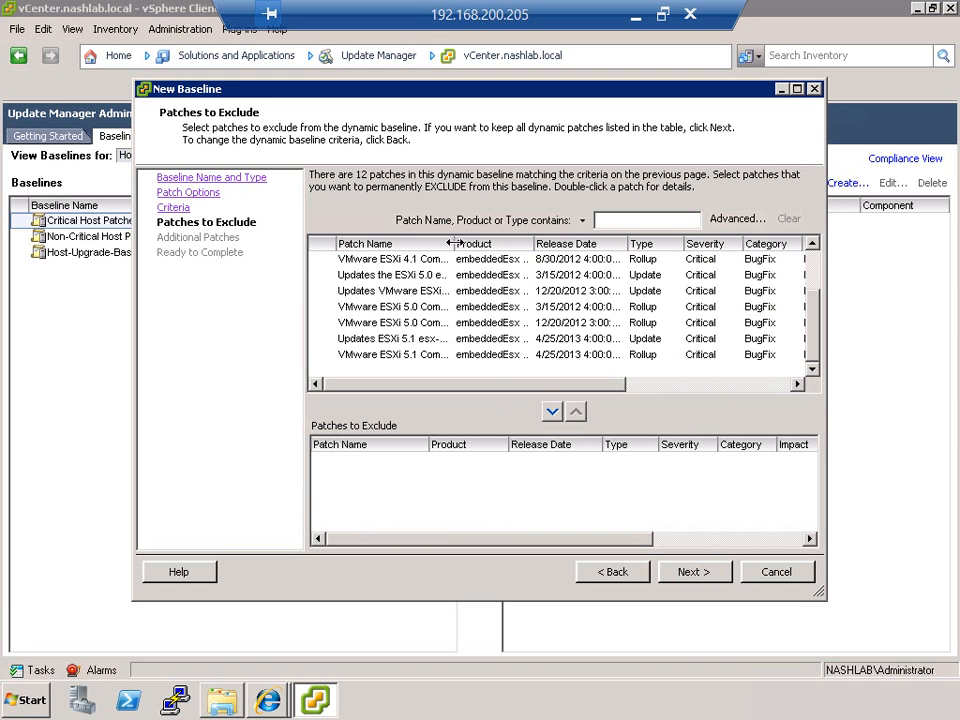
pyautogui.moveTo(456, 244); pyautogui.dragTo(539, 244)
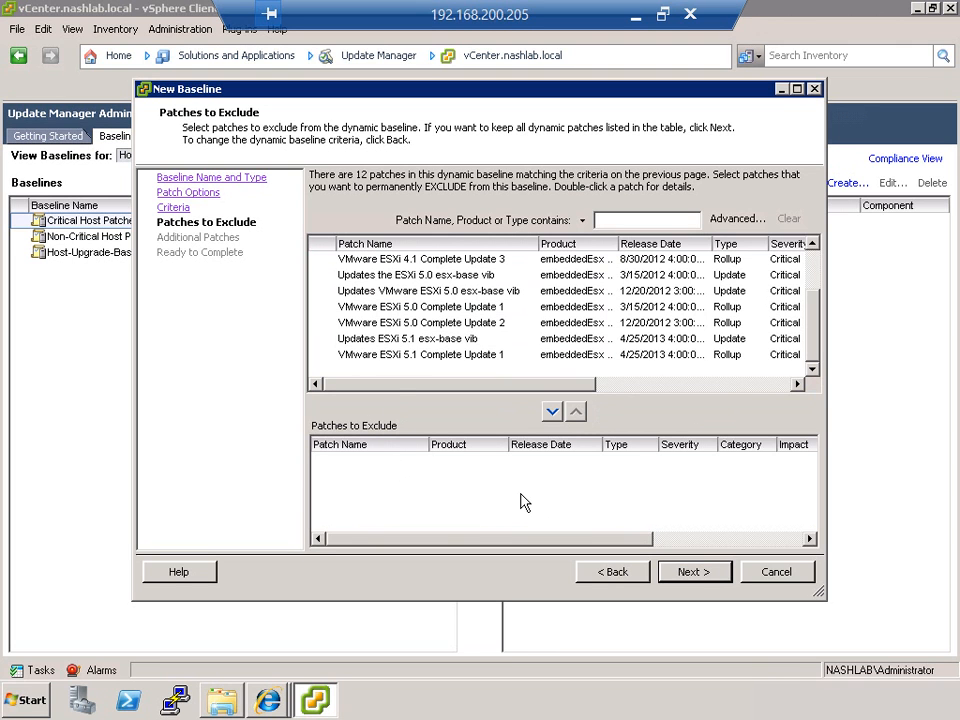
pyautogui.click(420, 307)
pyautogui.click(552, 412)
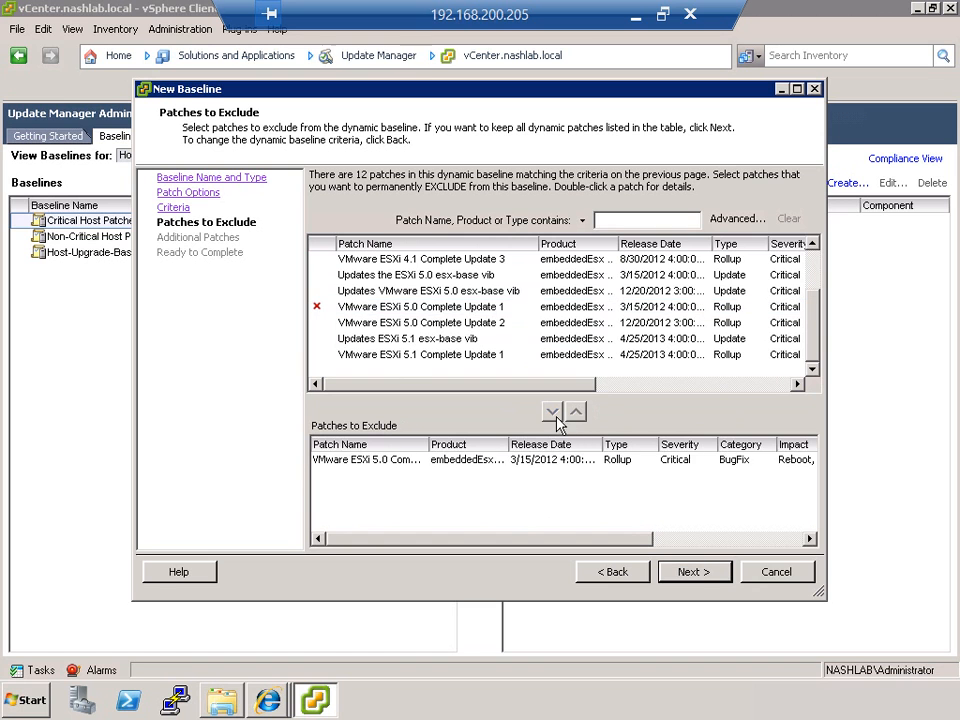
pyautogui.click(540, 459)
pyautogui.click(576, 412)
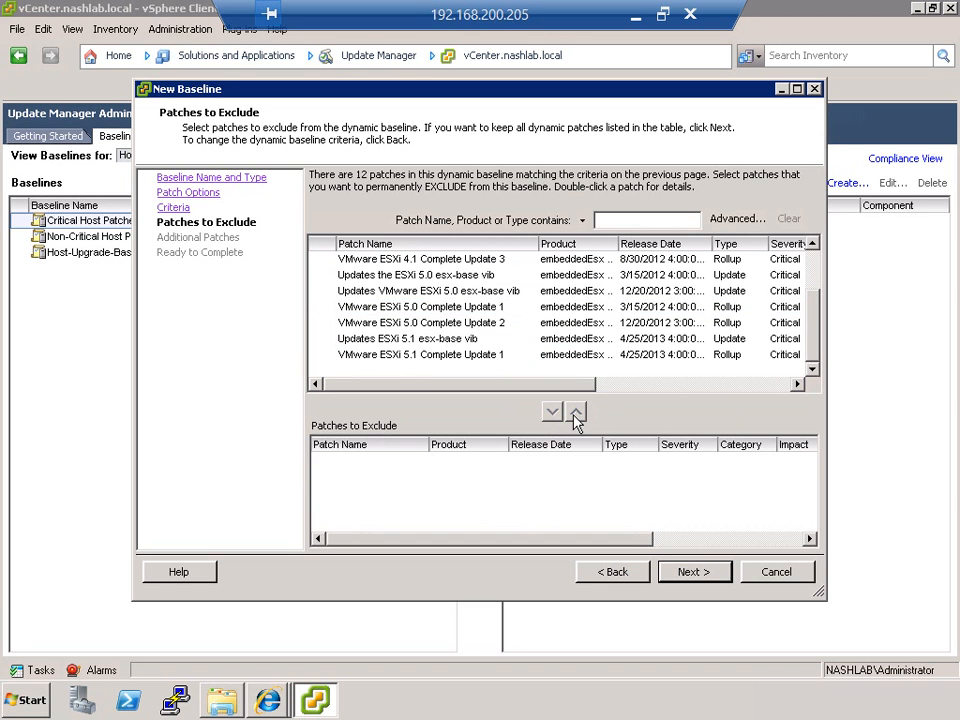
pyautogui.click(684, 571)
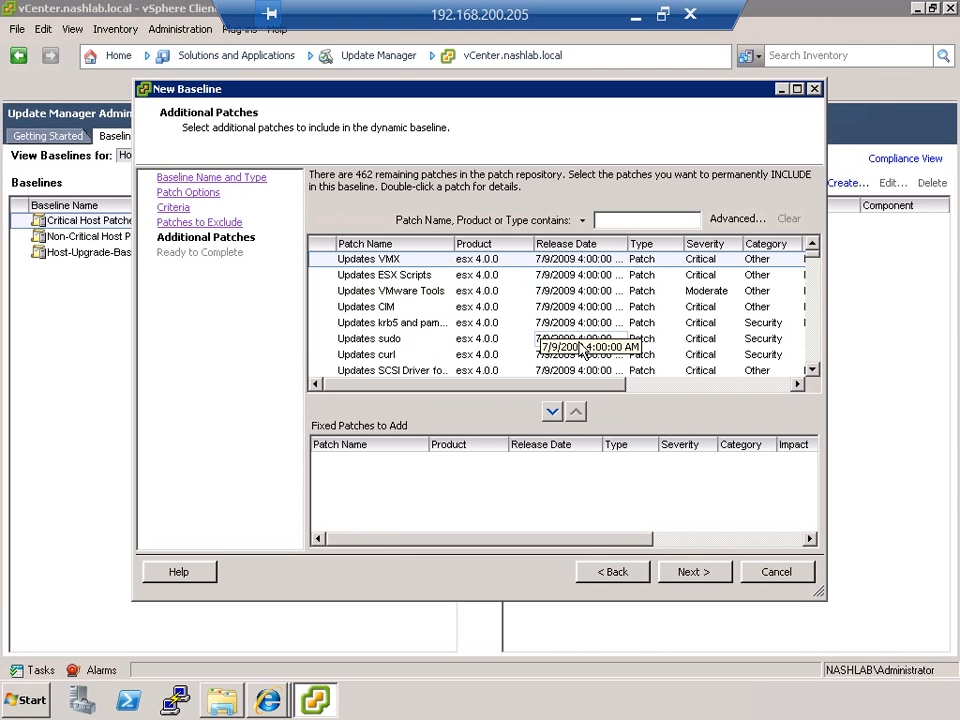
# Step: Try adding the Updates sudo patch to the baseline as a fixed patch, and remove it from the additions again
pyautogui.click(422, 341)
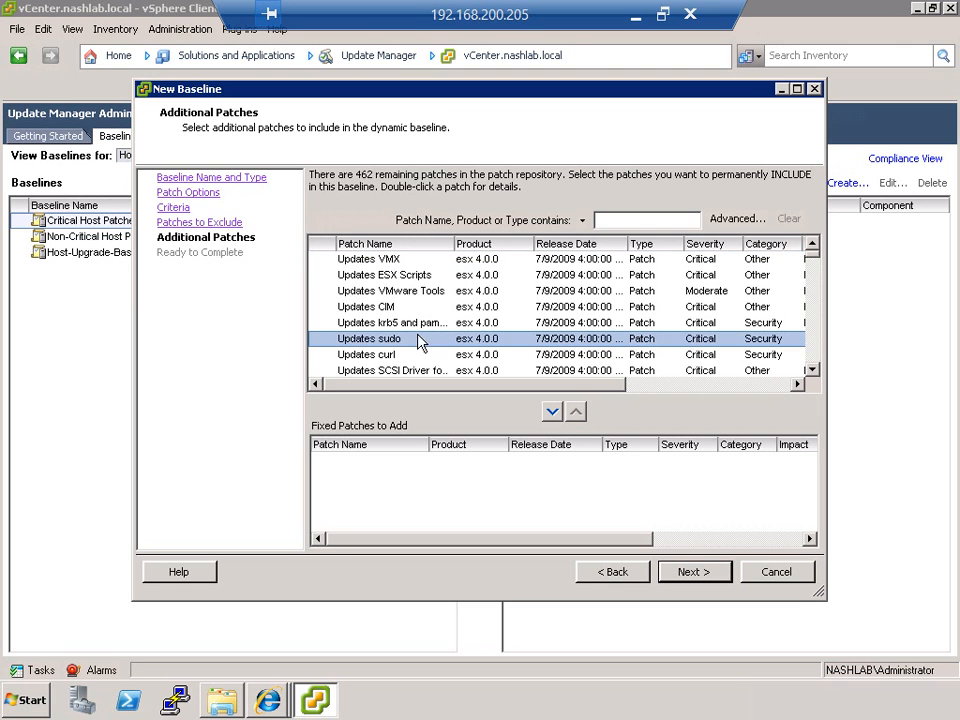
pyautogui.click(553, 413)
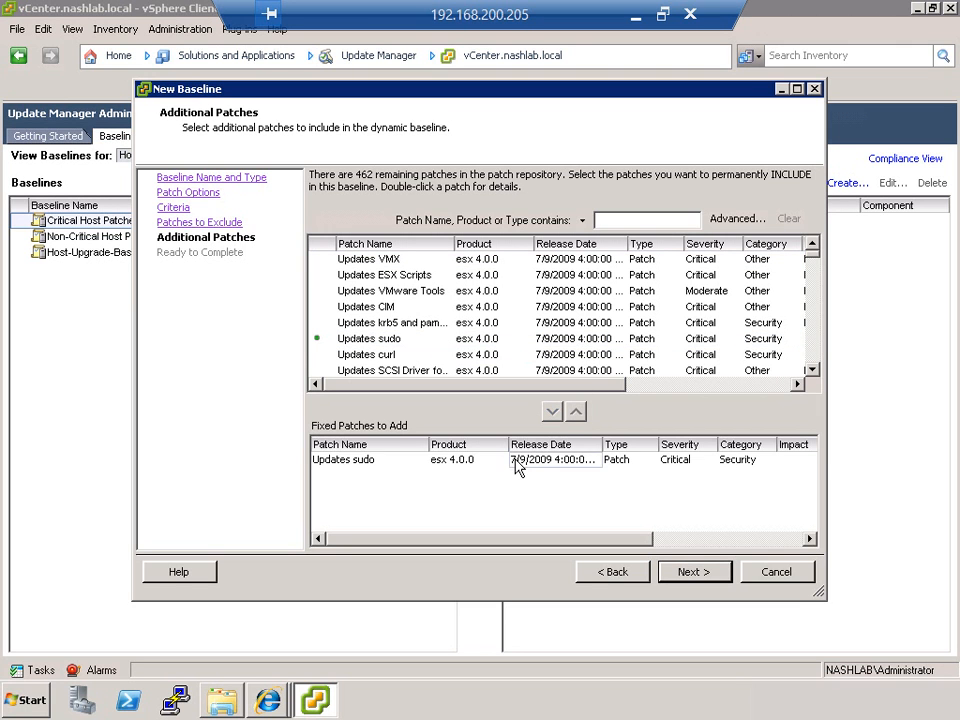
pyautogui.click(516, 460)
pyautogui.click(577, 413)
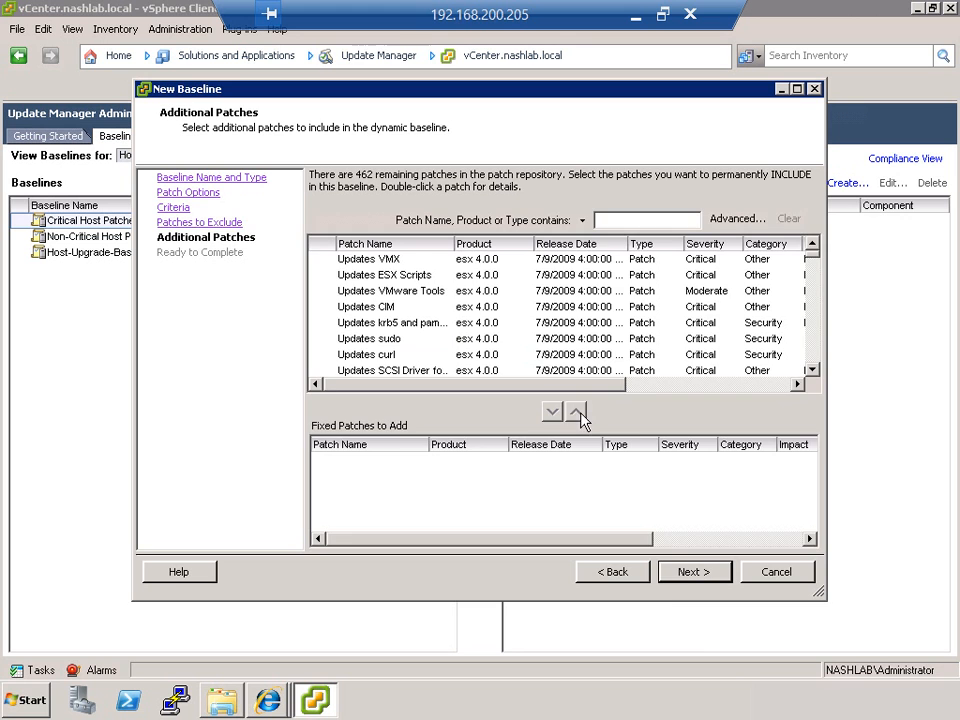
# Step: Review the patches matching the criteria, finish creating Demo-Baseline, and select it among the baselines
pyautogui.click(684, 576)
pyautogui.click(318, 329)
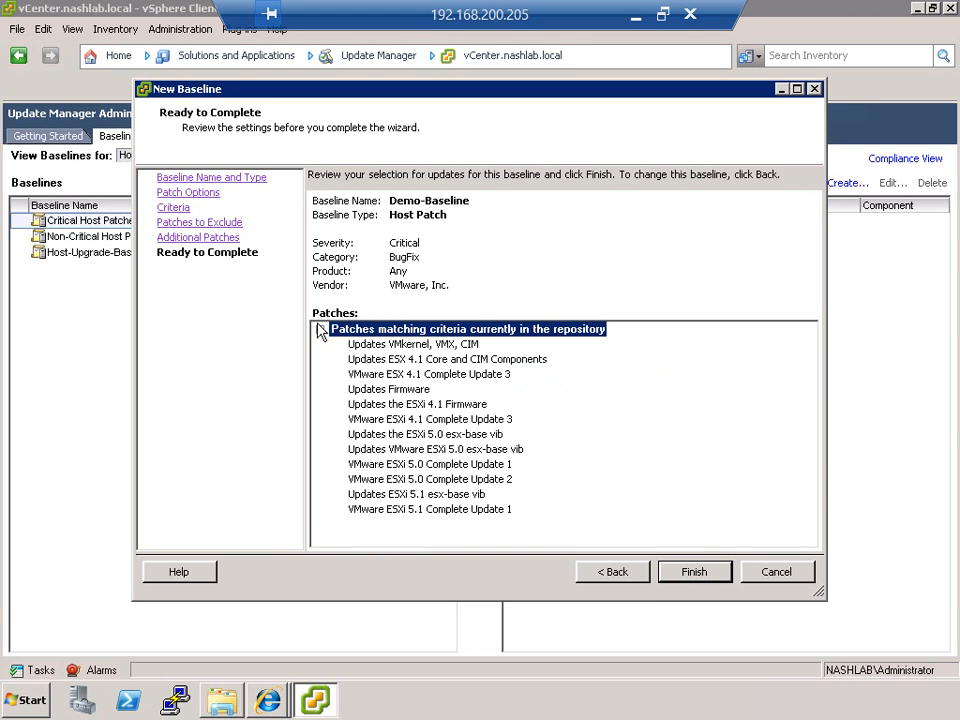
pyautogui.click(694, 577)
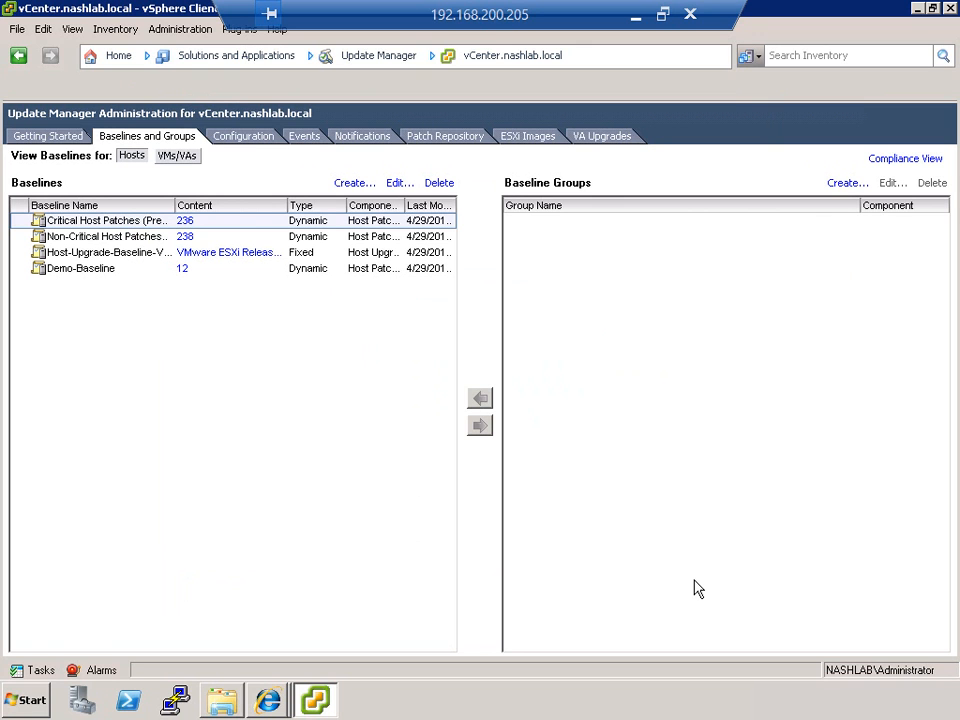
pyautogui.click(92, 274)
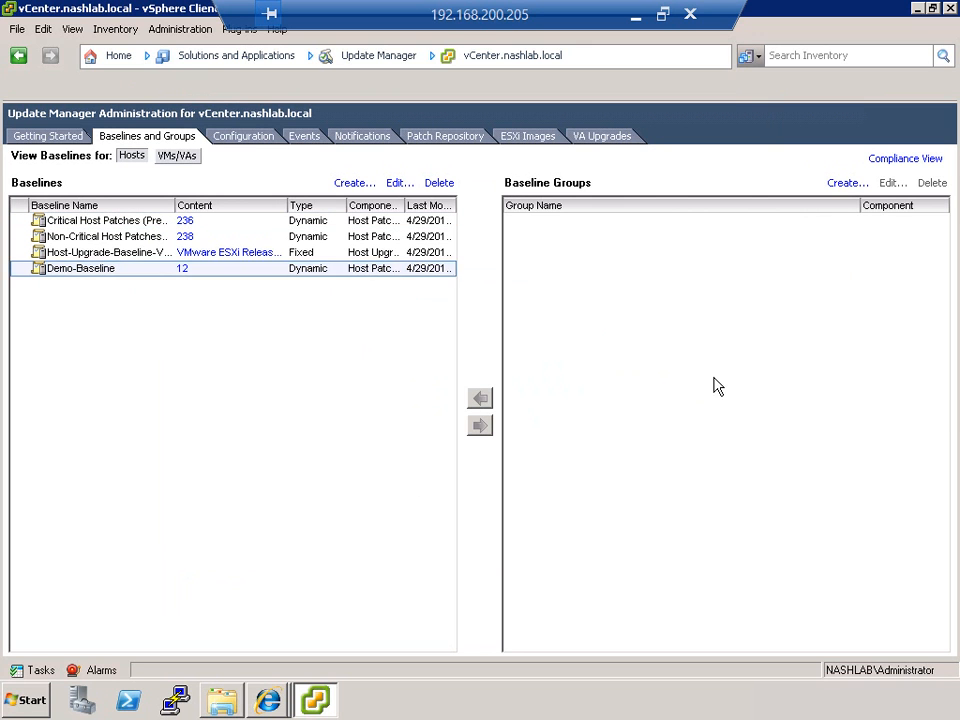
# Step: Start a new host baseline group with the default name New Baseline Group and no upgrade baseline
pyautogui.click(841, 185)
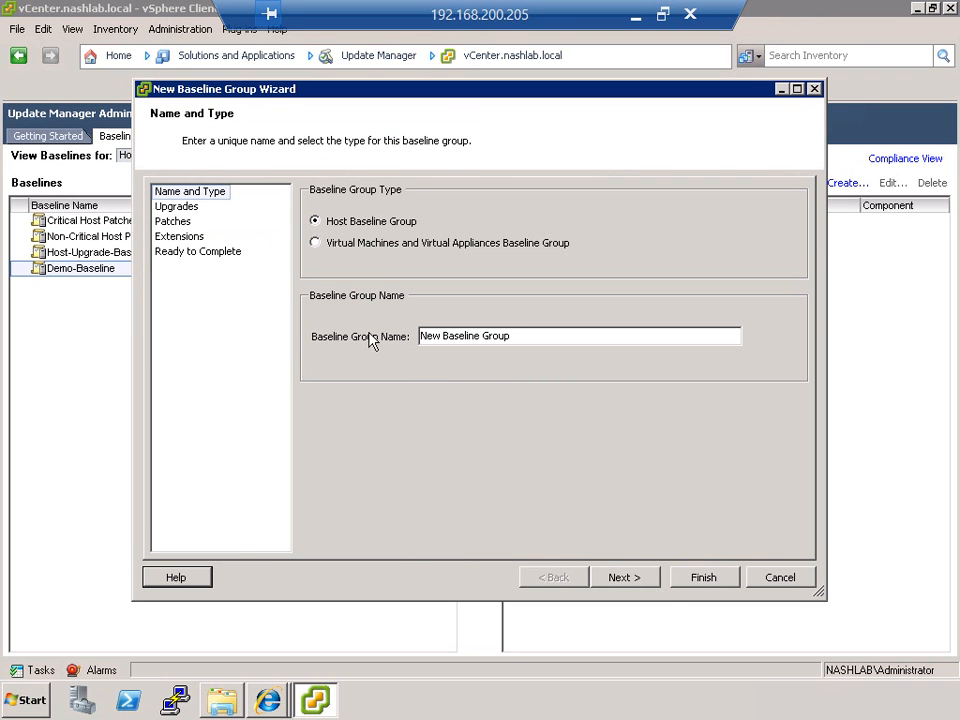
pyautogui.click(619, 582)
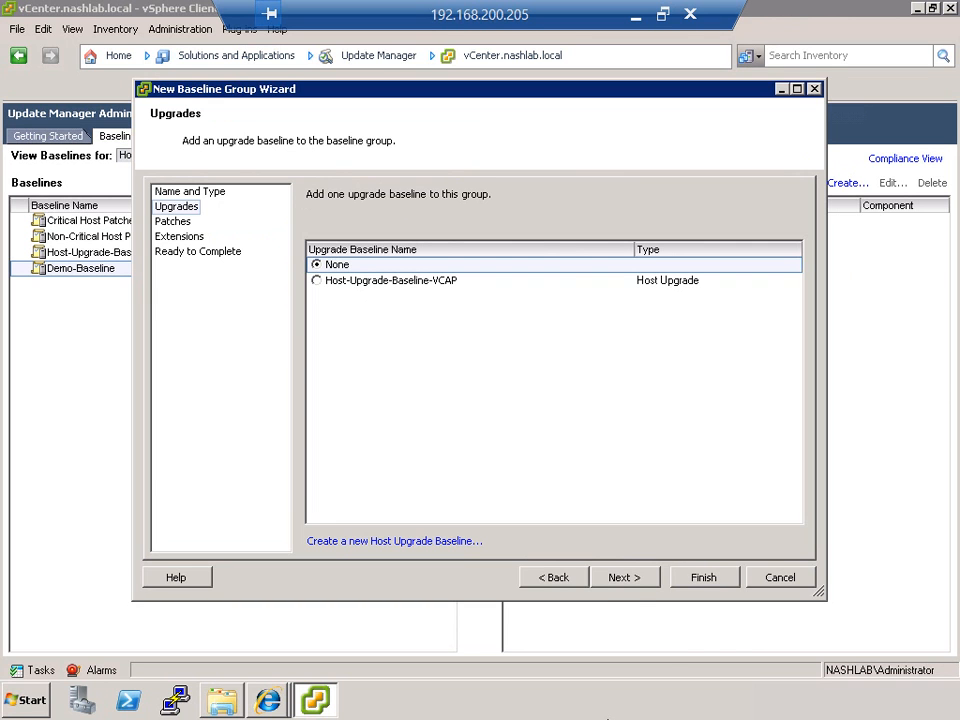
pyautogui.click(623, 577)
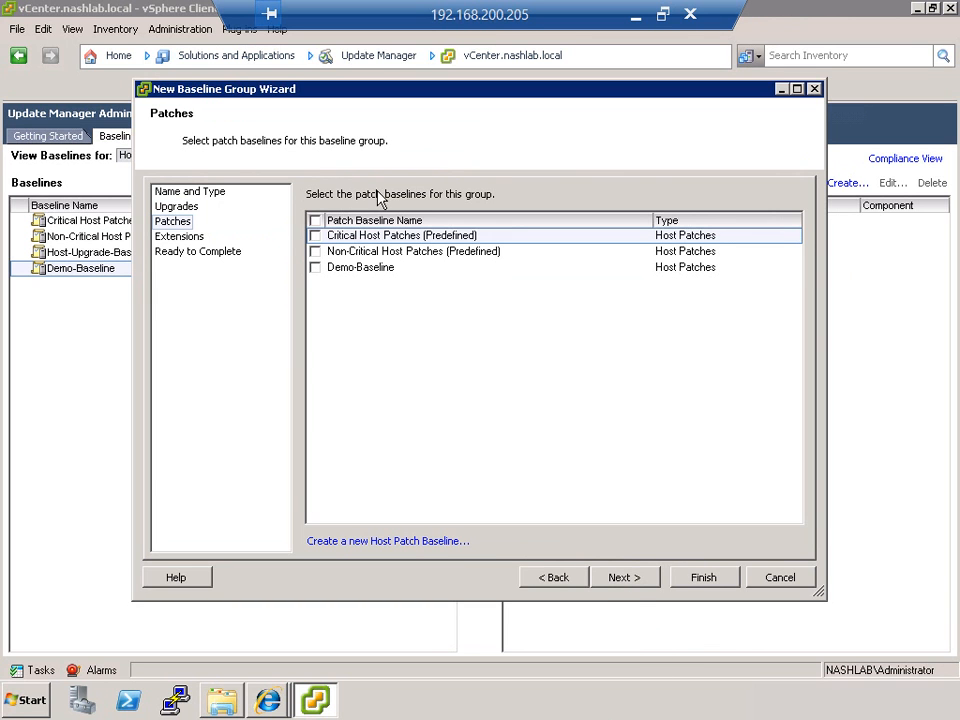
# Step: Include Demo-Baseline in the group, trying the predefined critical and non-critical host patch baselines but leaving both out
pyautogui.click(315, 268)
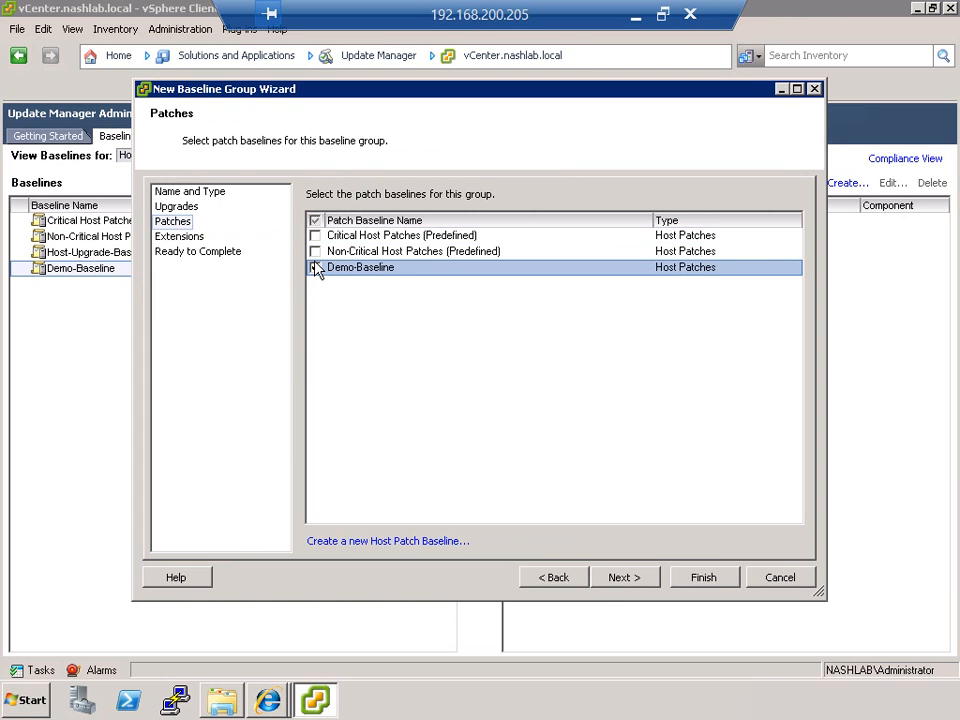
pyautogui.click(316, 251)
pyautogui.click(316, 236)
pyautogui.click(316, 236)
pyautogui.click(315, 250)
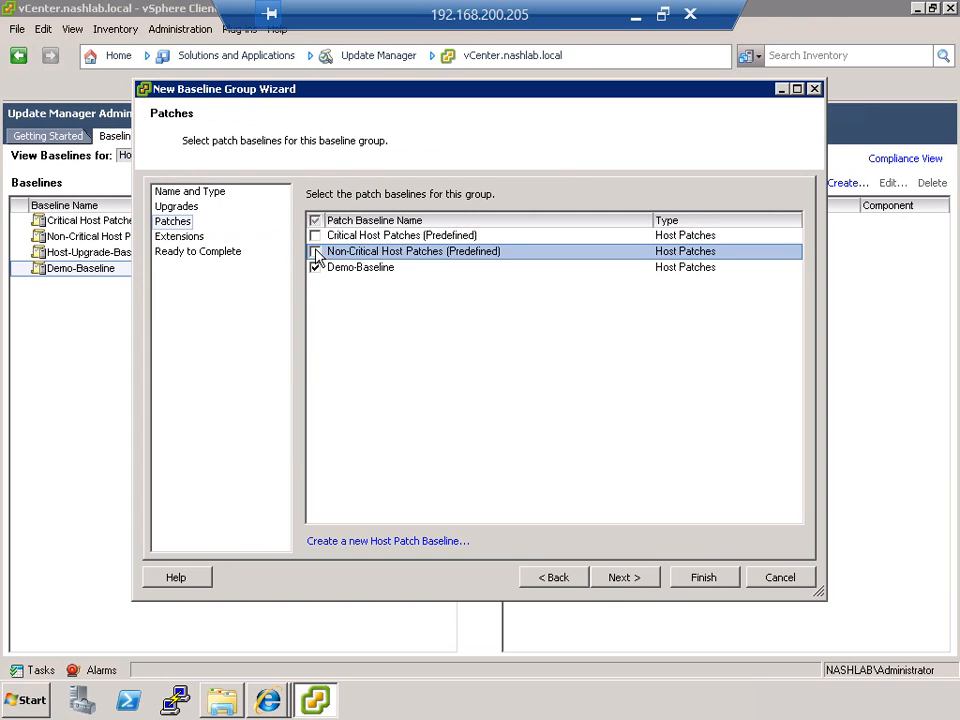
# Step: Finish creating the baseline group without extension baselines and expand it to view its contents
pyautogui.click(636, 580)
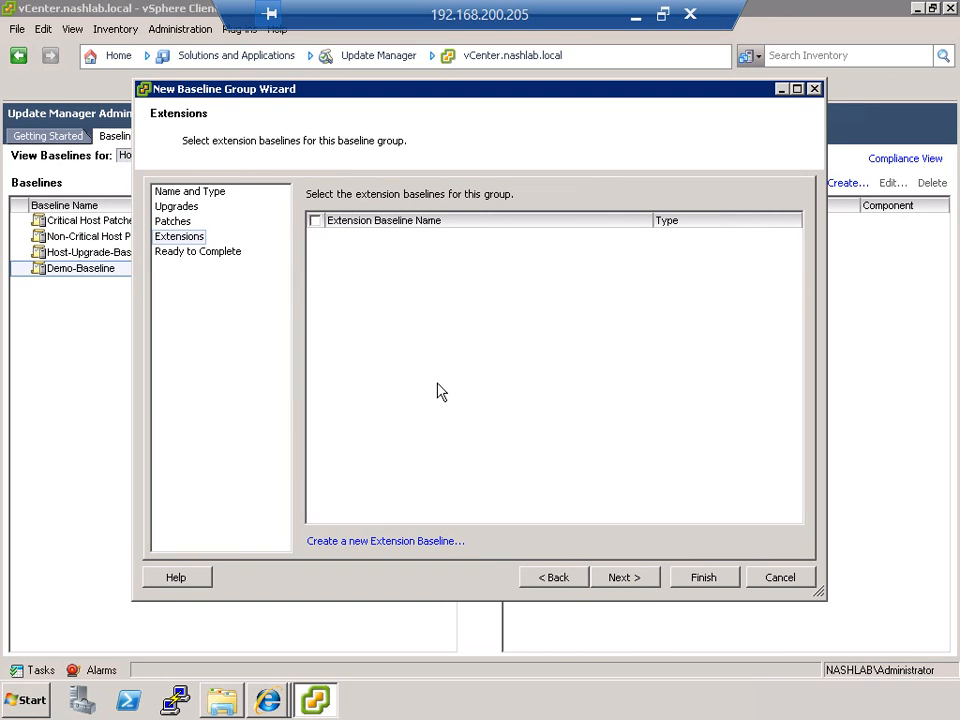
pyautogui.click(620, 575)
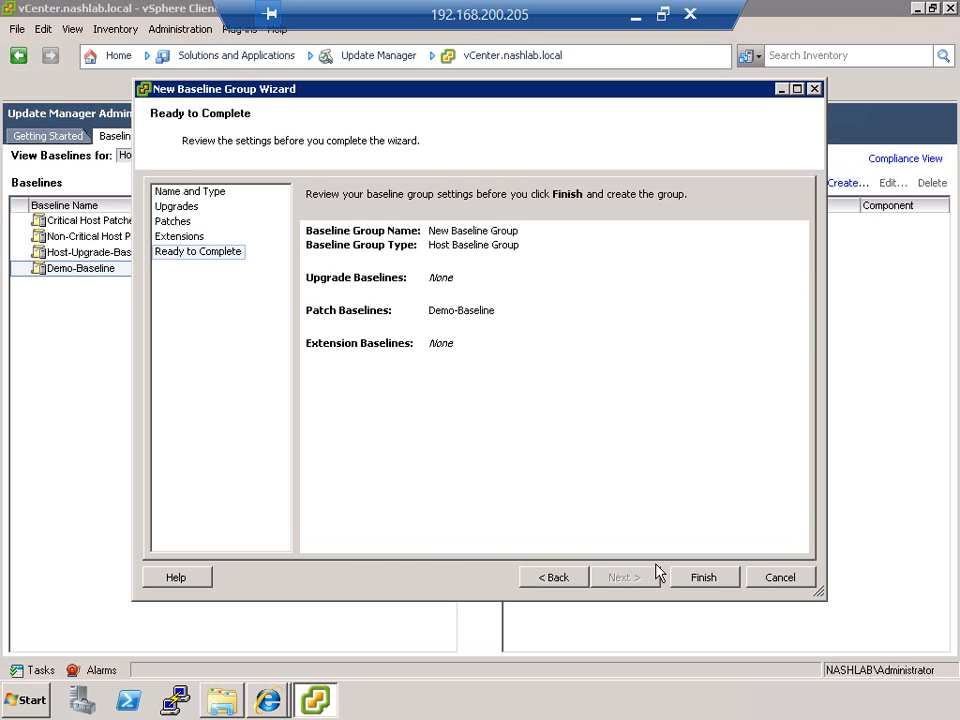
pyautogui.click(702, 578)
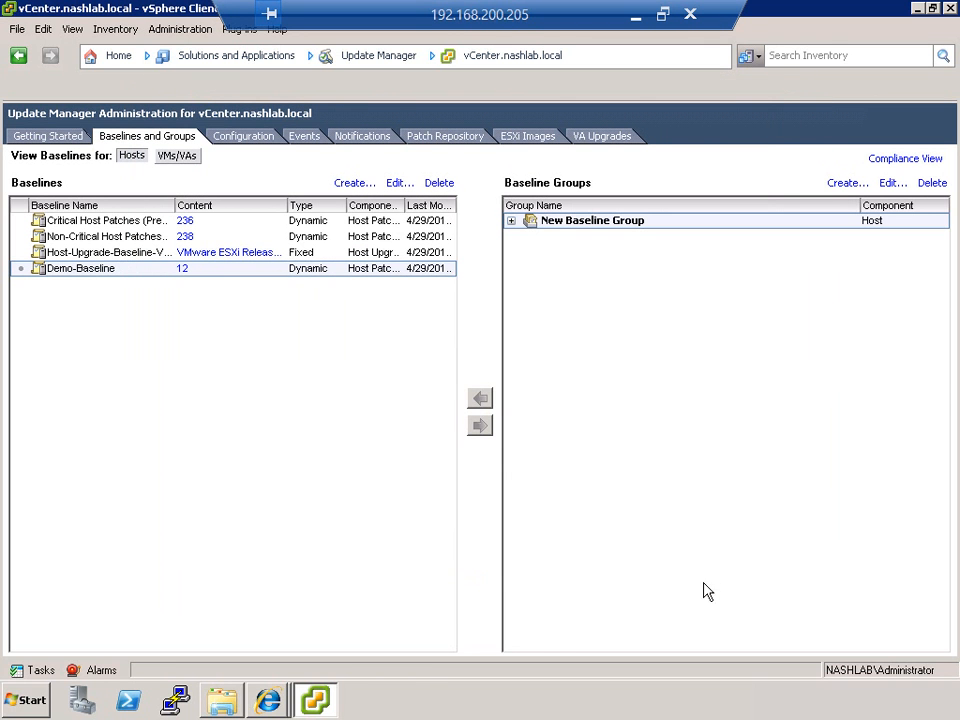
pyautogui.click(515, 222)
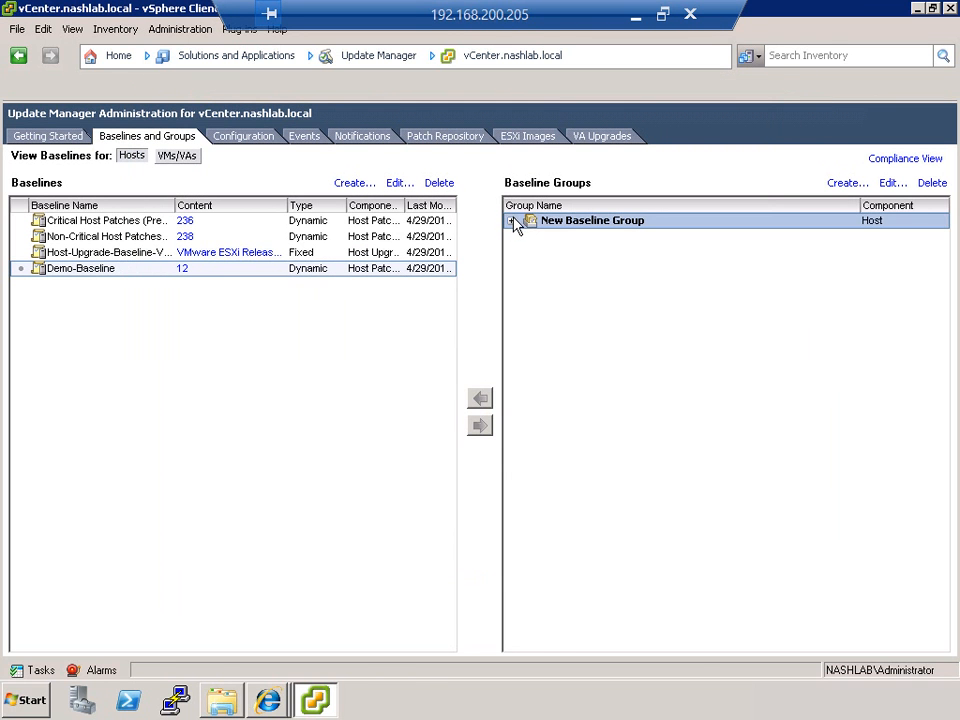
pyautogui.click(512, 221)
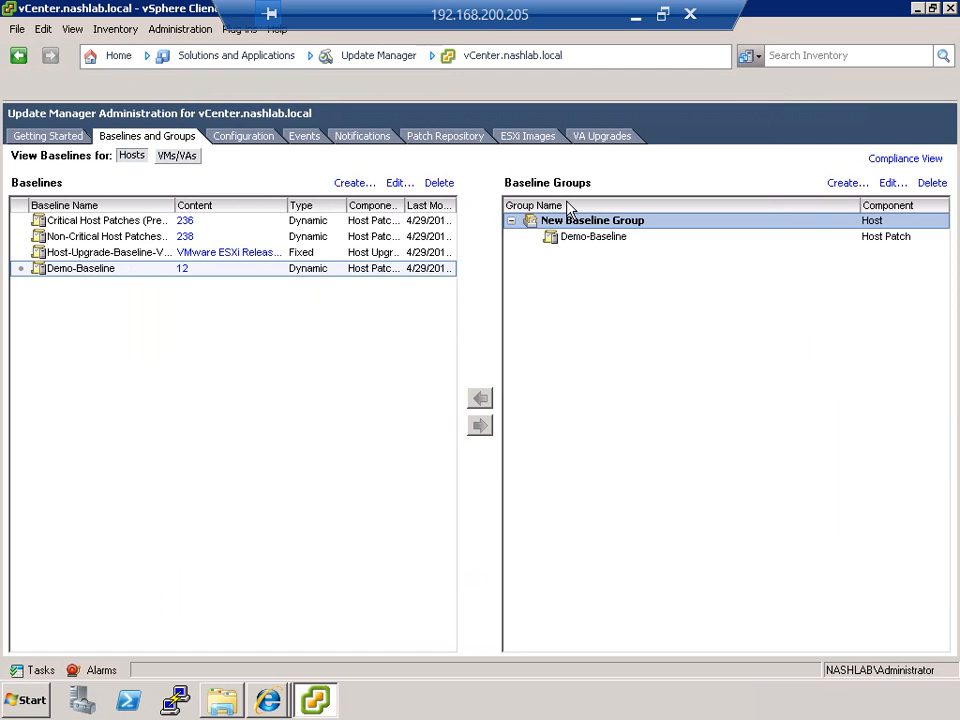
# Step: Switch to the compliance view and show the Update Manager page for the Cybertron cluster
pyautogui.click(903, 158)
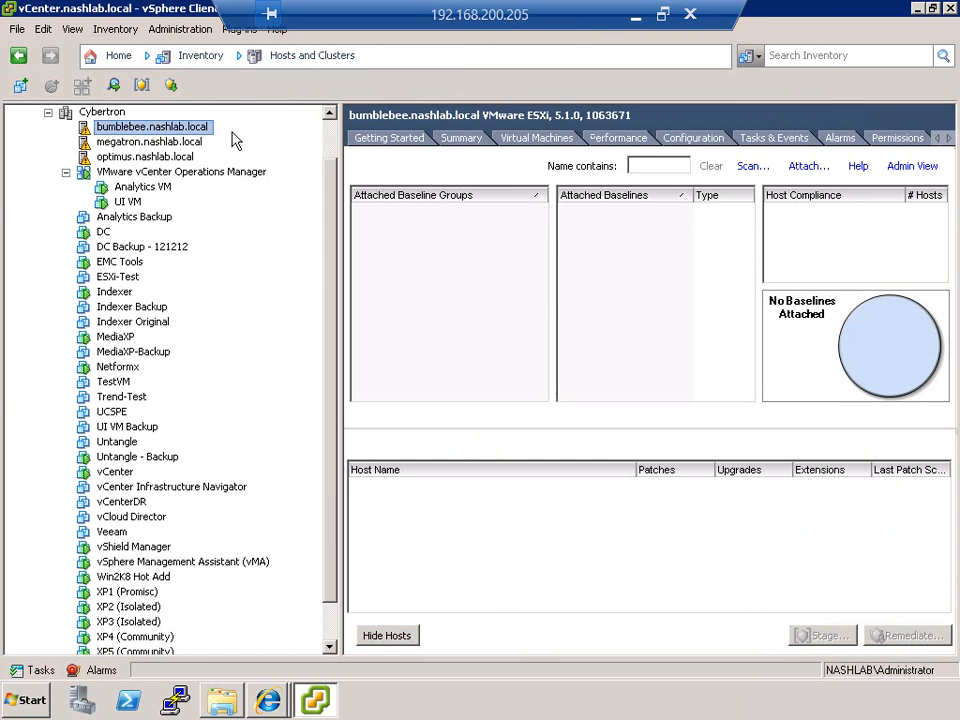
pyautogui.click(101, 113)
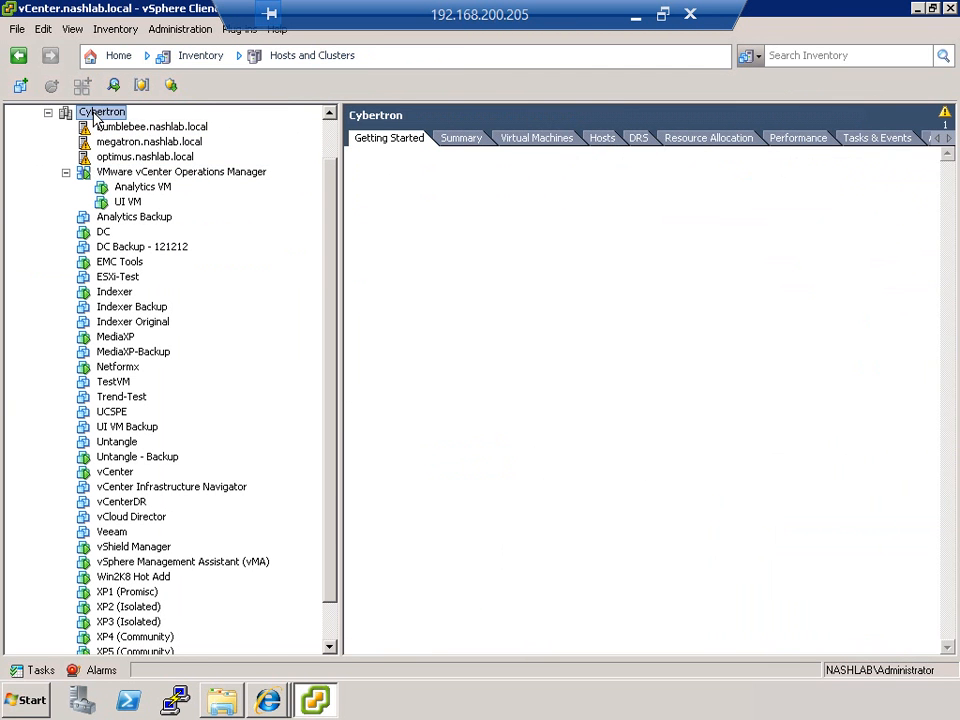
pyautogui.press('Down')
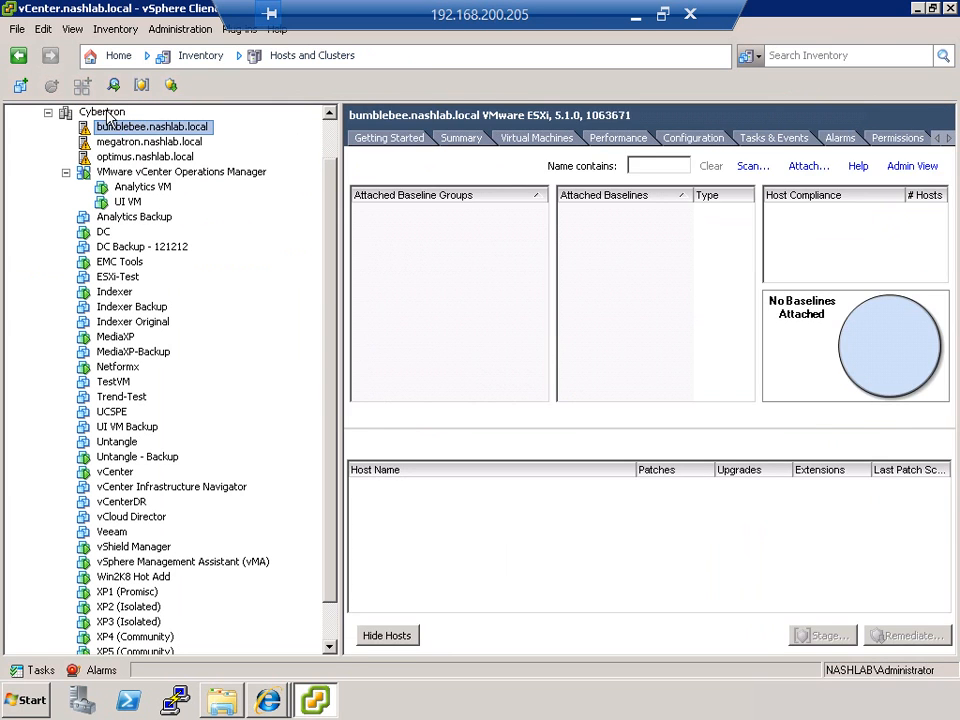
pyautogui.click(107, 112)
pyautogui.moveTo(672, 647); pyautogui.dragTo(749, 641)
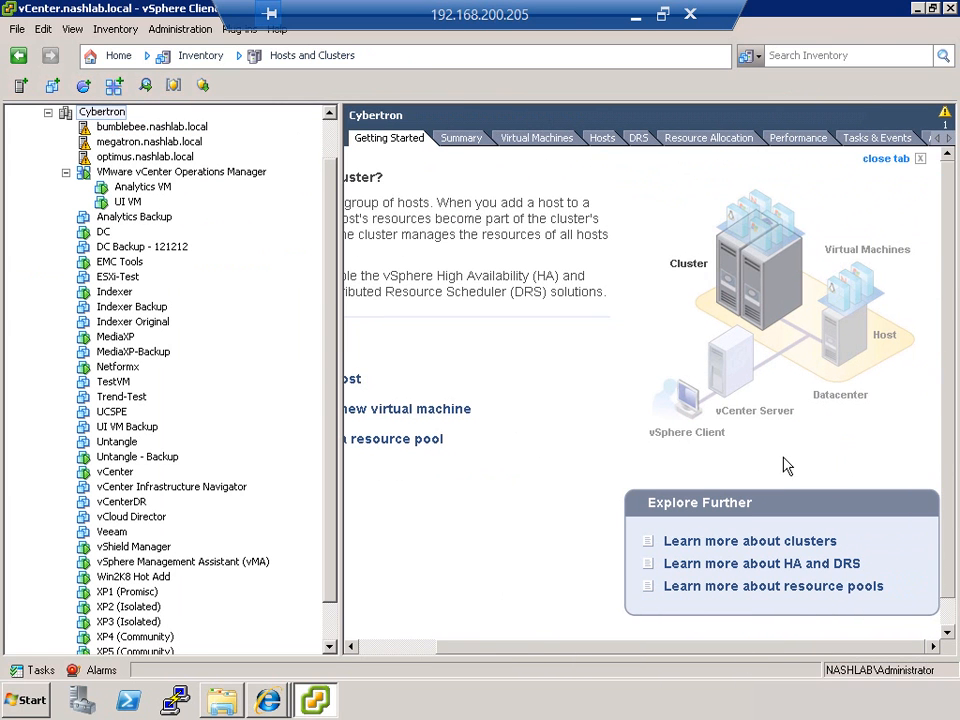
pyautogui.click(949, 139)
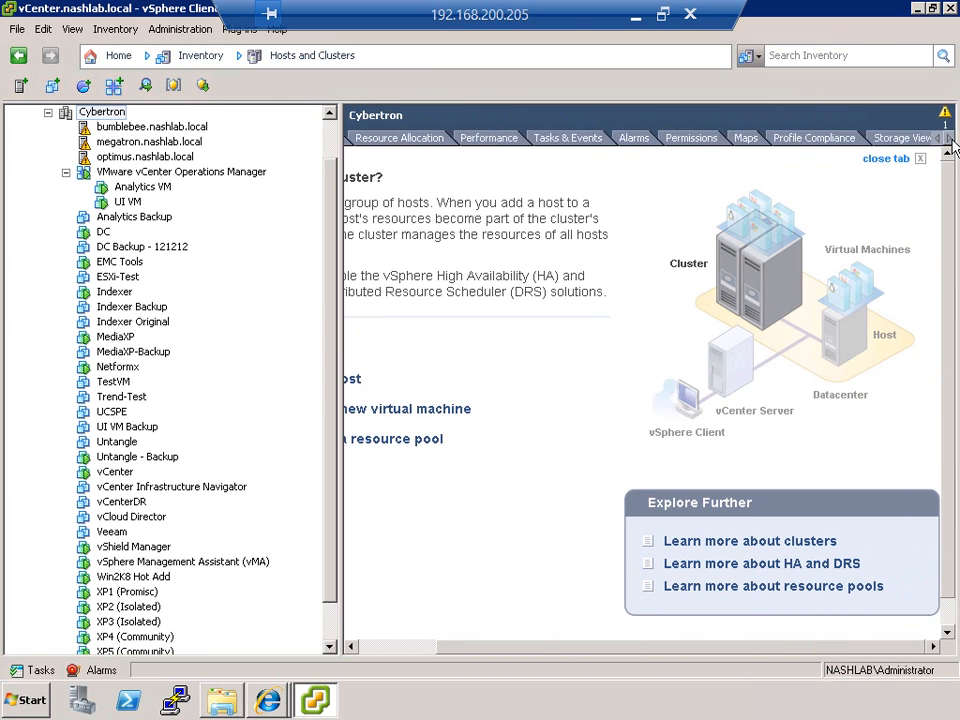
pyautogui.click(872, 139)
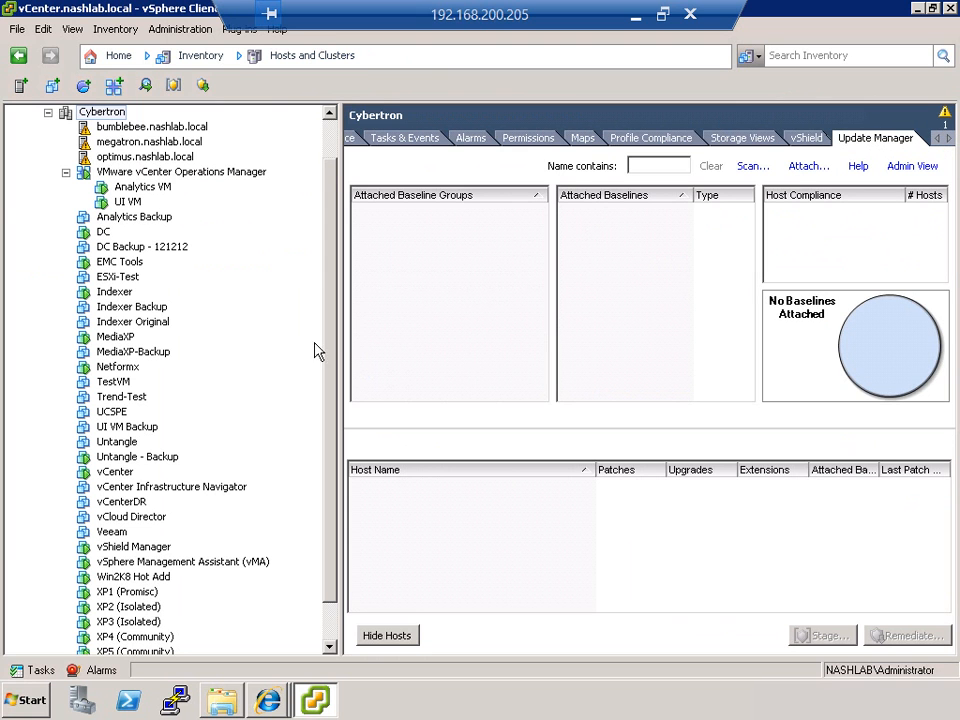
# Step: Attach New Baseline Group to the Cybertron cluster, narrowing the inventory tree to make room for the compliance view
pyautogui.moveTo(341, 344); pyautogui.dragTo(208, 405)
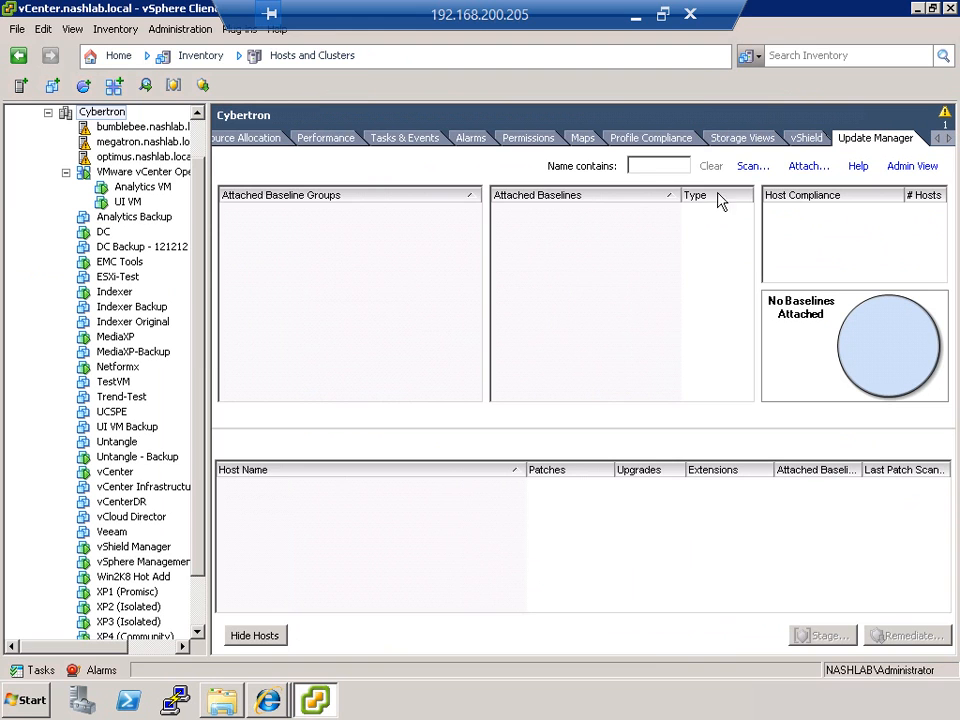
pyautogui.click(808, 167)
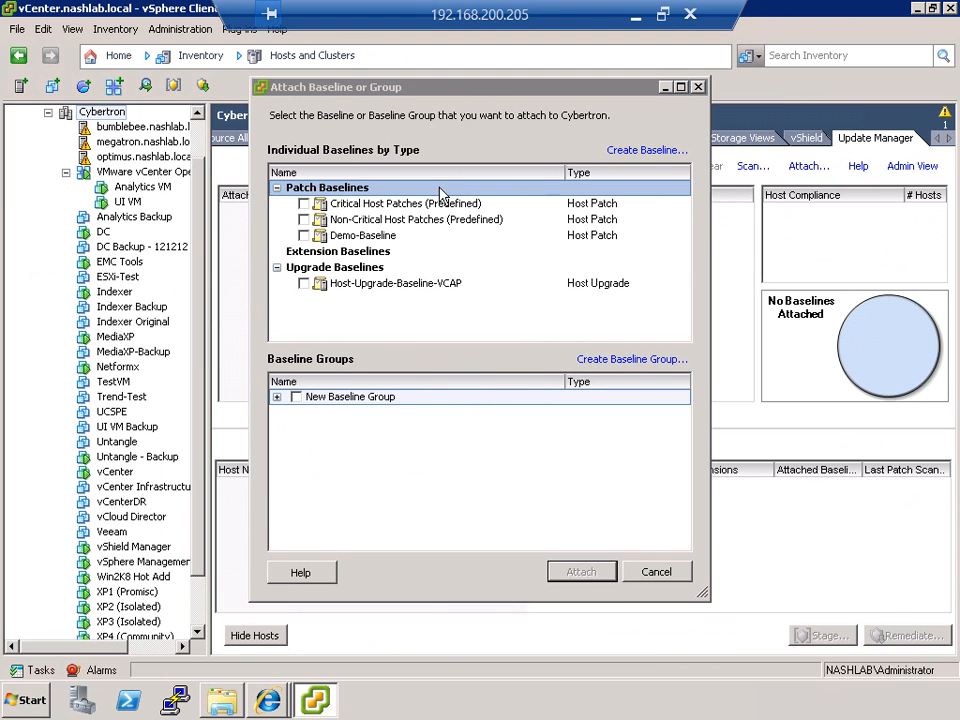
pyautogui.click(296, 397)
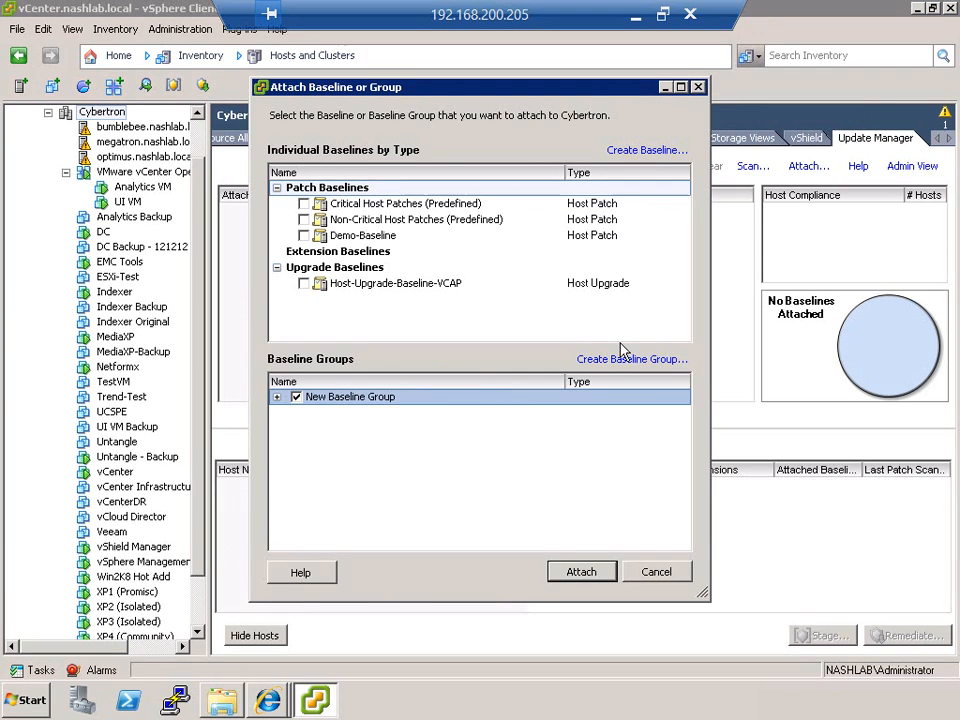
pyautogui.click(583, 572)
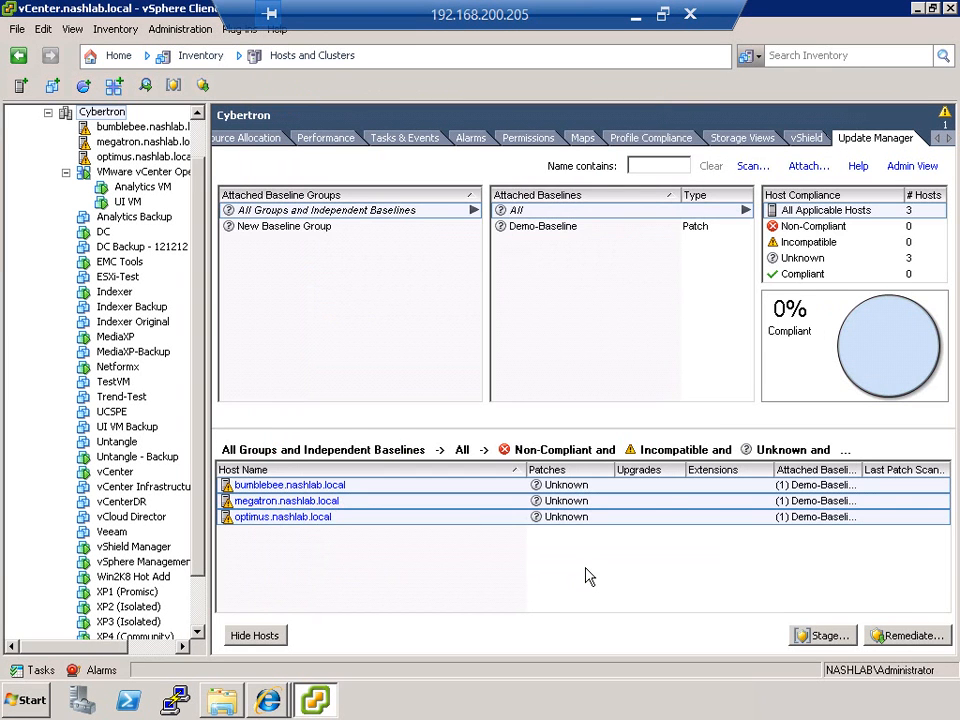
# Step: Scan the Cybertron cluster's hosts for patches and extensions only, and show the recent tasks
pyautogui.click(747, 170)
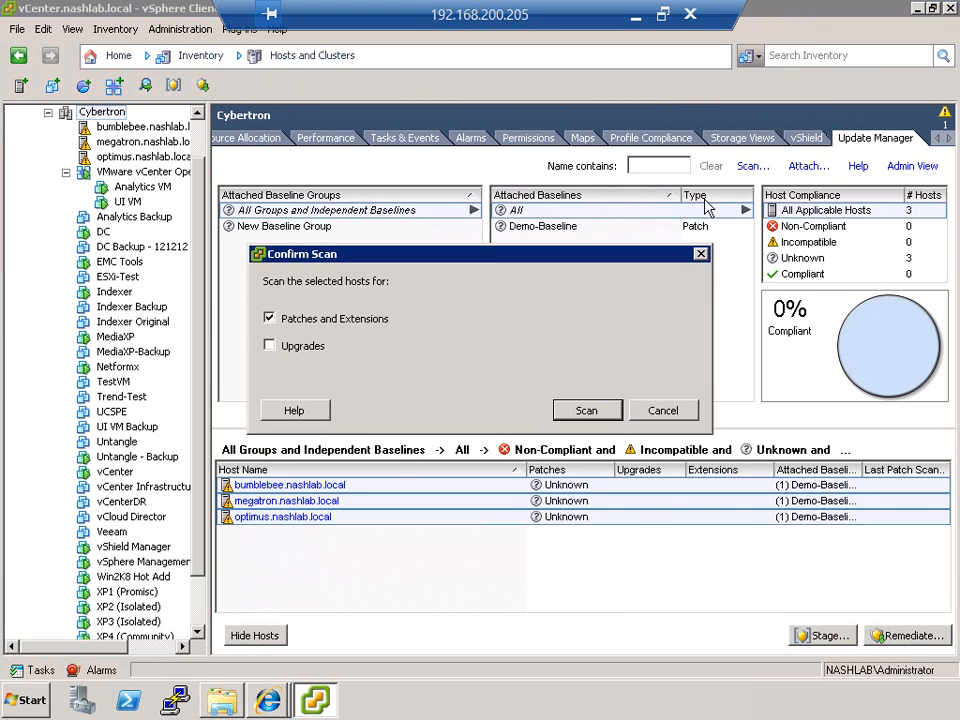
pyautogui.click(576, 410)
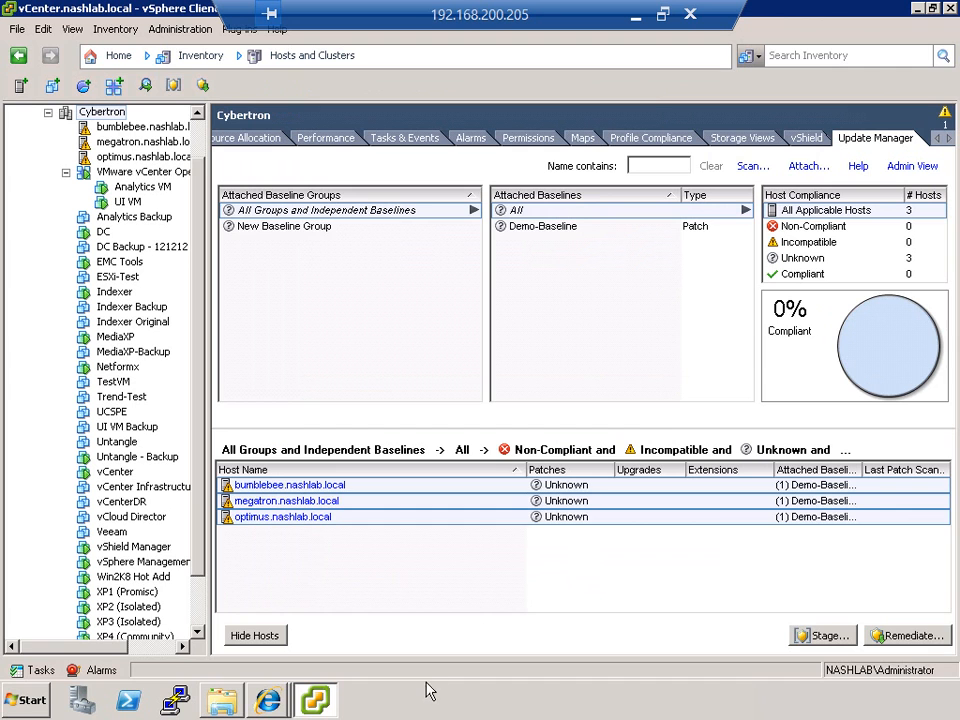
pyautogui.click(41, 670)
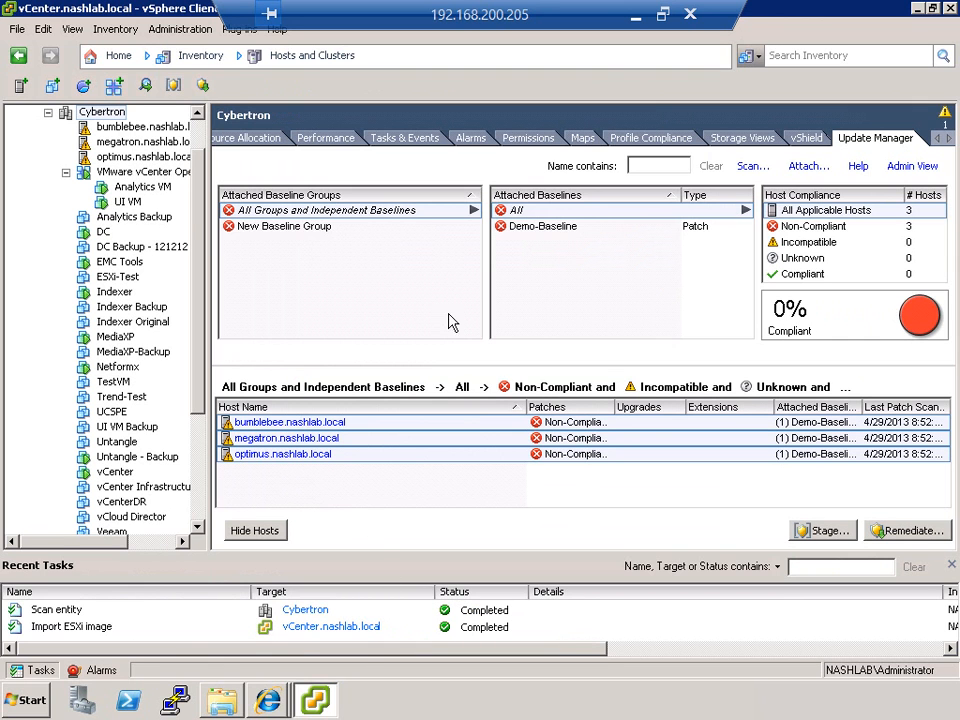
# Step: Review the patch details for Demo-Baseline on the host megatron.nashlab.local in its Update Manager view
pyautogui.click(140, 140)
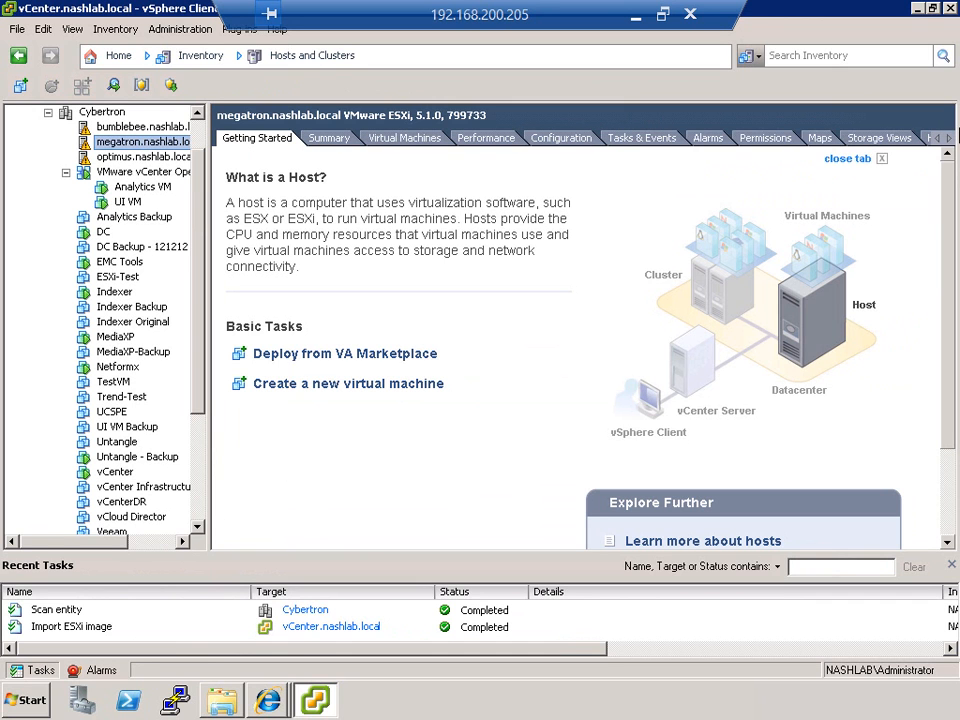
pyautogui.click(949, 140)
pyautogui.click(949, 140)
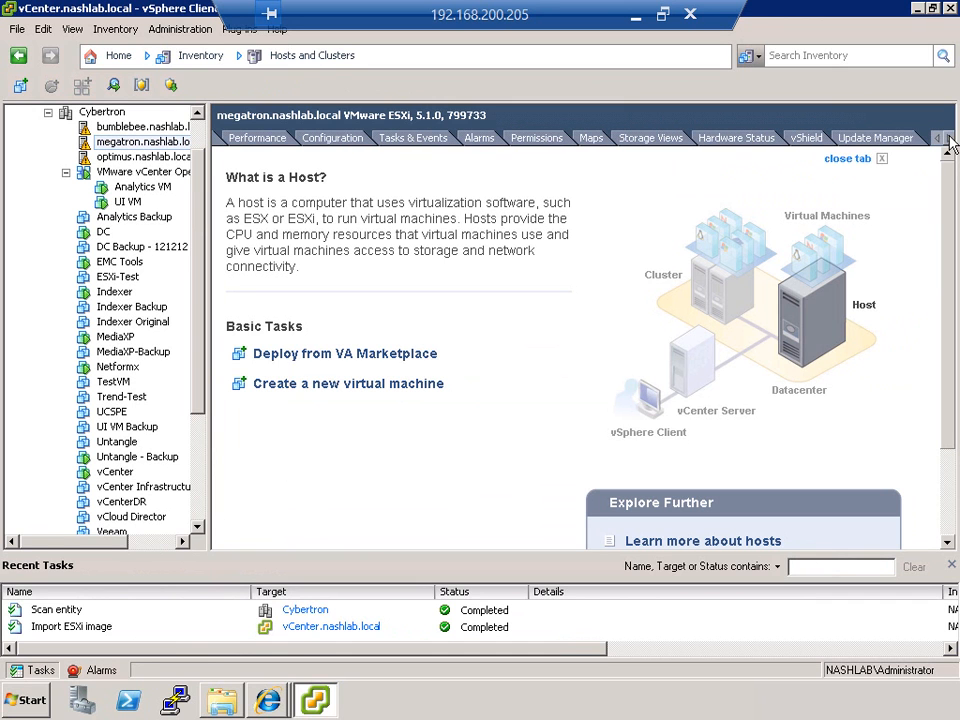
pyautogui.click(875, 137)
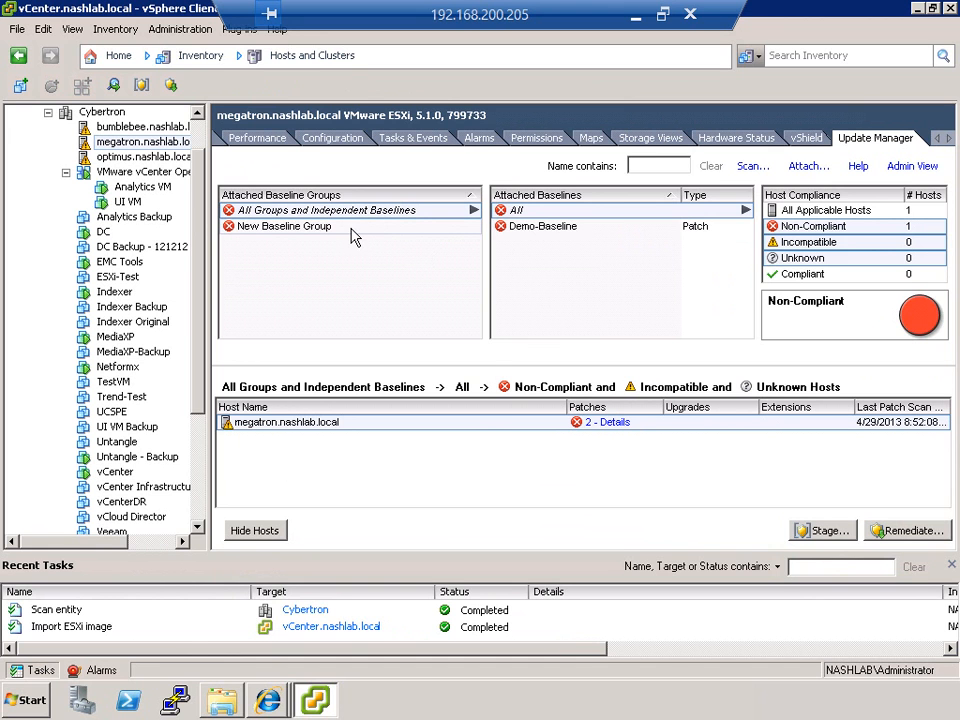
pyautogui.click(583, 229)
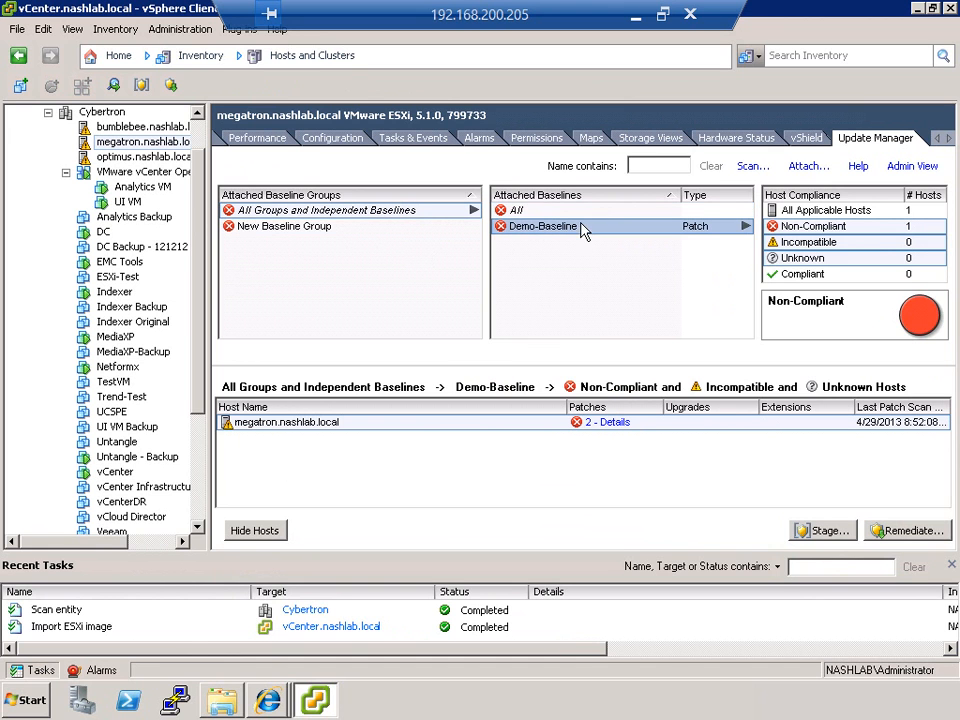
pyautogui.click(609, 423)
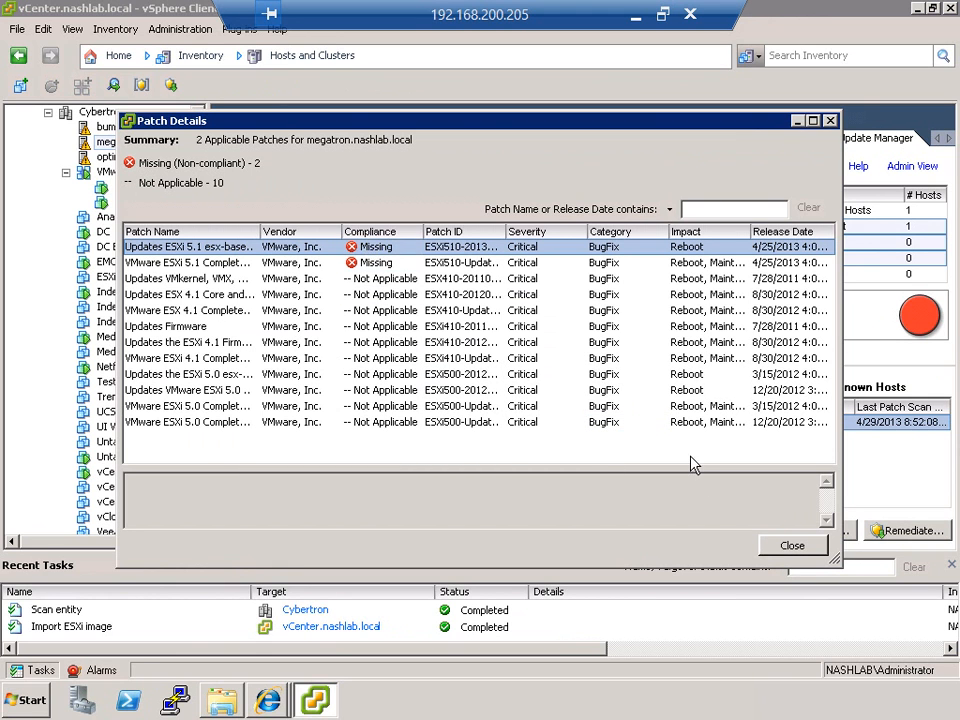
pyautogui.click(806, 548)
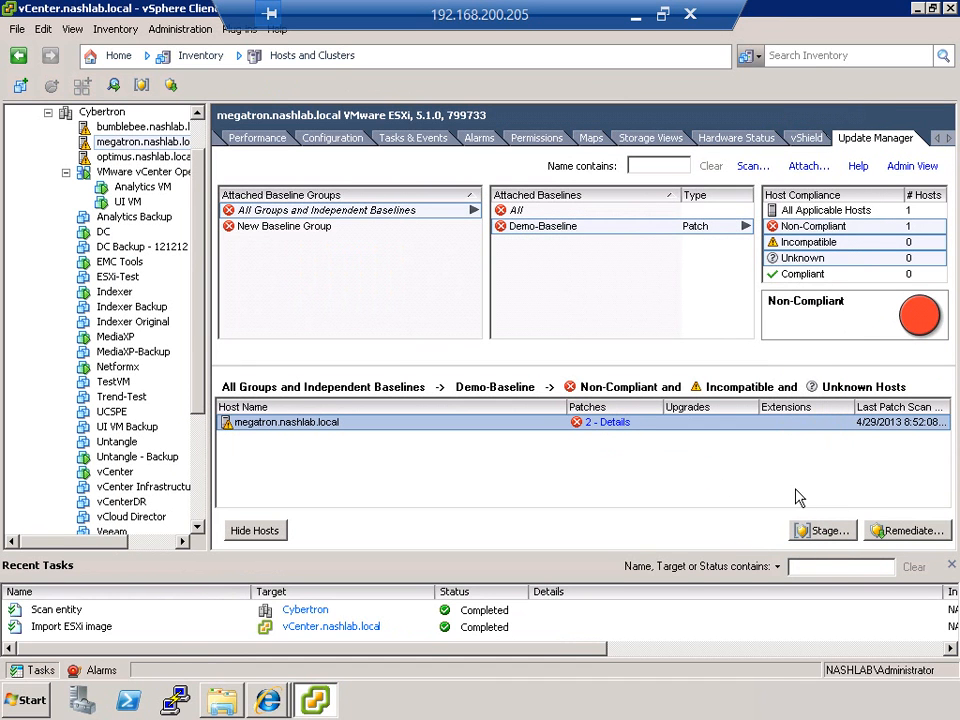
# Step: Stage the Demo-Baseline patches to megatron.nashlab.local without excluding any patches
pyautogui.click(815, 532)
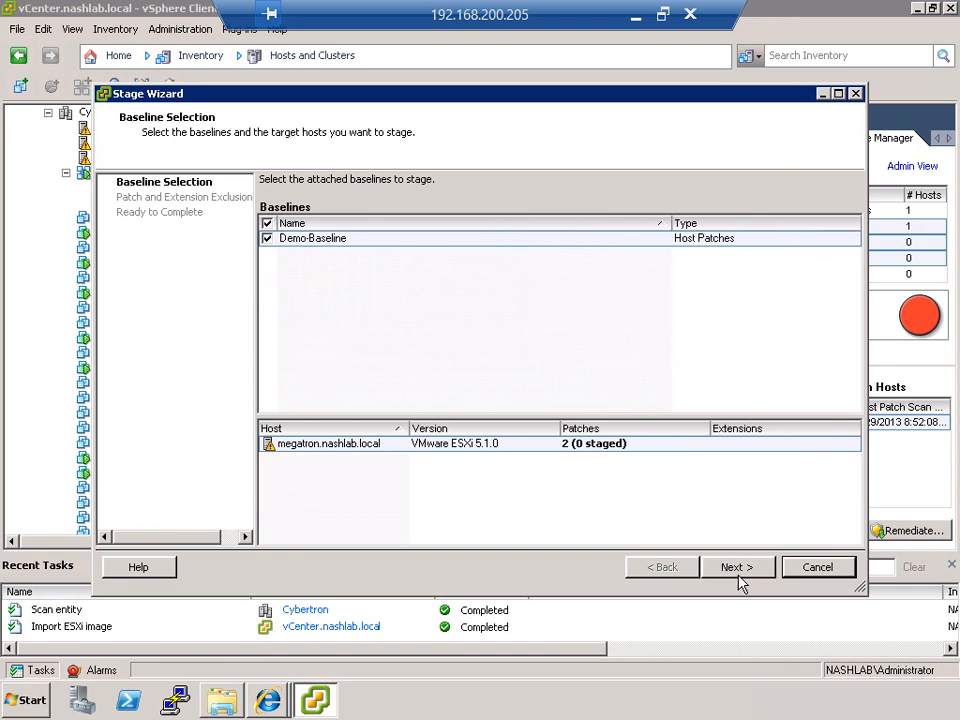
pyautogui.click(740, 576)
pyautogui.click(740, 577)
pyautogui.click(740, 577)
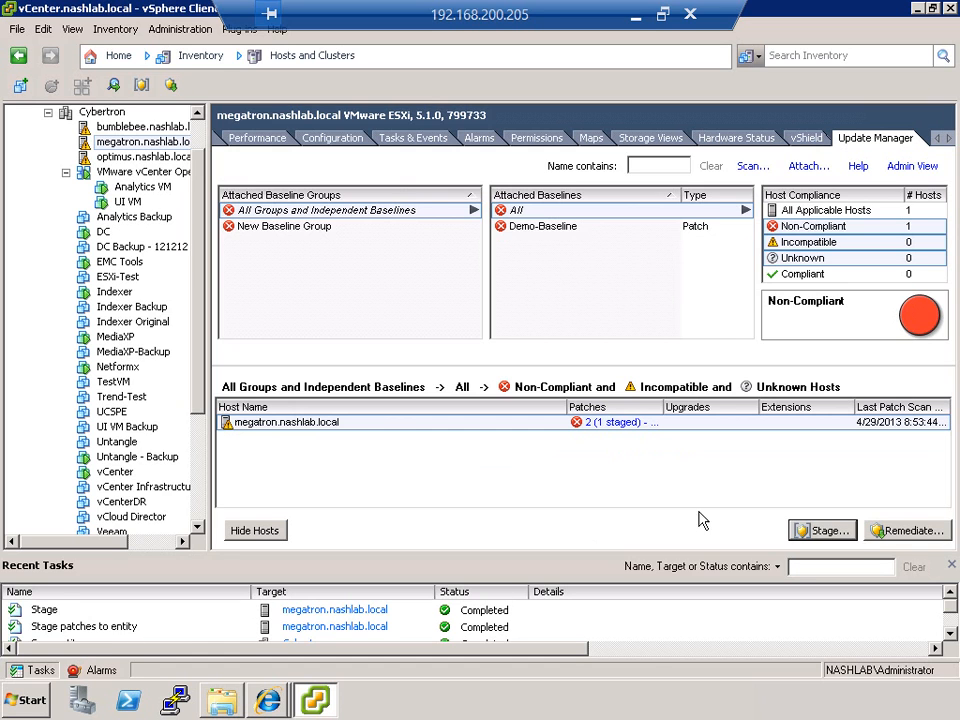
# Step: Try to remediate megatron.nashlab.local immediately against Demo-Baseline with default host and cluster options, and check the task's status
pyautogui.click(903, 530)
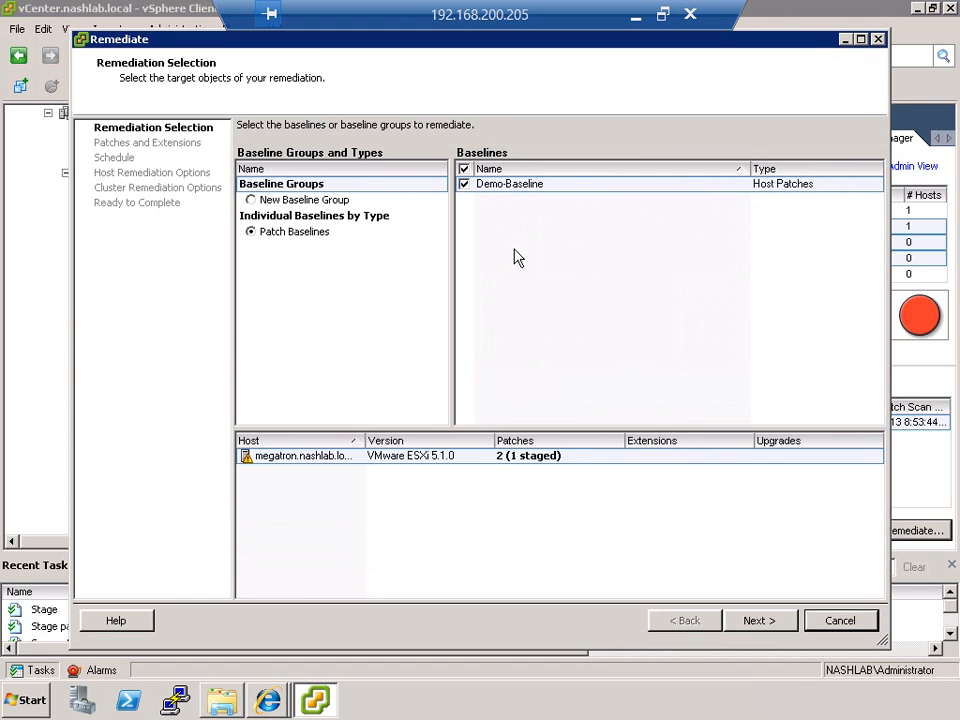
pyautogui.click(750, 621)
pyautogui.click(745, 622)
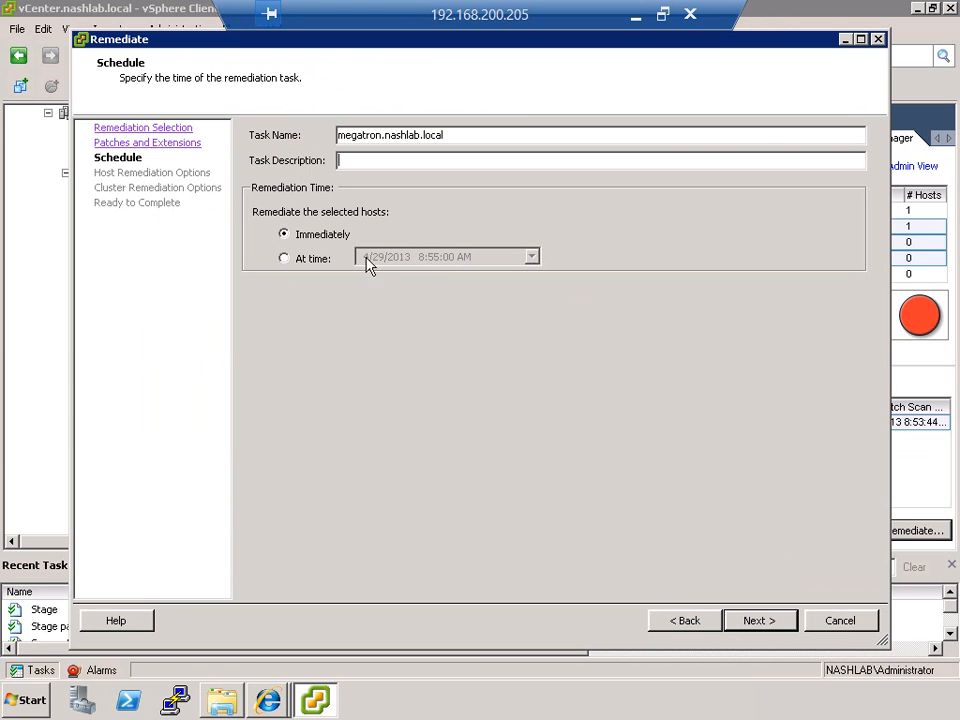
pyautogui.click(756, 620)
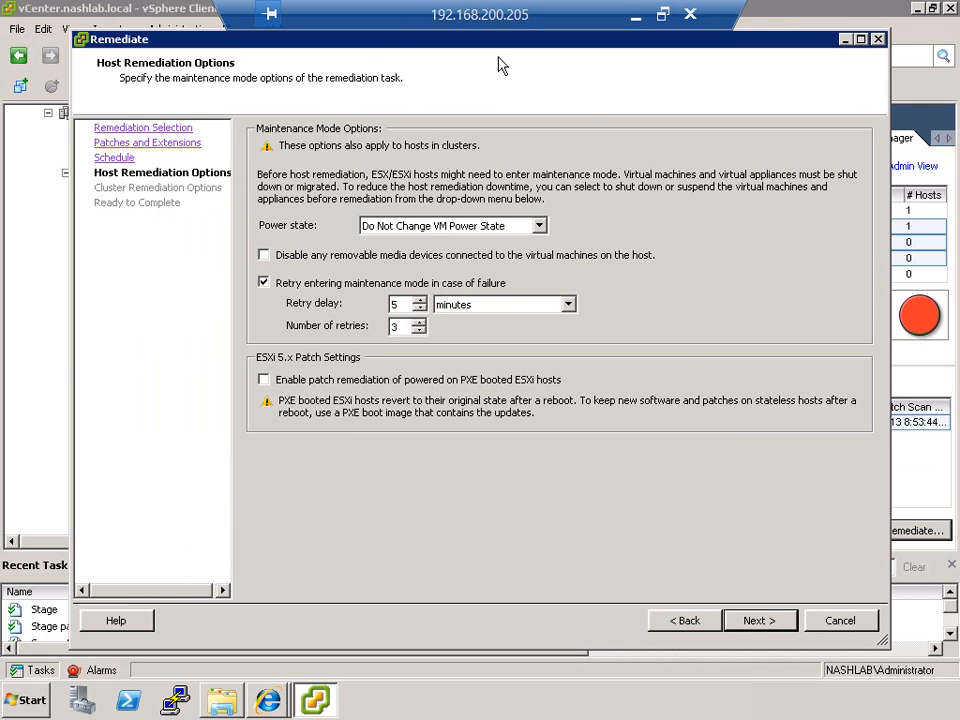
pyautogui.click(756, 628)
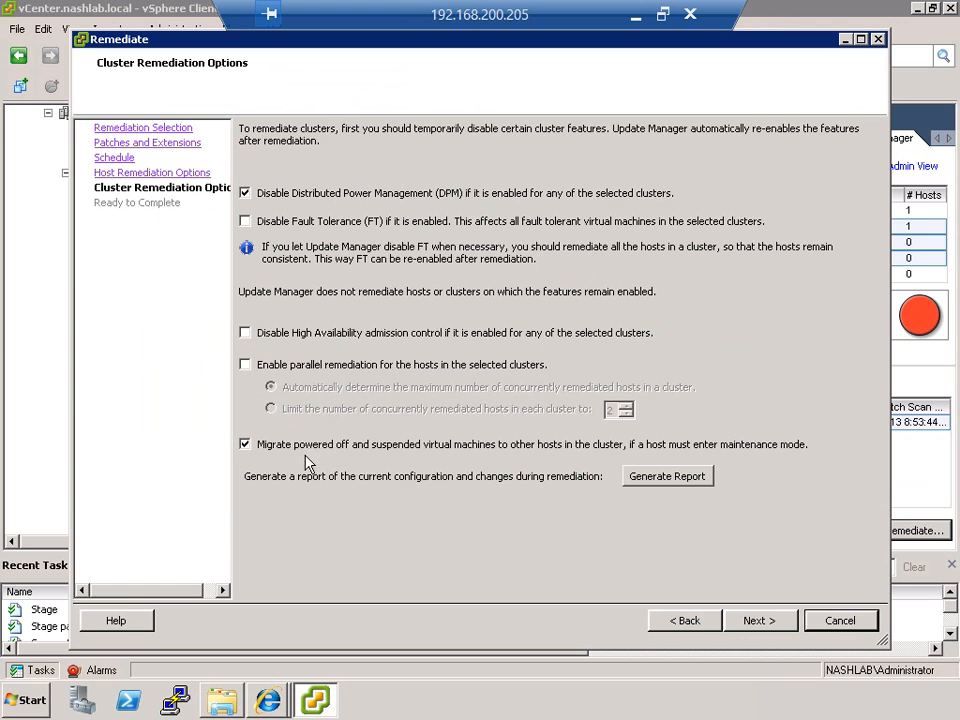
pyautogui.click(760, 621)
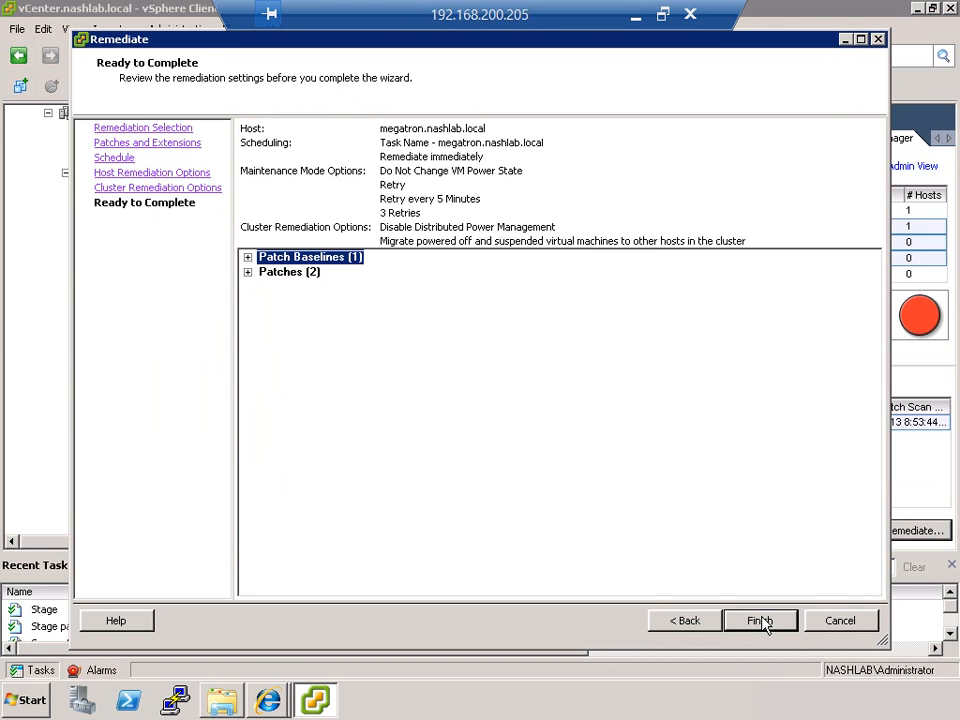
pyautogui.click(760, 621)
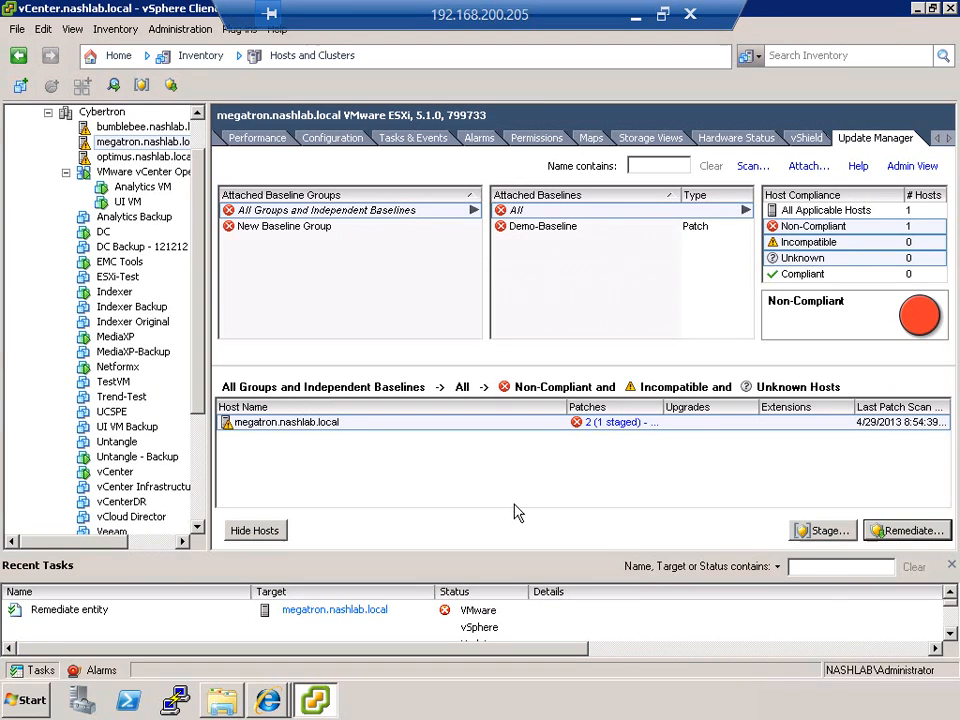
pyautogui.click(478, 617)
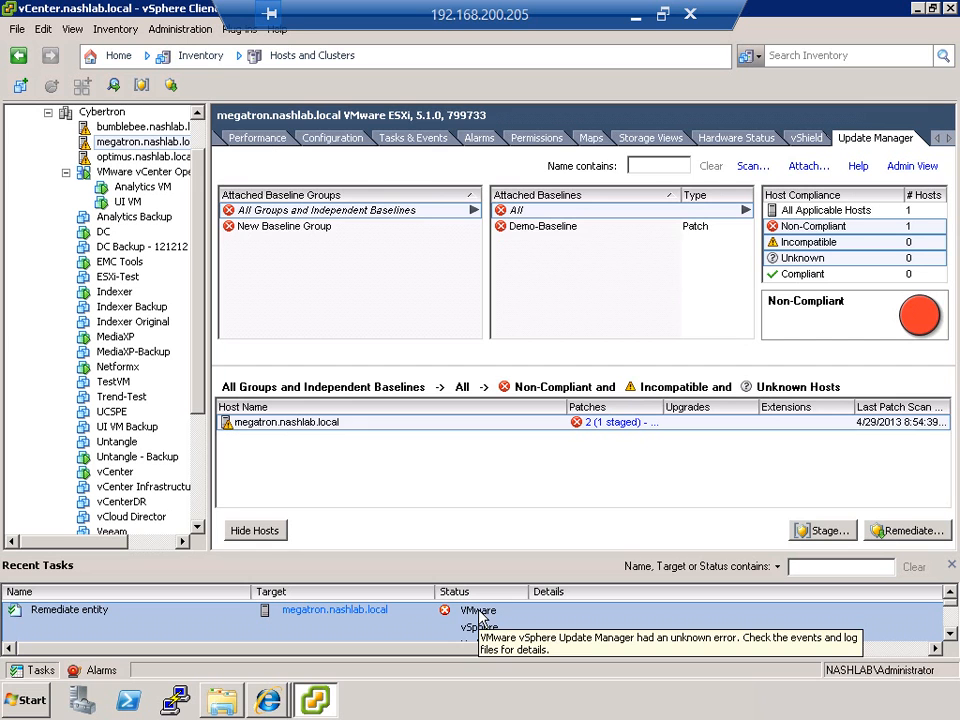
# Step: Stage the Demo-Baseline patches to the host bumblebee.nashlab.local without excluding any patches
pyautogui.click(160, 129)
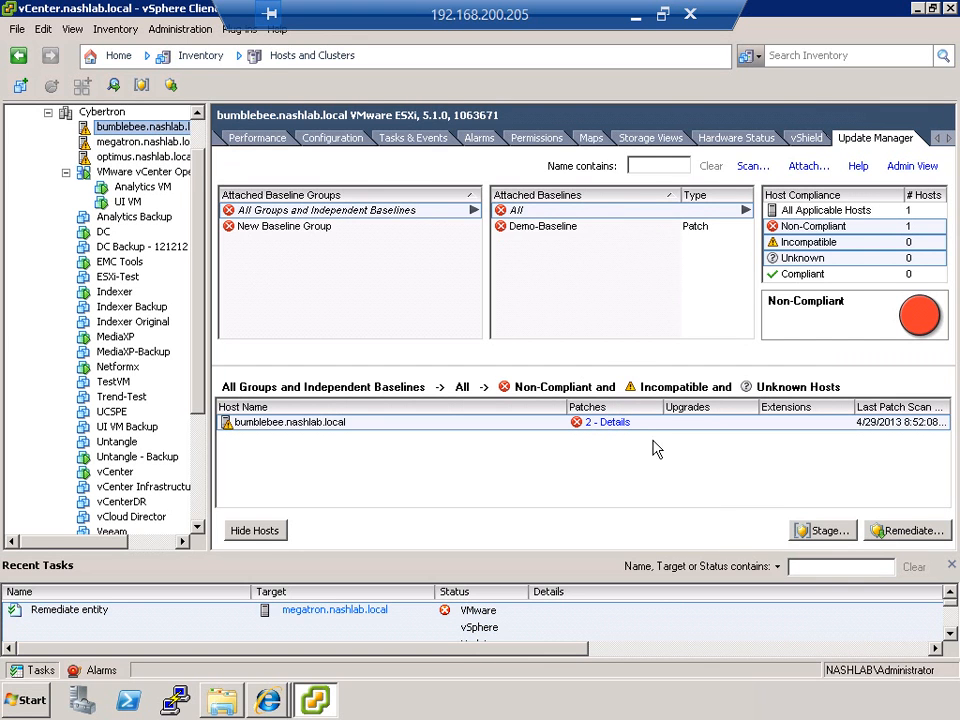
pyautogui.click(820, 531)
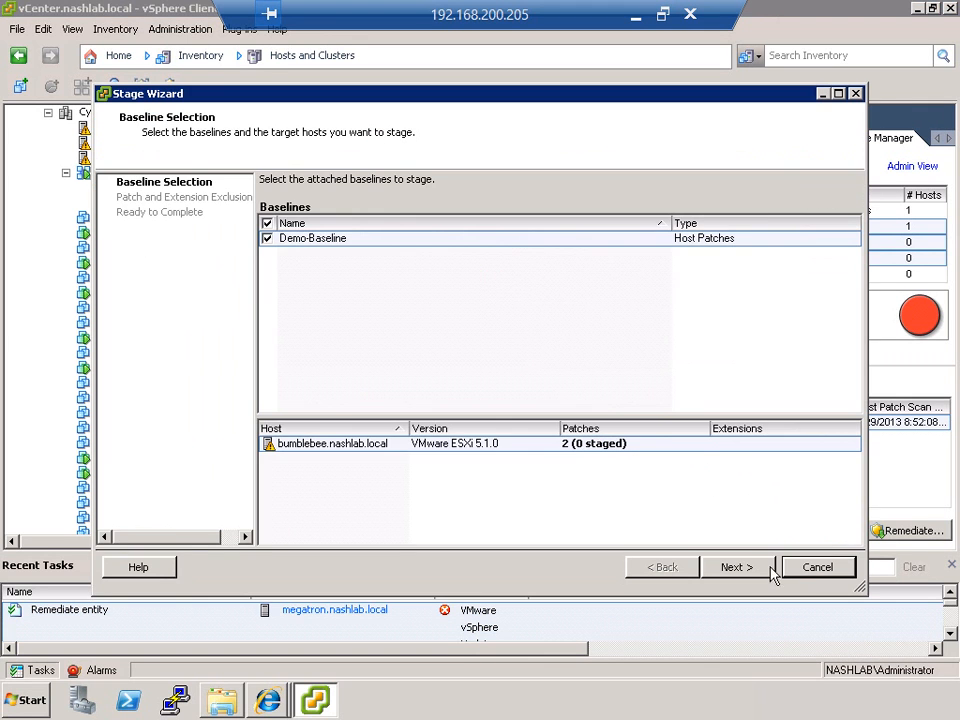
pyautogui.click(812, 568)
pyautogui.click(562, 230)
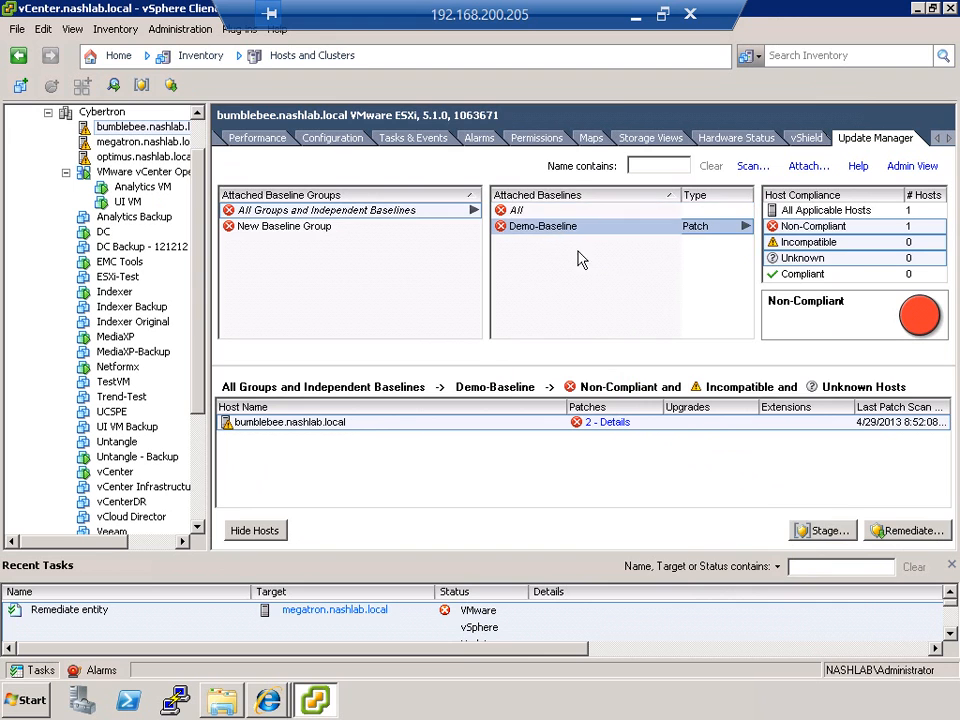
pyautogui.click(812, 535)
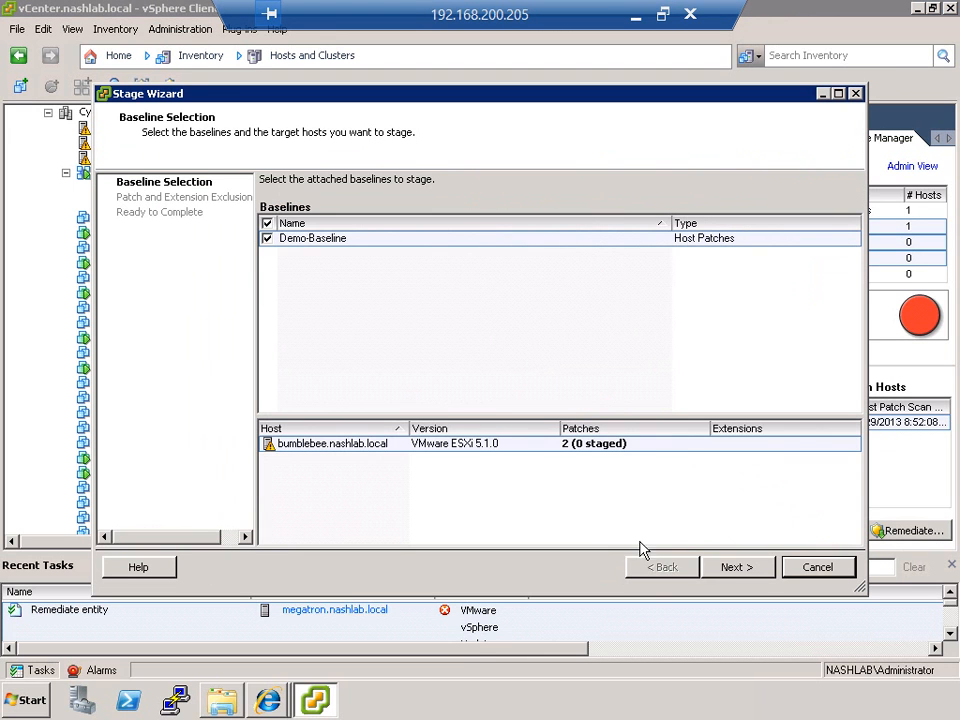
pyautogui.click(753, 572)
pyautogui.click(740, 570)
pyautogui.click(745, 572)
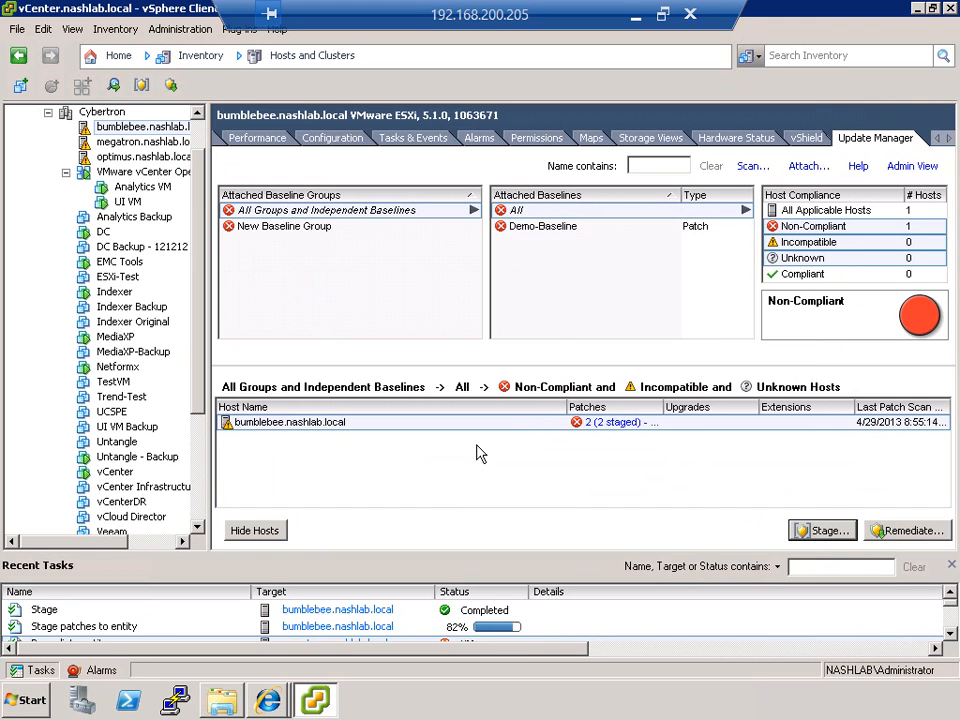
# Step: Remediate bumblebee.nashlab.local immediately against Demo-Baseline, keeping the default maintenance mode and cluster remediation options
pyautogui.click(908, 531)
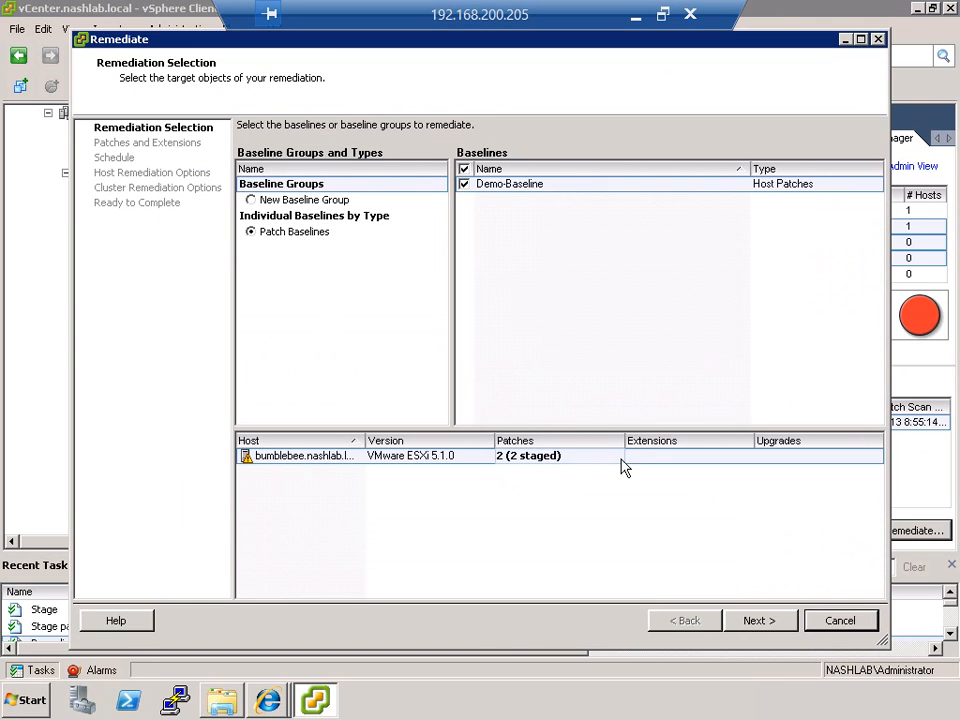
pyautogui.click(759, 634)
pyautogui.click(759, 621)
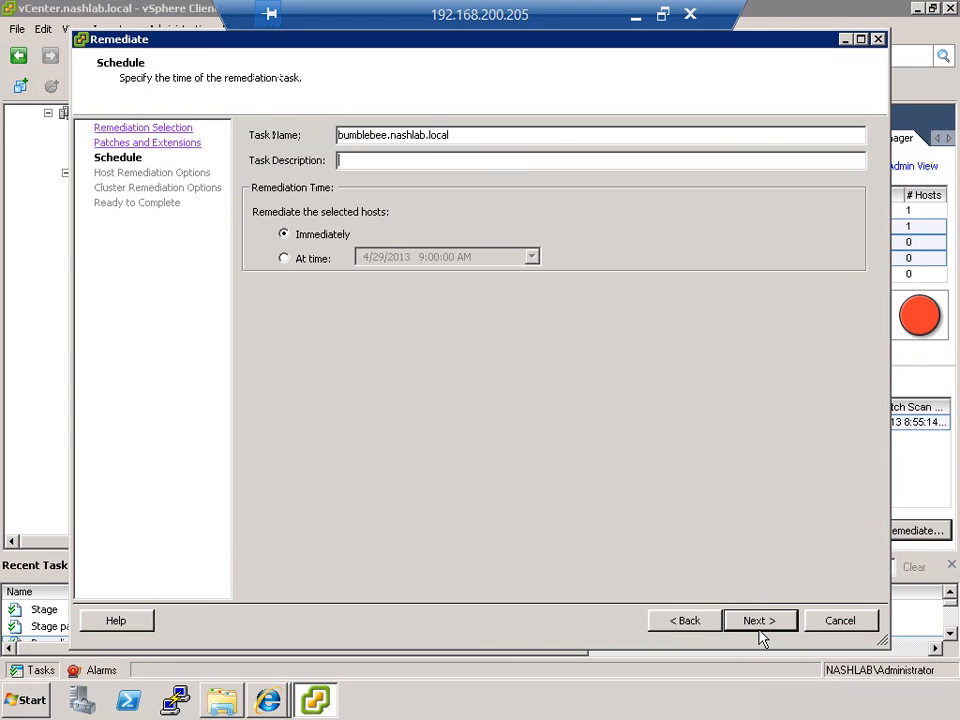
pyautogui.click(759, 621)
pyautogui.click(759, 628)
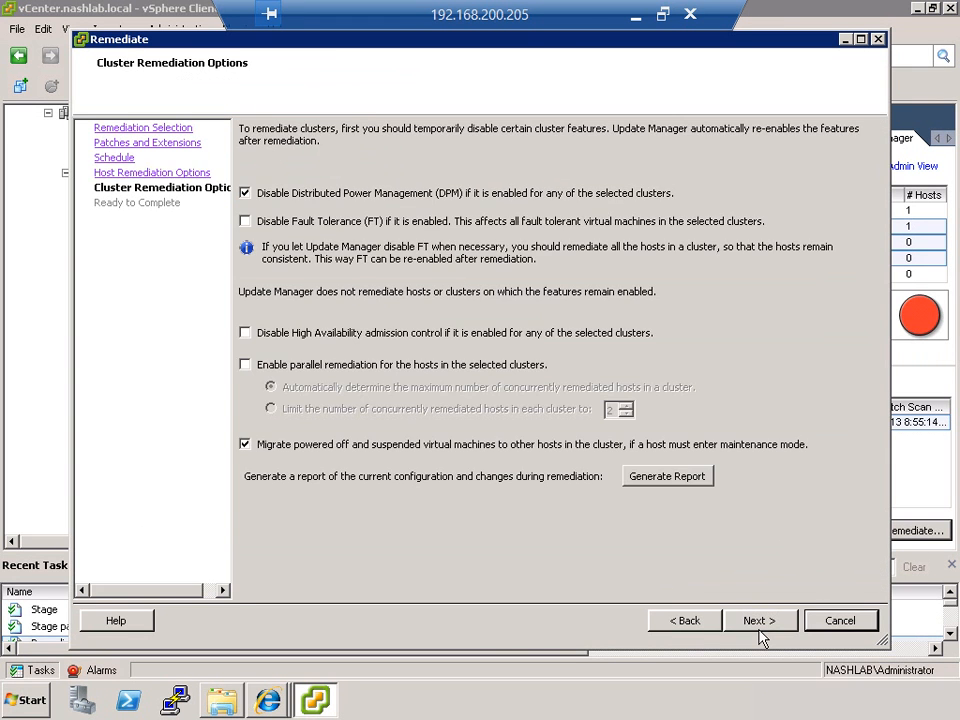
pyautogui.click(759, 628)
pyautogui.click(759, 628)
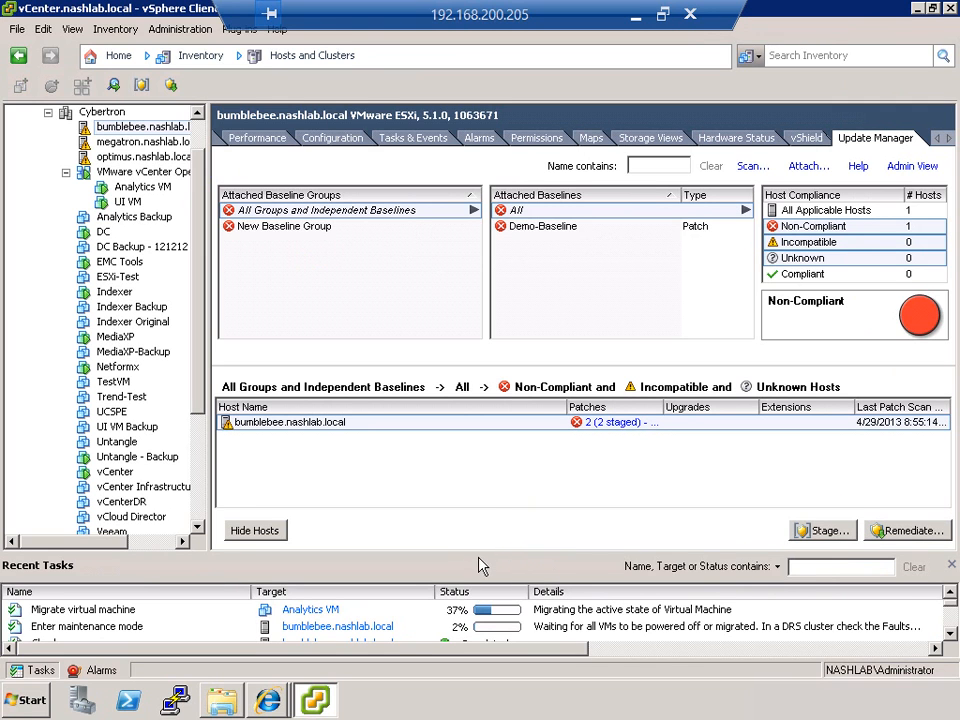
# Step: Enlarge the recent tasks list to follow the remediation, and show the Cybertron cluster's compliance
pyautogui.moveTo(480, 554); pyautogui.dragTo(510, 442)
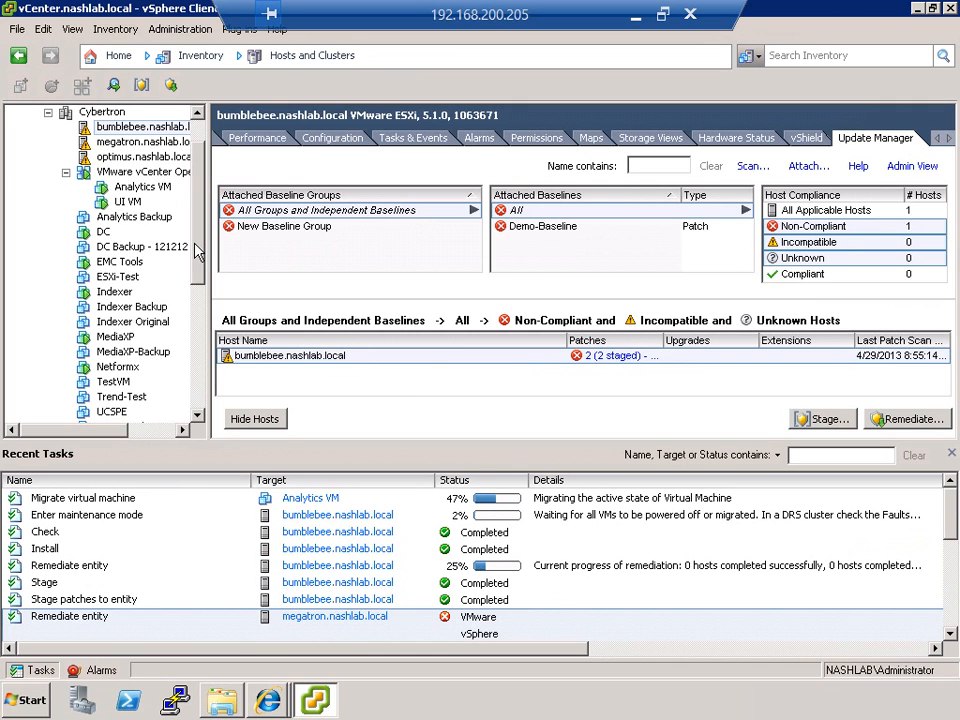
pyautogui.scroll(1, 197, 217)
pyautogui.click(100, 157)
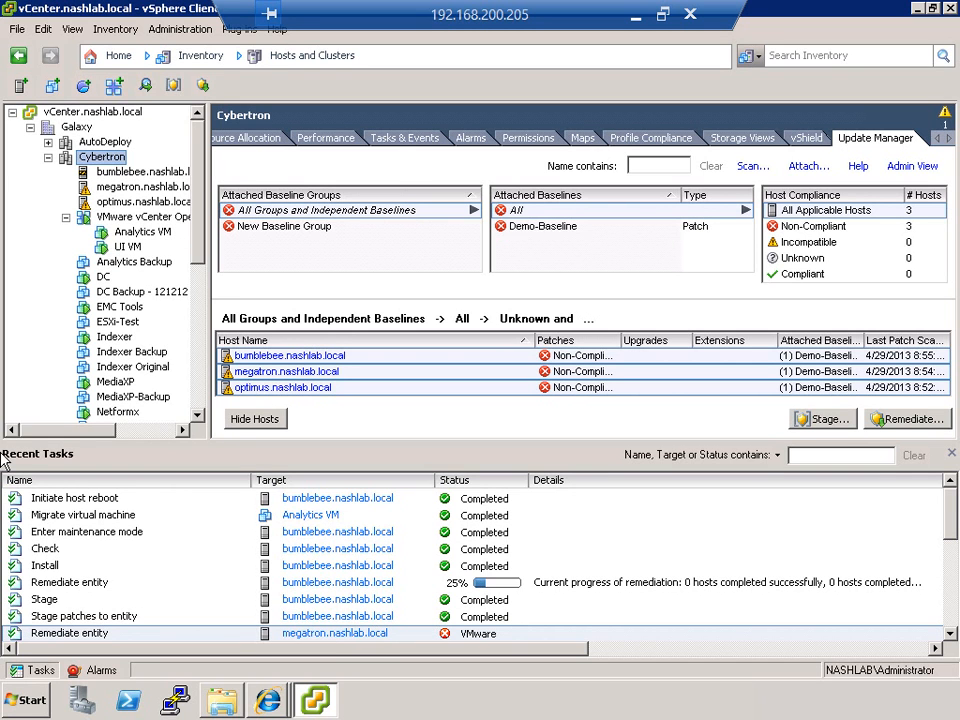
# Step: Check the Management Network VMkernel port in megatron.nashlab.local's networking configuration, and return to bumblebee.nashlab.local's compliance view
pyautogui.click(135, 186)
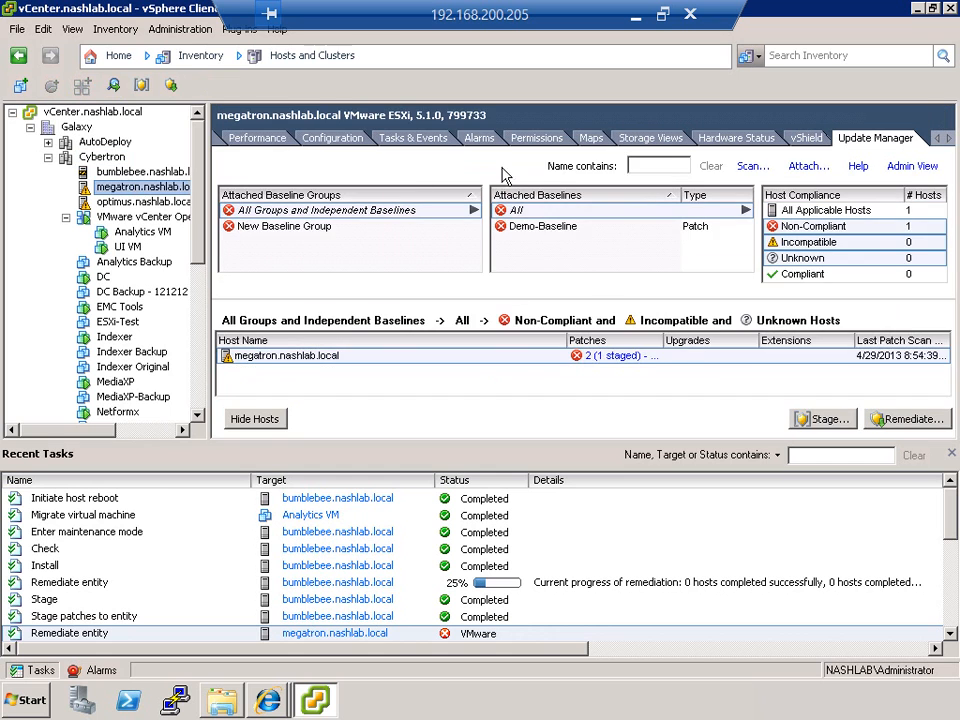
pyautogui.click(334, 139)
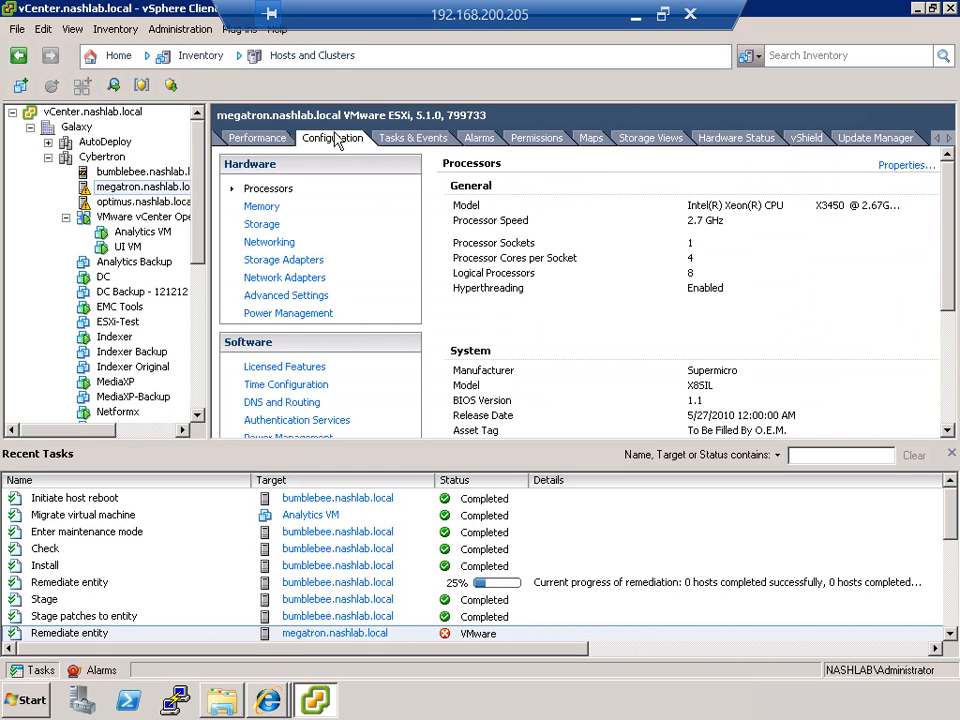
pyautogui.click(274, 243)
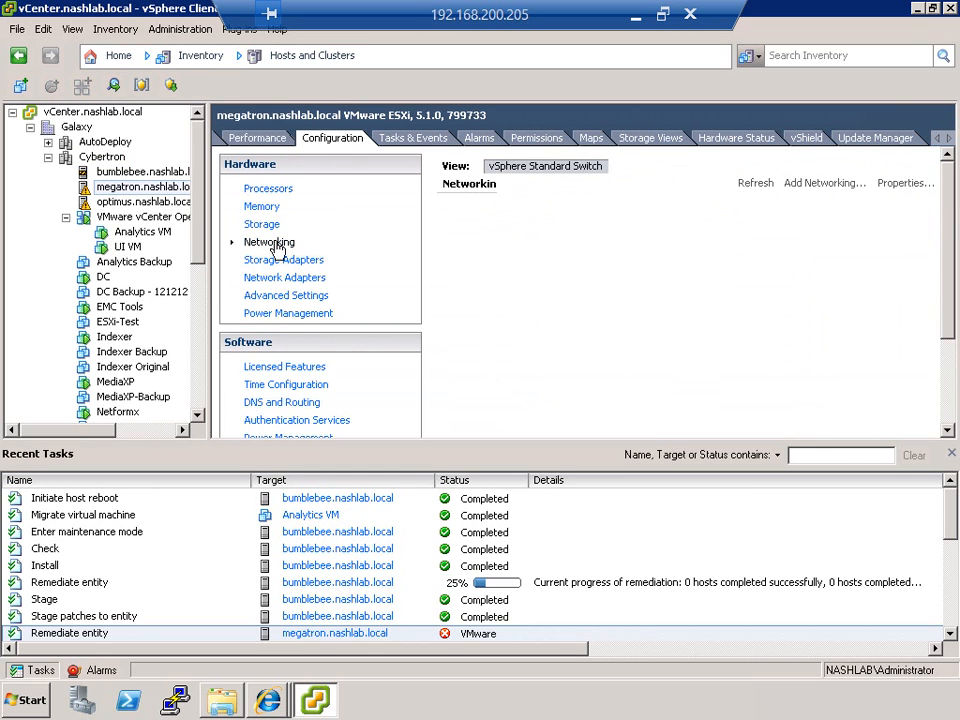
pyautogui.click(934, 362)
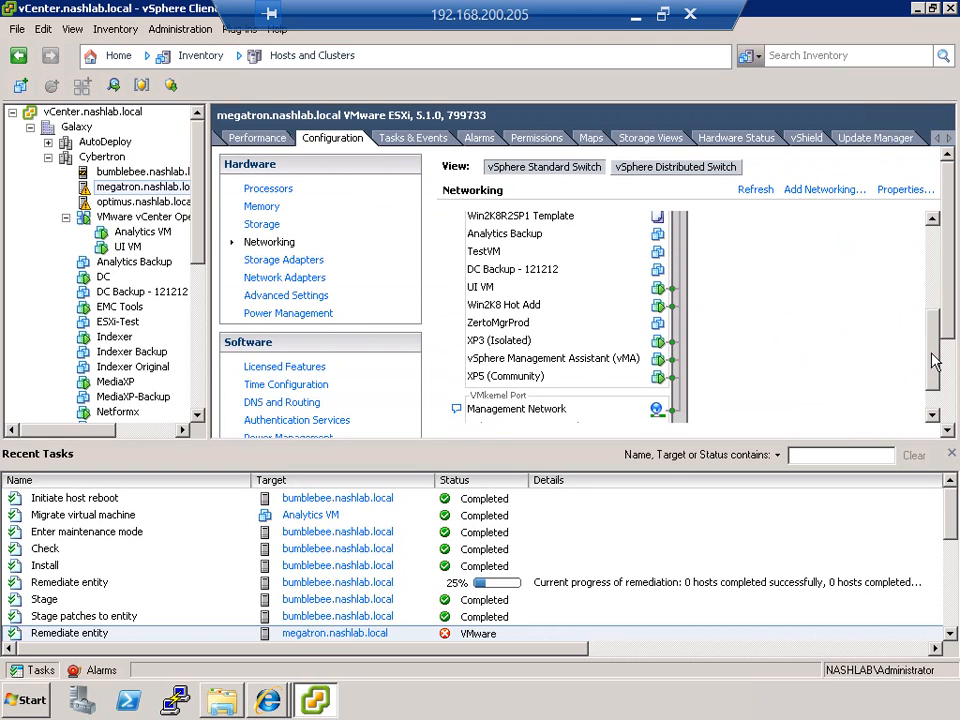
pyautogui.moveTo(934, 362); pyautogui.dragTo(934, 399)
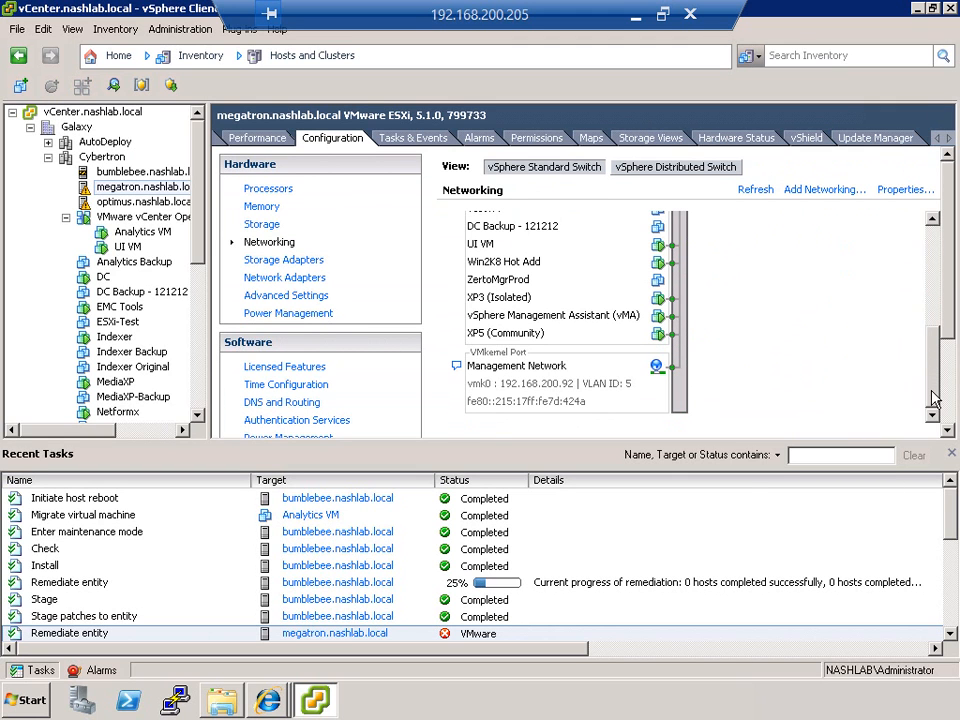
pyautogui.click(143, 172)
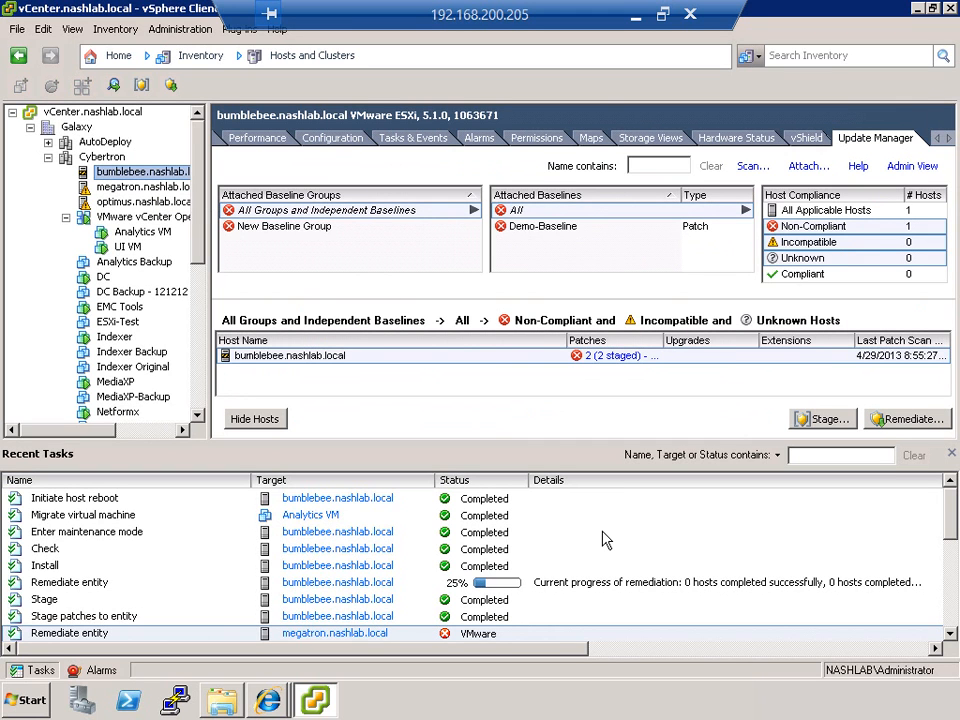
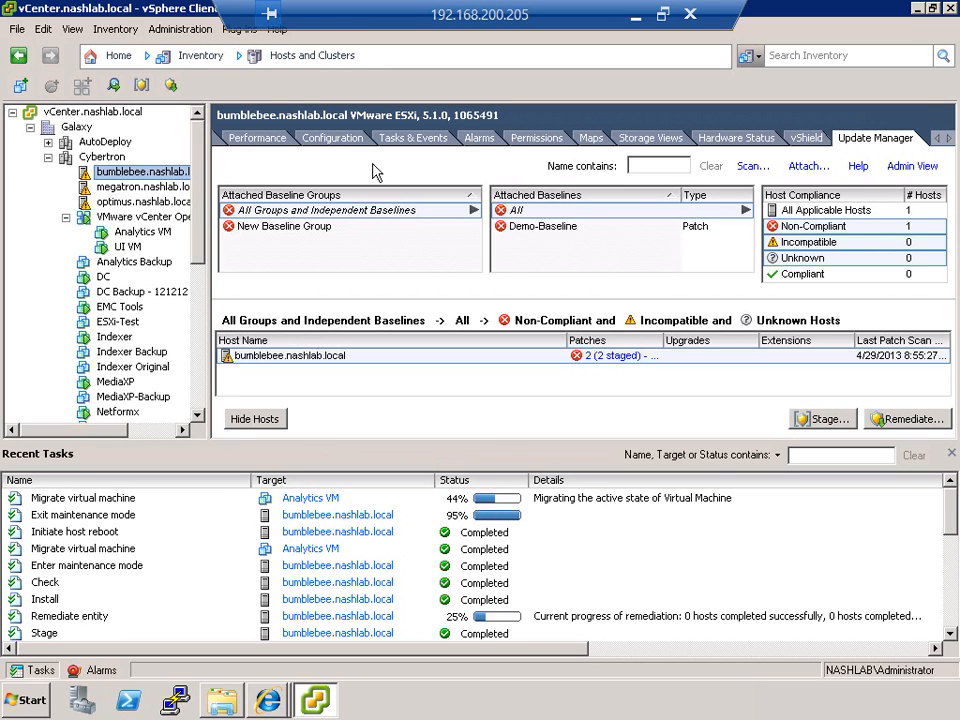
# Step: Check bumblebee.nashlab.local's virtual machines, and compare its ESXi build with those of megatron.nashlab.local and optimus.nashlab.local
pyautogui.click(935, 139)
pyautogui.click(932, 139)
pyautogui.click(418, 139)
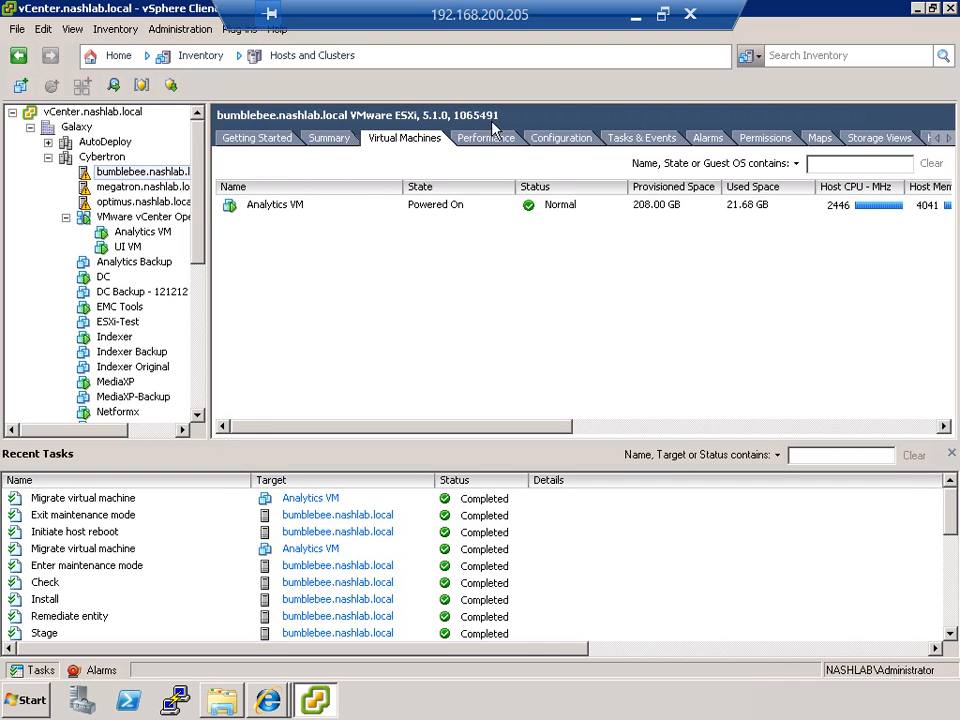
pyautogui.click(135, 186)
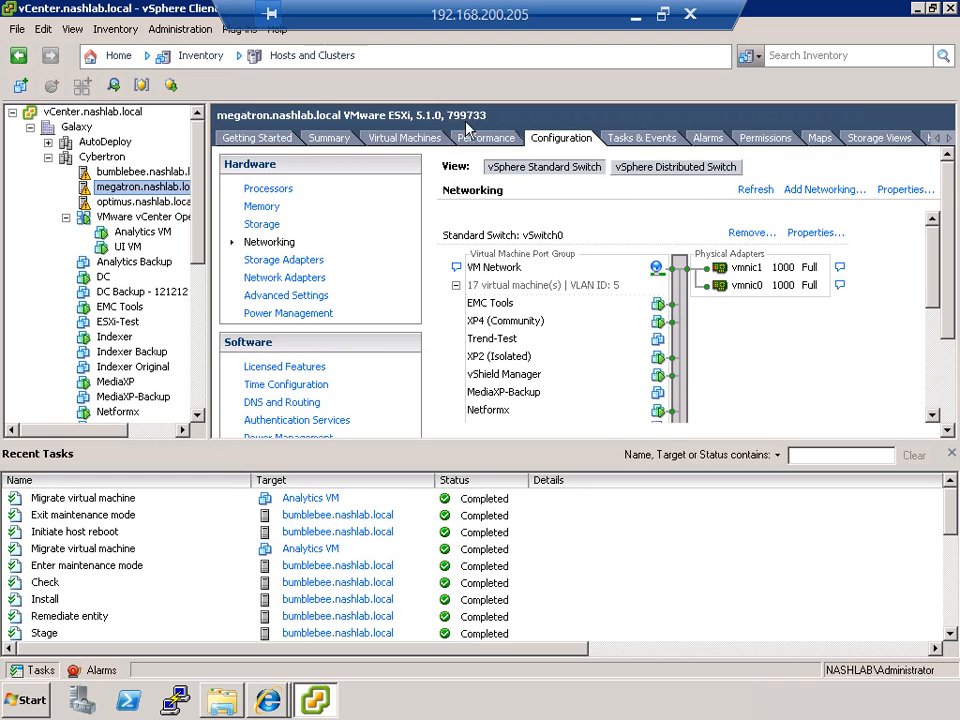
pyautogui.click(143, 174)
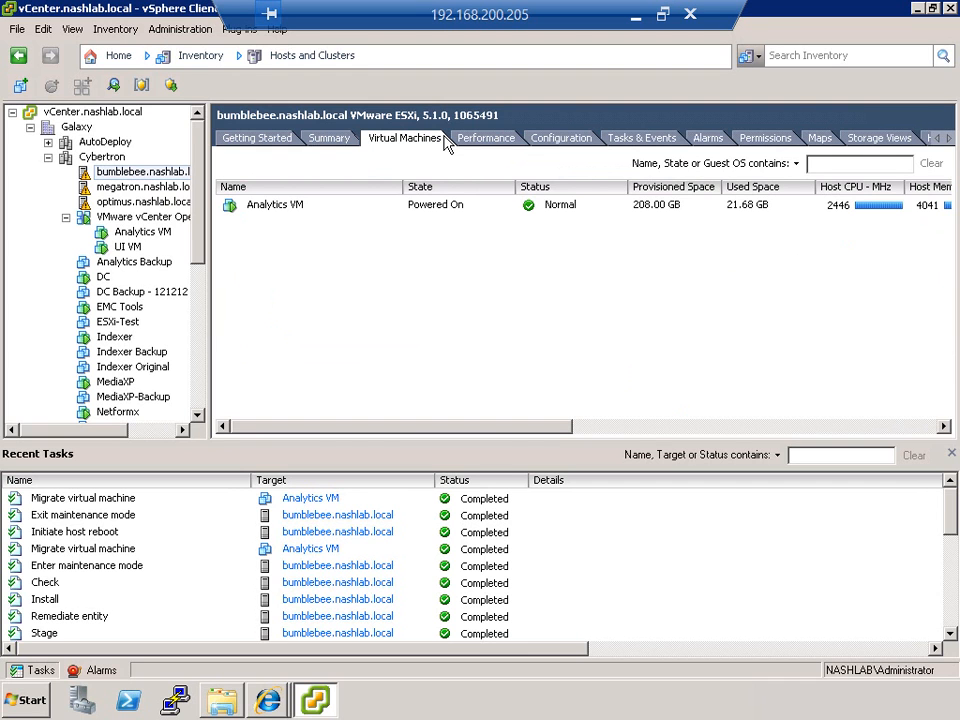
pyautogui.click(157, 202)
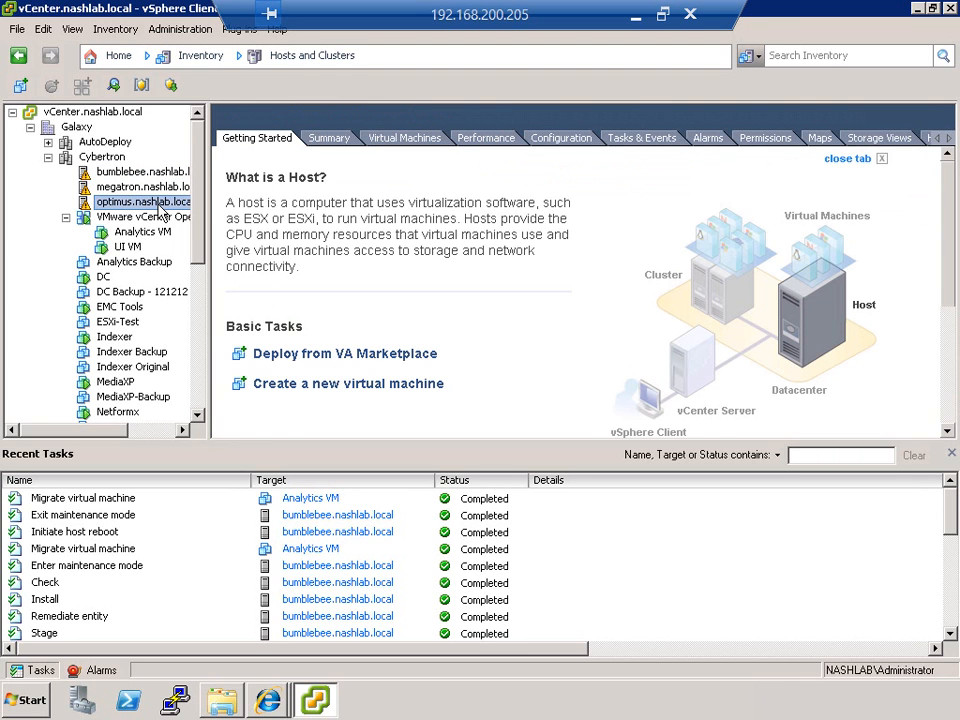
pyautogui.click(124, 172)
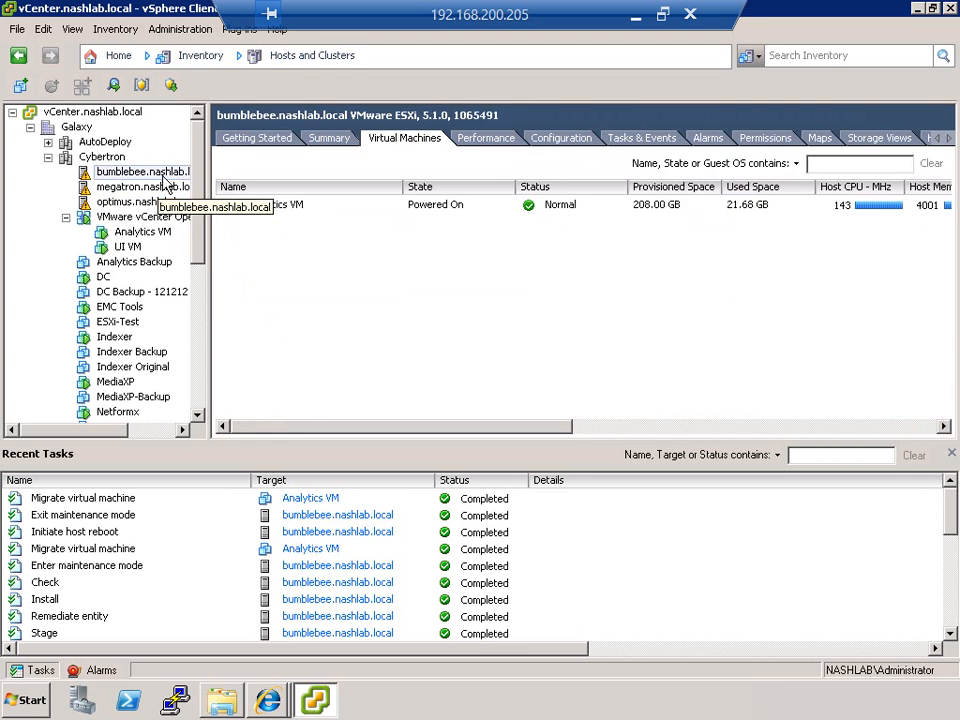
# Step: Review Update Manager's vApp settings, imported ESXi images and host baselines in its administration view, and return to bumblebee.nashlab.local's compliance view
pyautogui.click(108, 58)
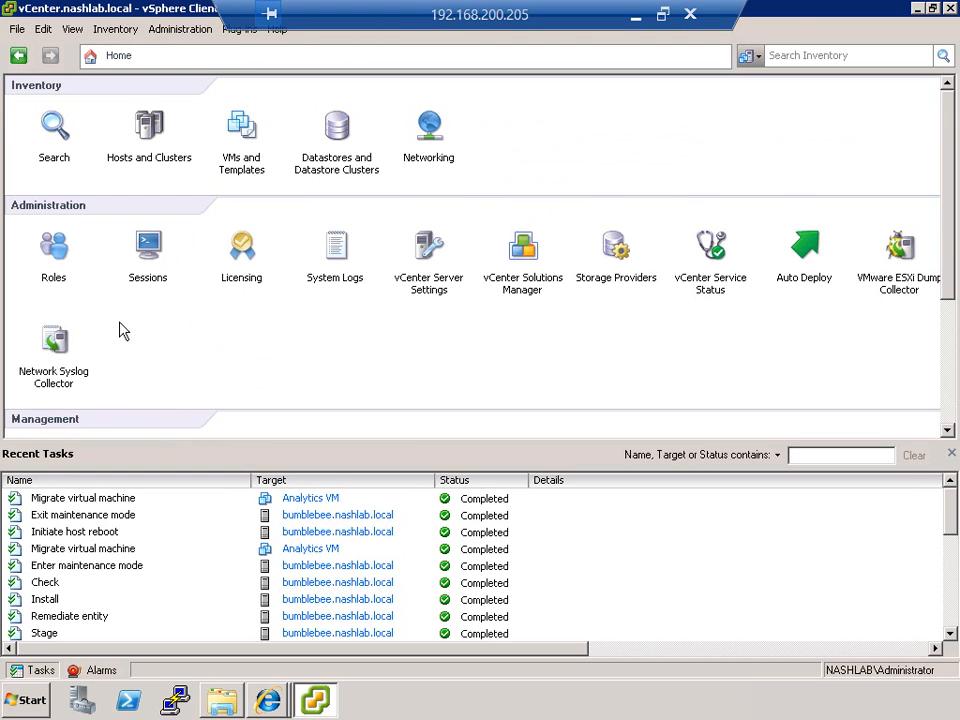
pyautogui.scroll(-3, 178, 273)
pyautogui.click(241, 372)
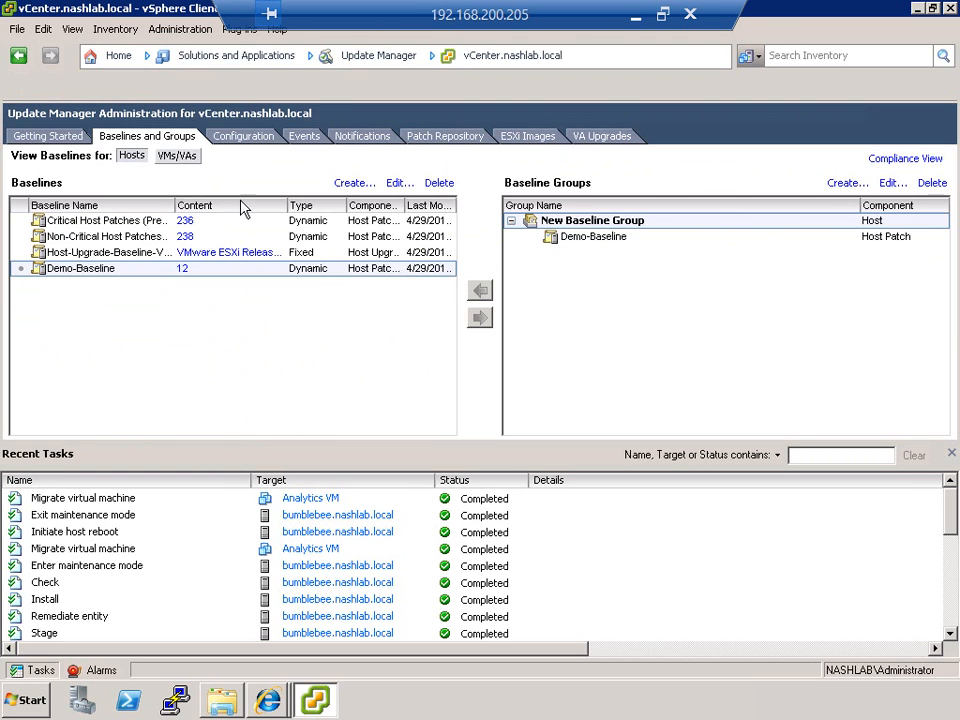
pyautogui.click(243, 138)
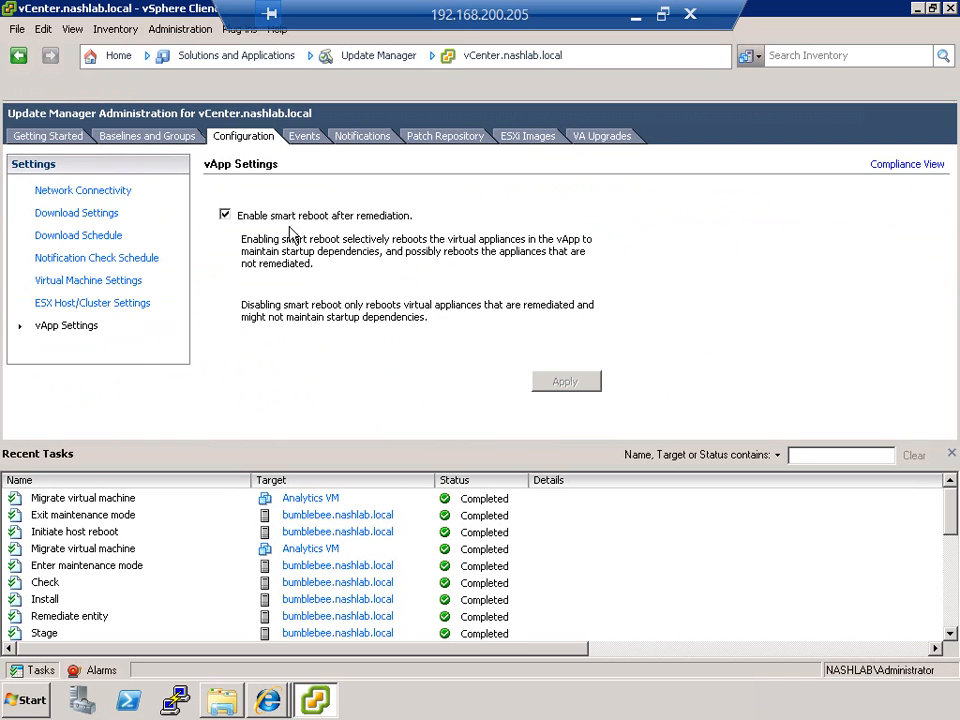
pyautogui.click(527, 136)
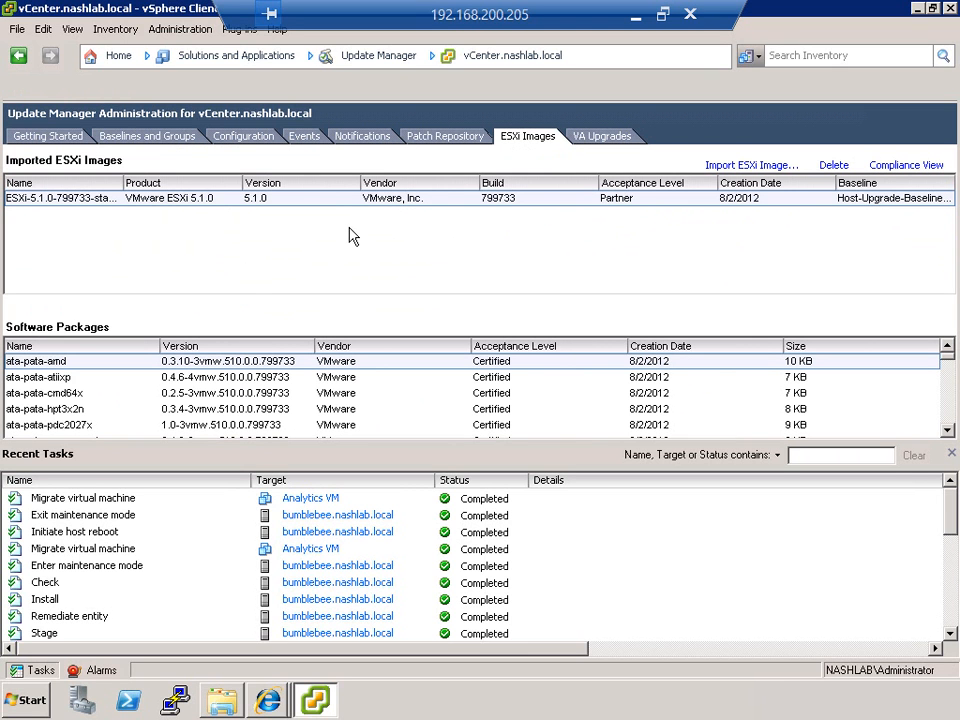
pyautogui.click(150, 137)
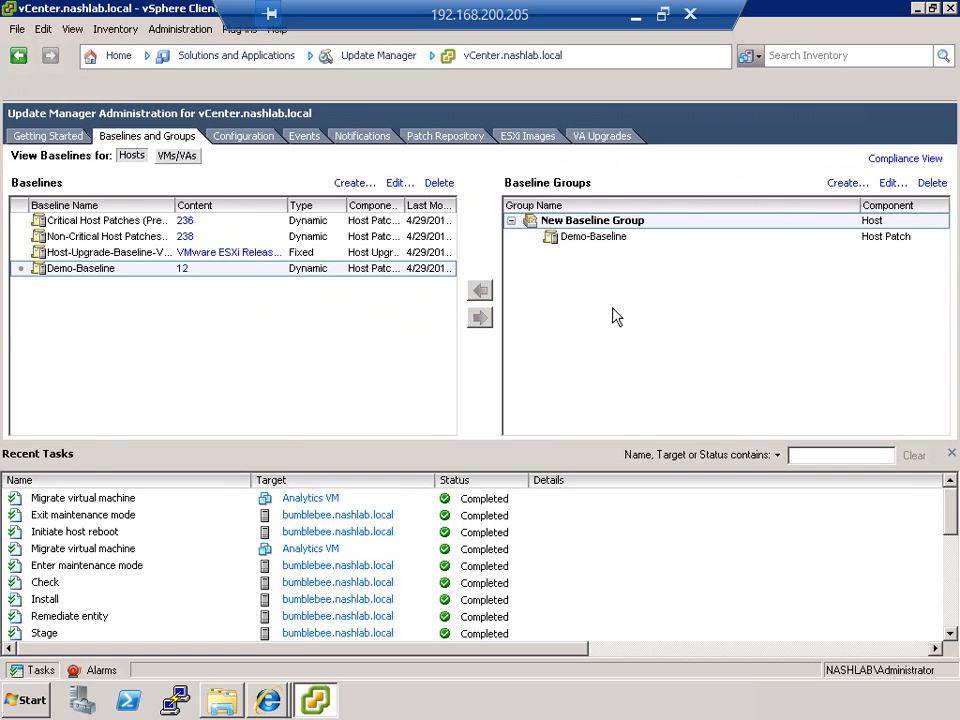
pyautogui.click(918, 160)
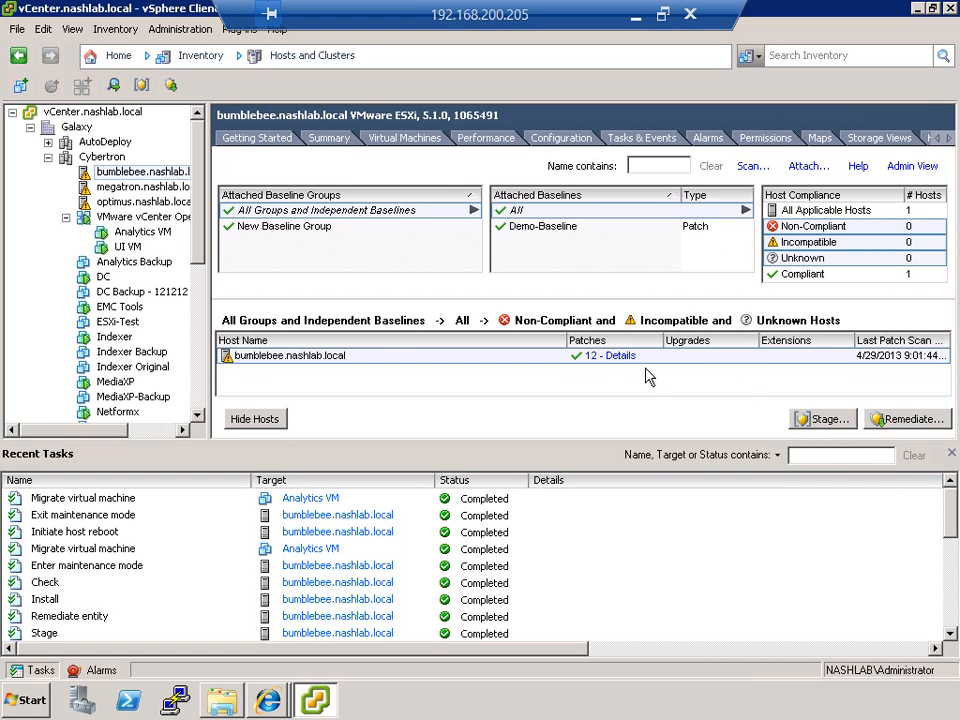
# Step: Look up the IP address of the Win2K8 Hot Add virtual machine in its summary
pyautogui.click(201, 342)
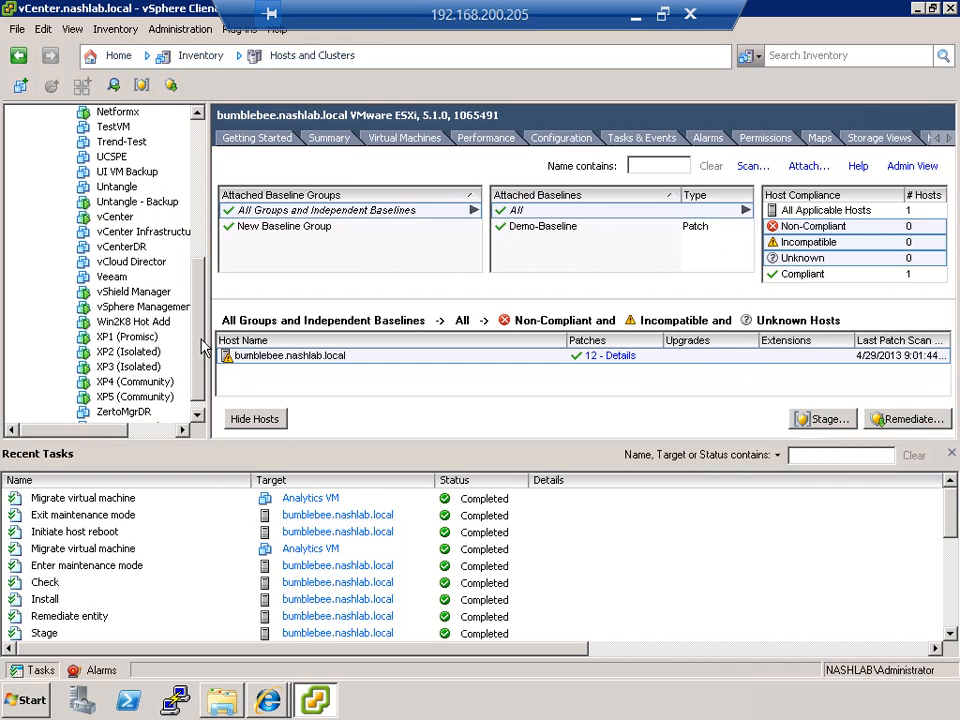
pyautogui.click(128, 323)
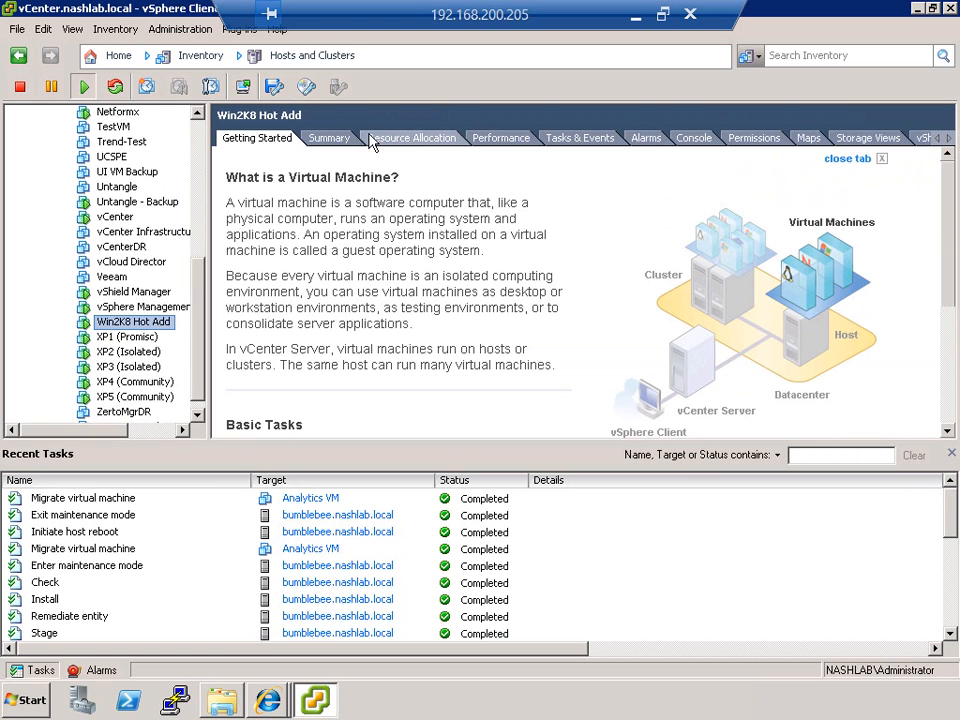
pyautogui.click(318, 140)
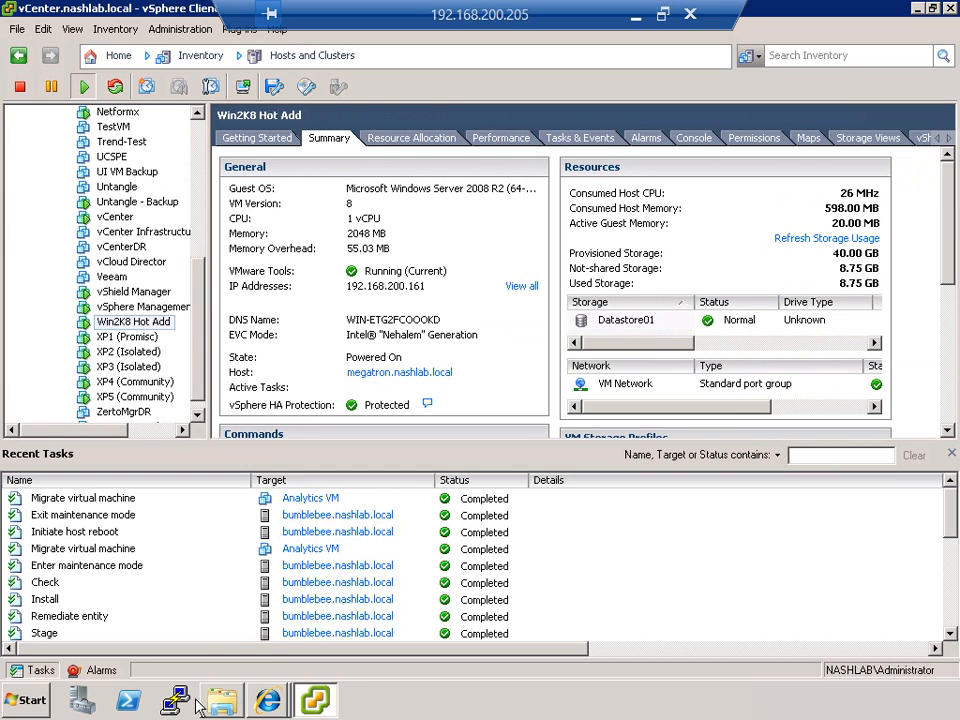
# Step: Start a Remote Desktop connection (mstsc) from the local computer to 192.168.200.161 using the saved credentials
pyautogui.click(33, 702)
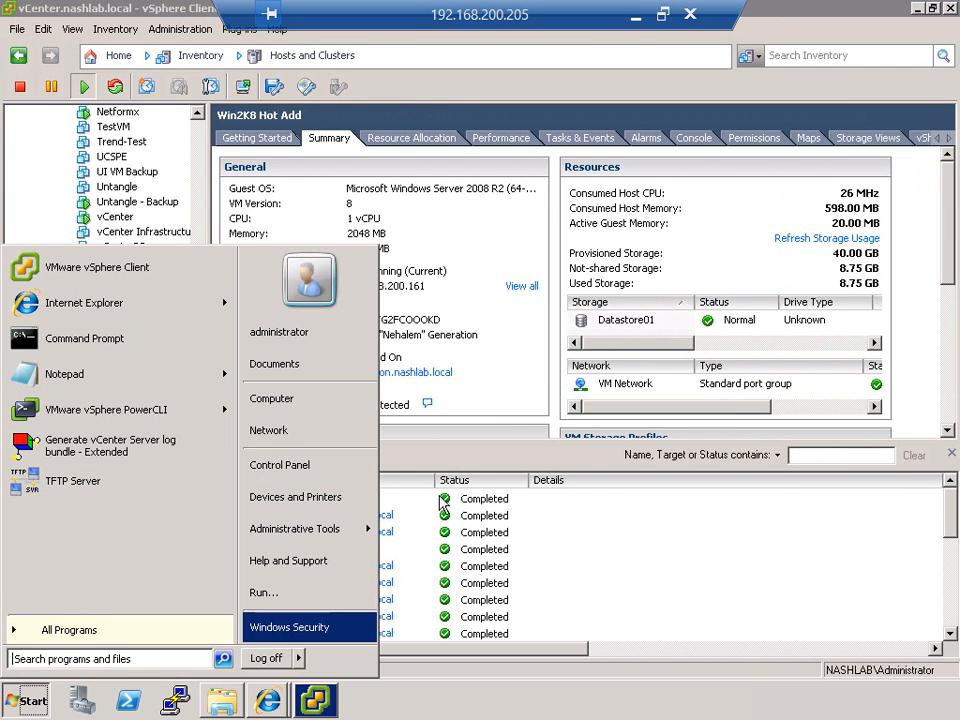
pyautogui.click(492, 410)
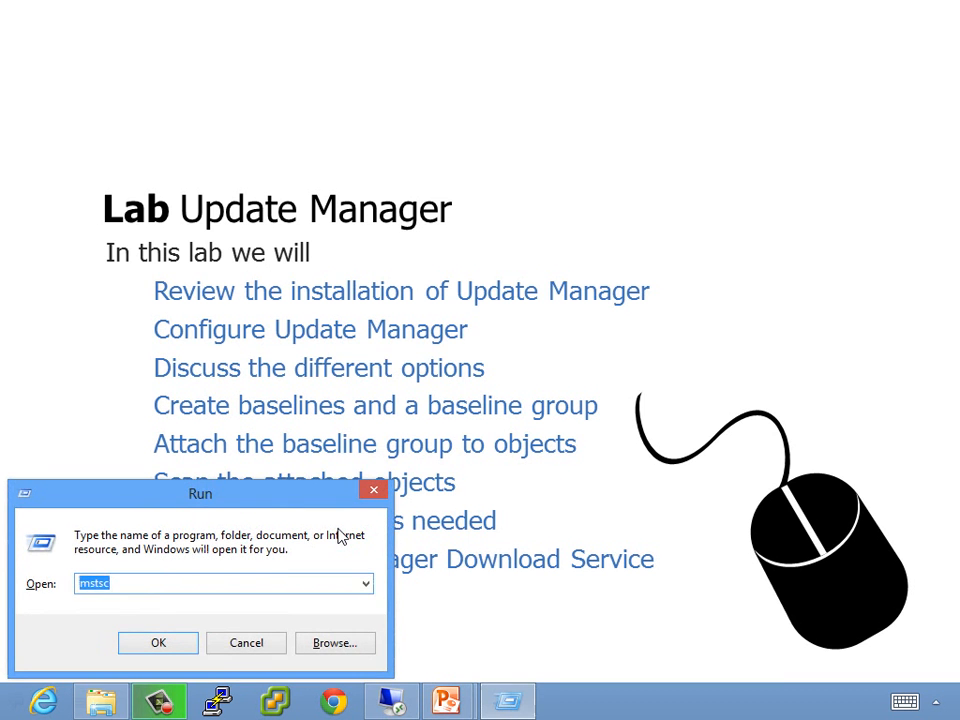
pyautogui.press('Return')
pyautogui.write('192')
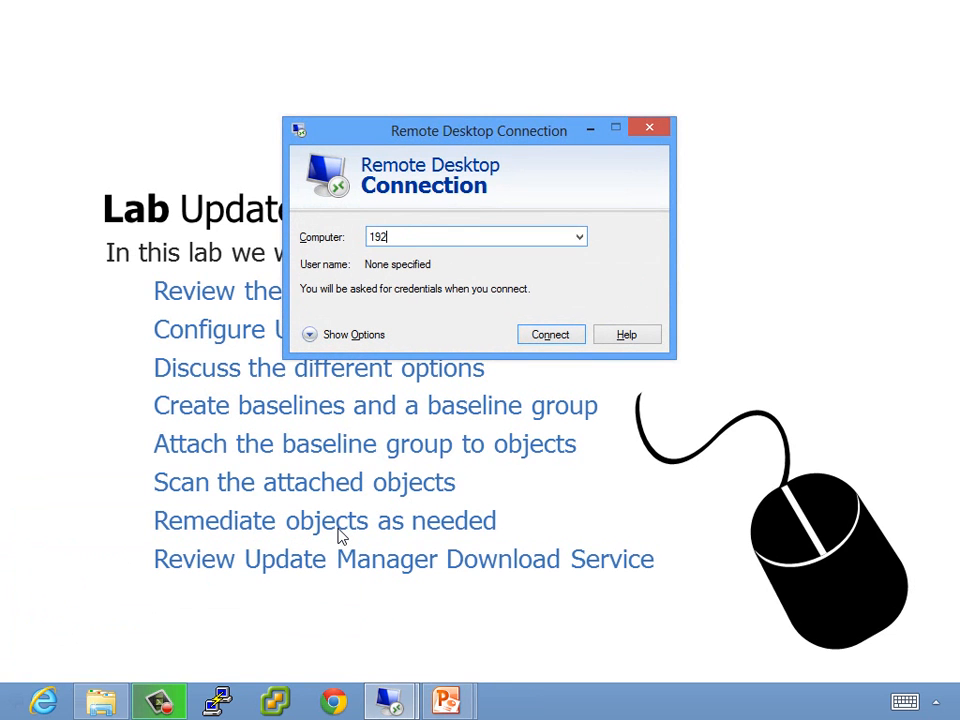
pyautogui.write('.168.200.161')
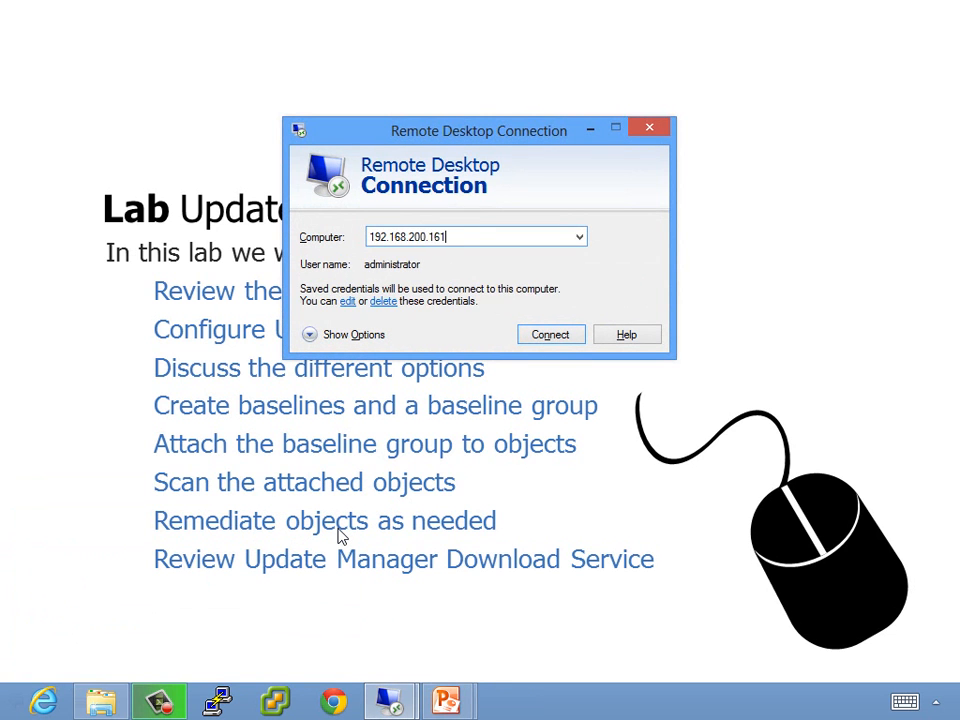
pyautogui.press('Return')
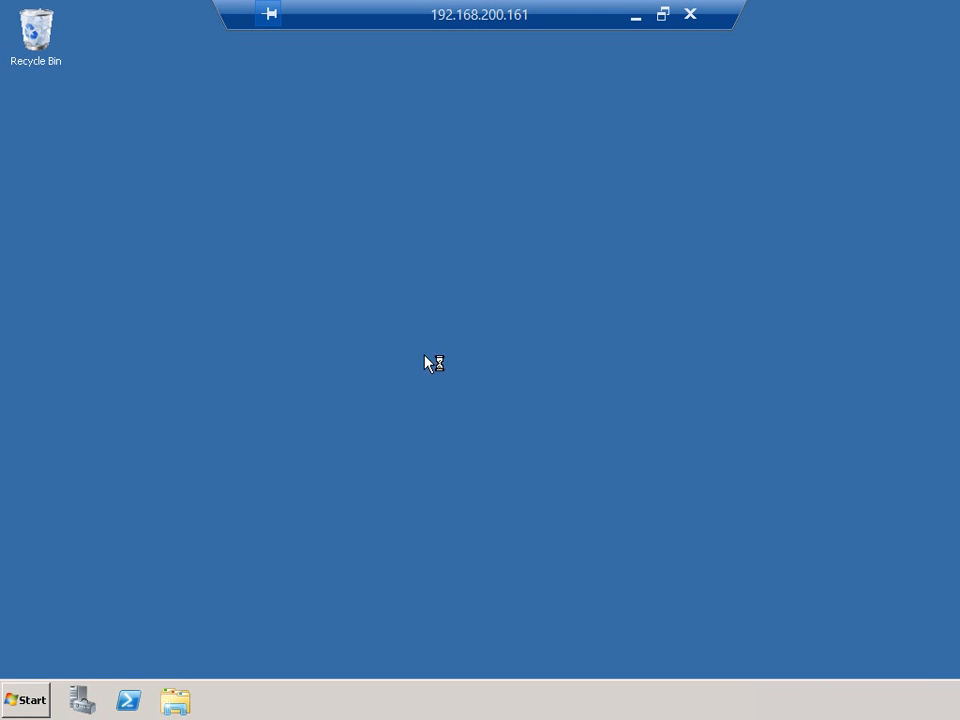
# Step: Open the c$ share on 192.168.200.205 and browse to the vCenter 5.1 folder on administrator.NASHLAB's desktop, closing the Initial Configuration Tasks window
pyautogui.click(28, 699)
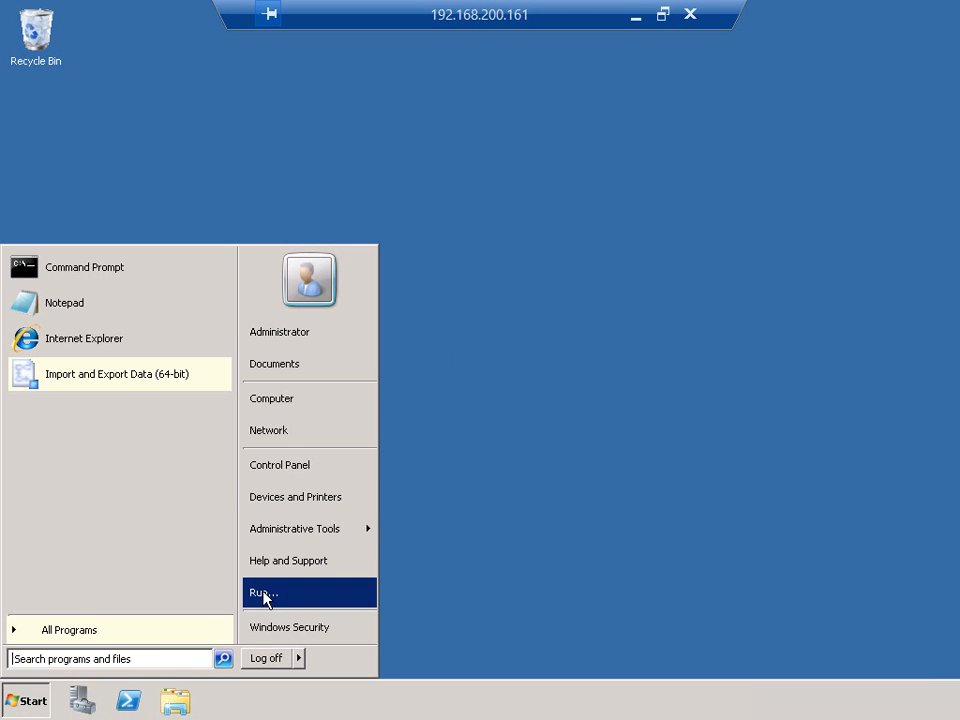
pyautogui.click(266, 596)
pyautogui.click(137, 646)
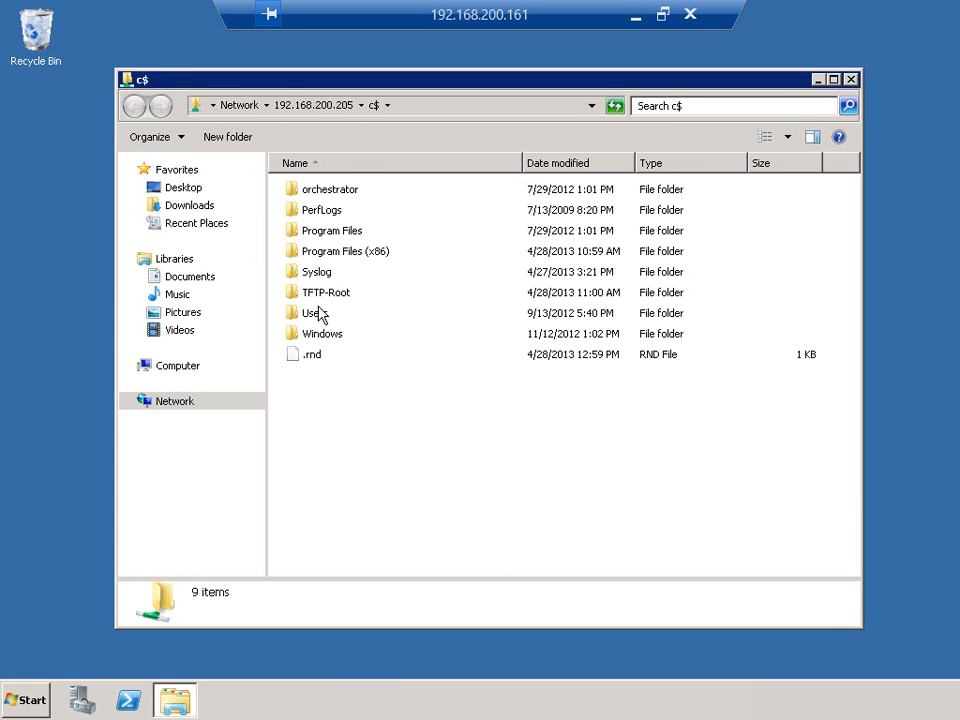
pyautogui.doubleClick(321, 315)
pyautogui.doubleClick(330, 211)
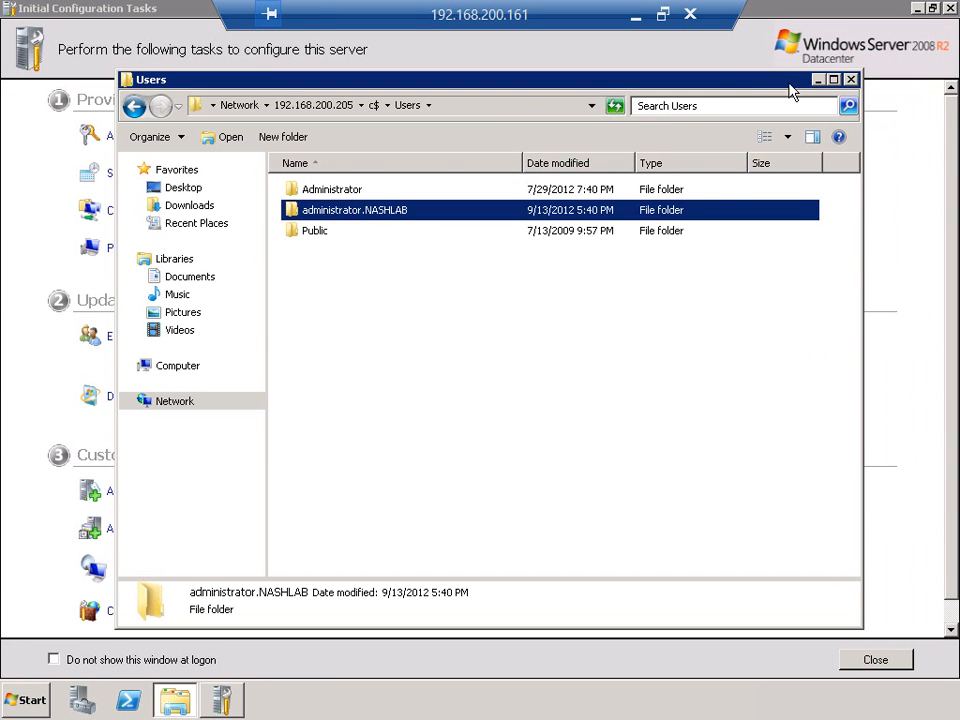
pyautogui.click(949, 9)
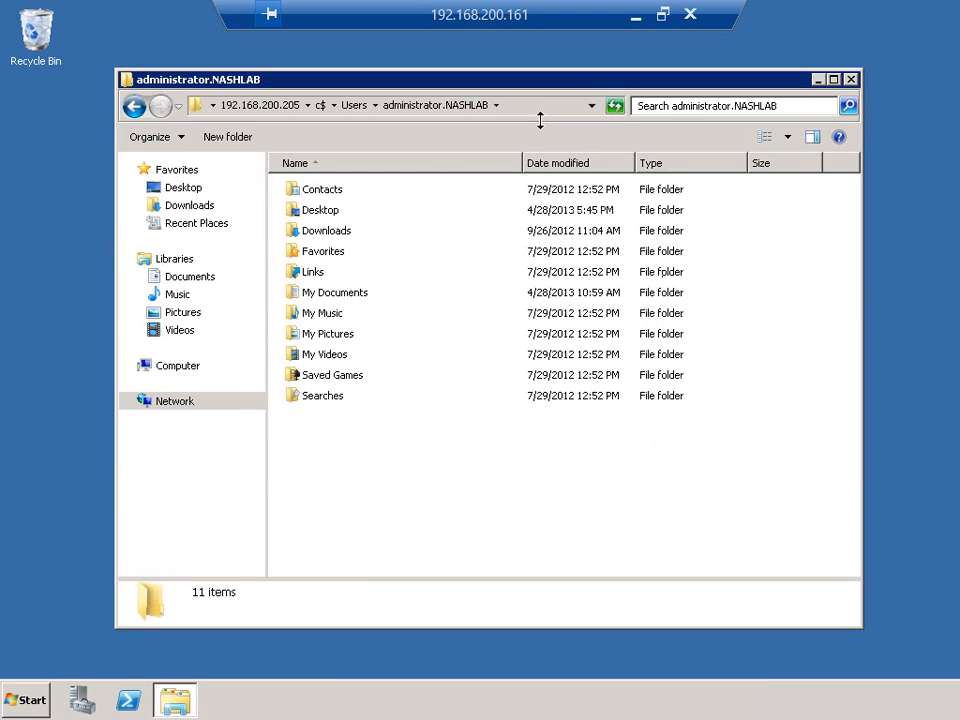
pyautogui.doubleClick(319, 213)
pyautogui.doubleClick(327, 193)
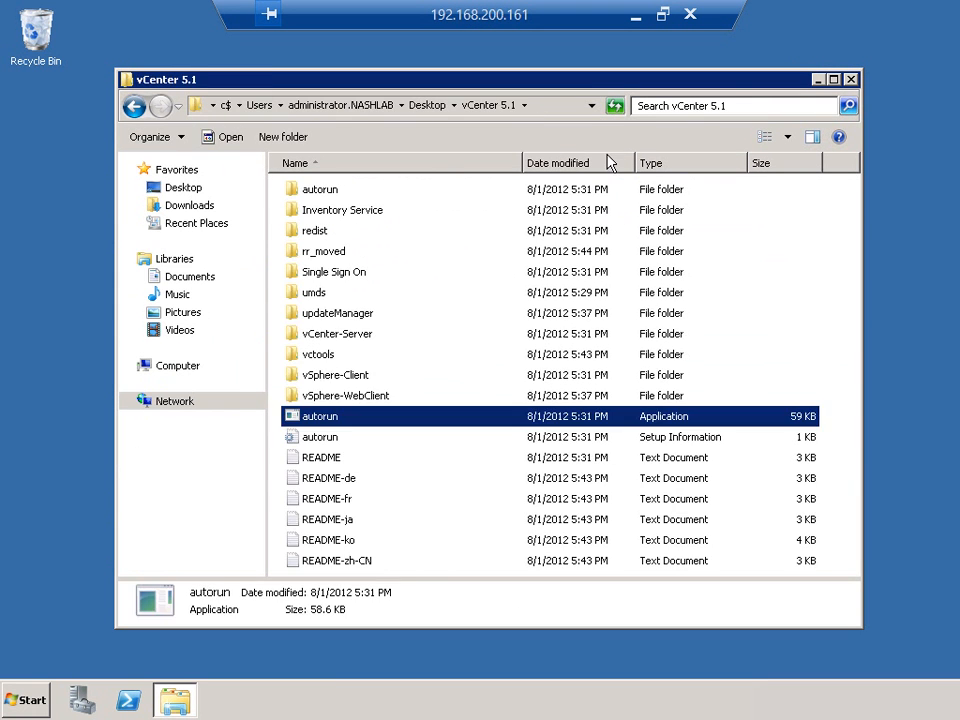
# Step: Launch the VMware-UMDS installer from the umds folder and confirm its initial dialogs
pyautogui.click(314, 296)
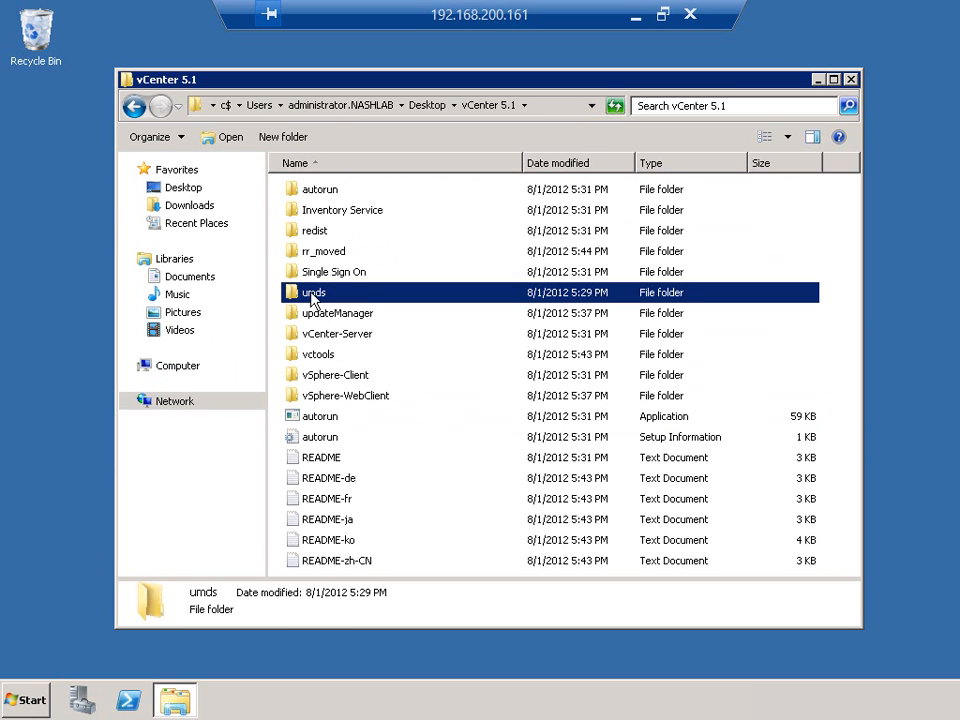
pyautogui.doubleClick(314, 296)
pyautogui.scroll(-2, 386, 429)
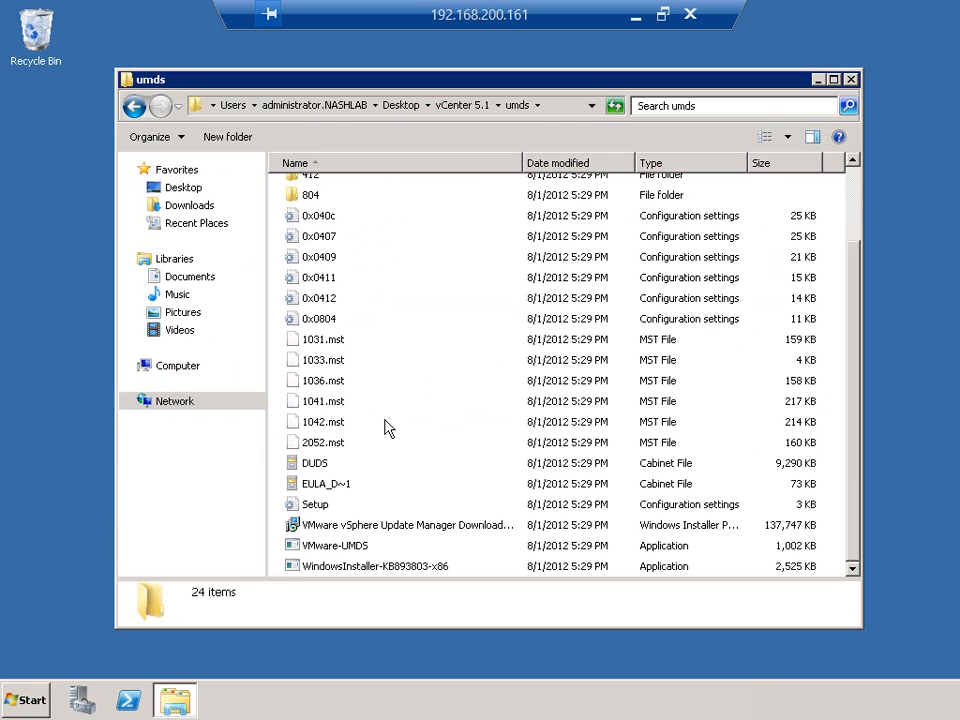
pyautogui.click(392, 545)
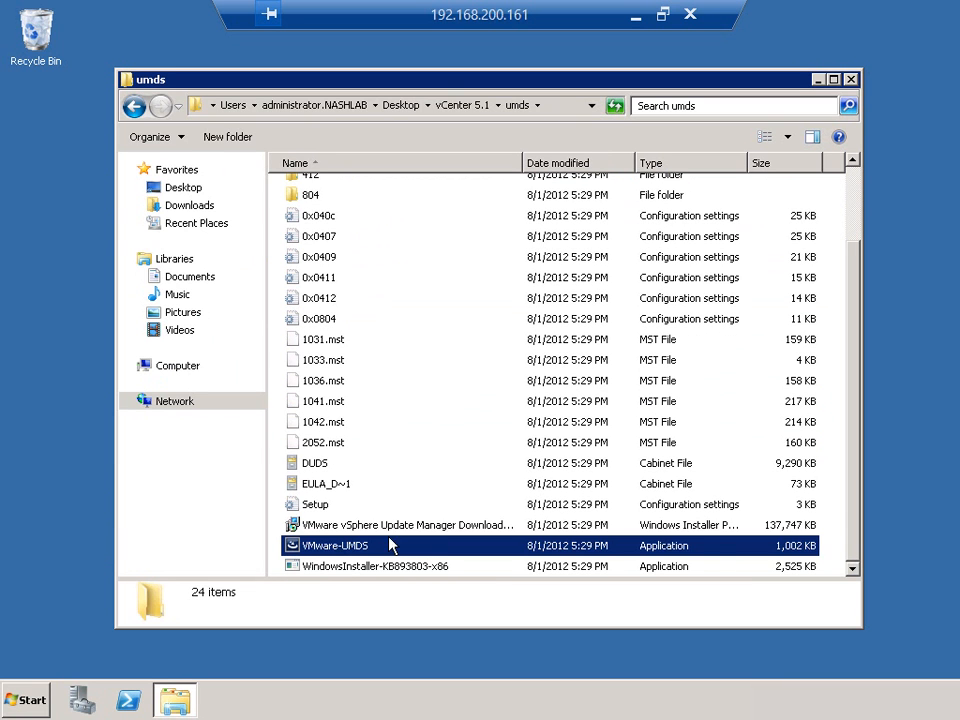
pyautogui.click(712, 528)
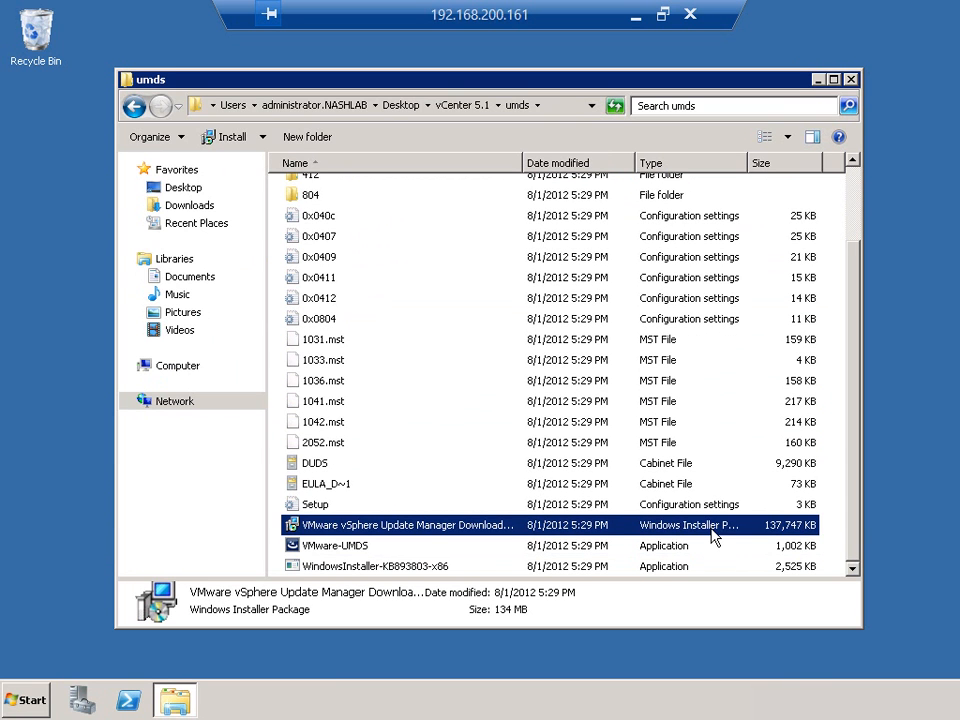
pyautogui.doubleClick(342, 551)
pyautogui.click(534, 367)
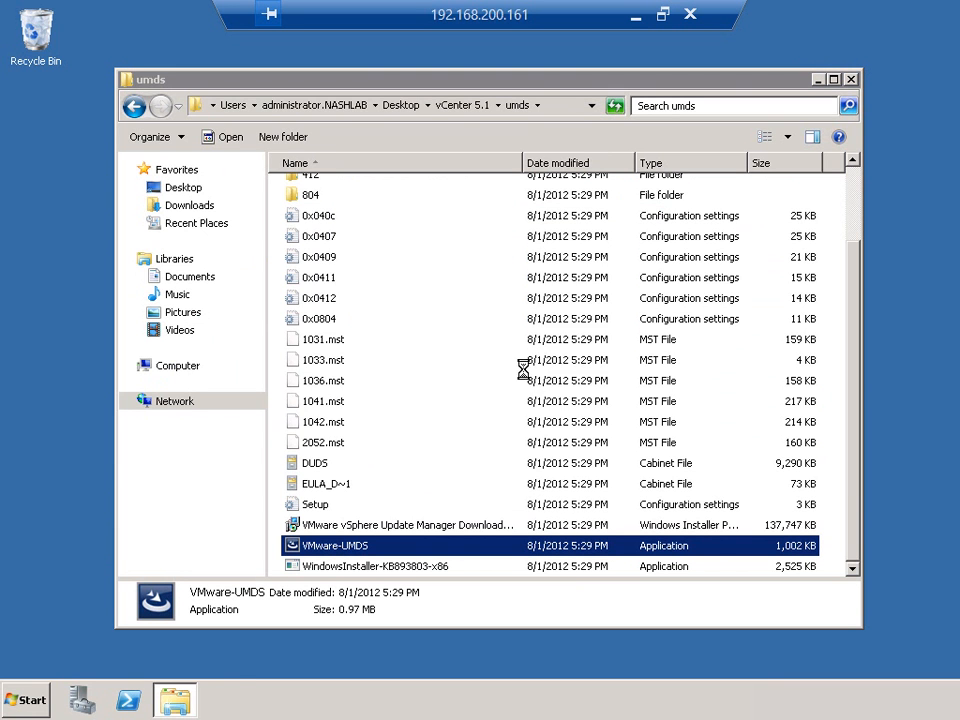
pyautogui.click(526, 388)
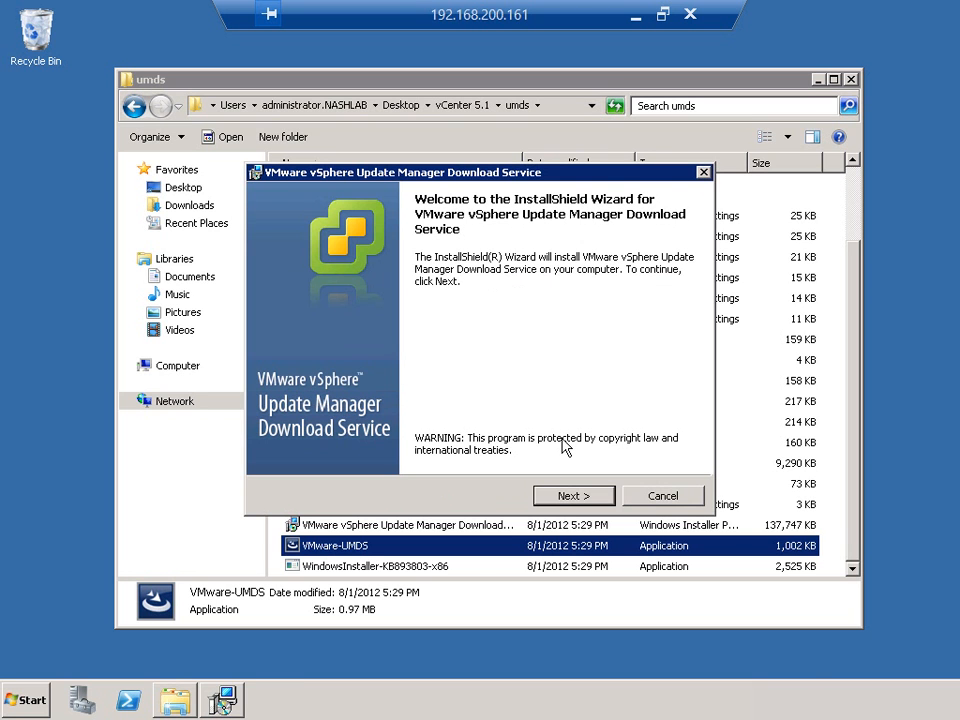
# Step: Accept the Download Service license terms, and choose a Microsoft SQL Server 2008 R2 Express instance, agreeing to overwrite the existing database
pyautogui.click(562, 497)
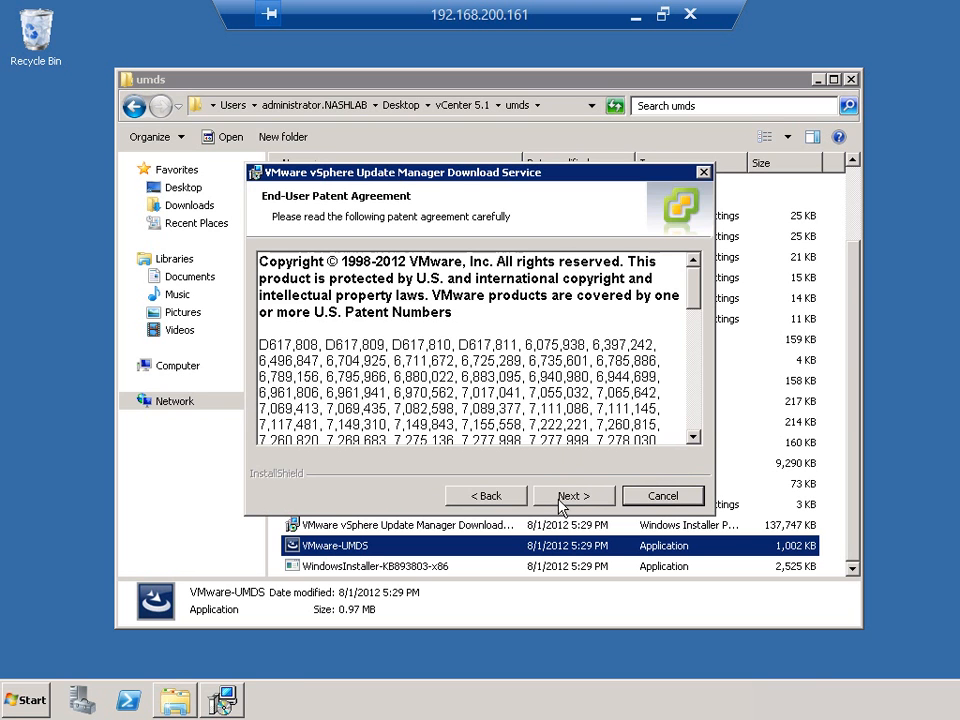
pyautogui.click(562, 555)
pyautogui.click(375, 429)
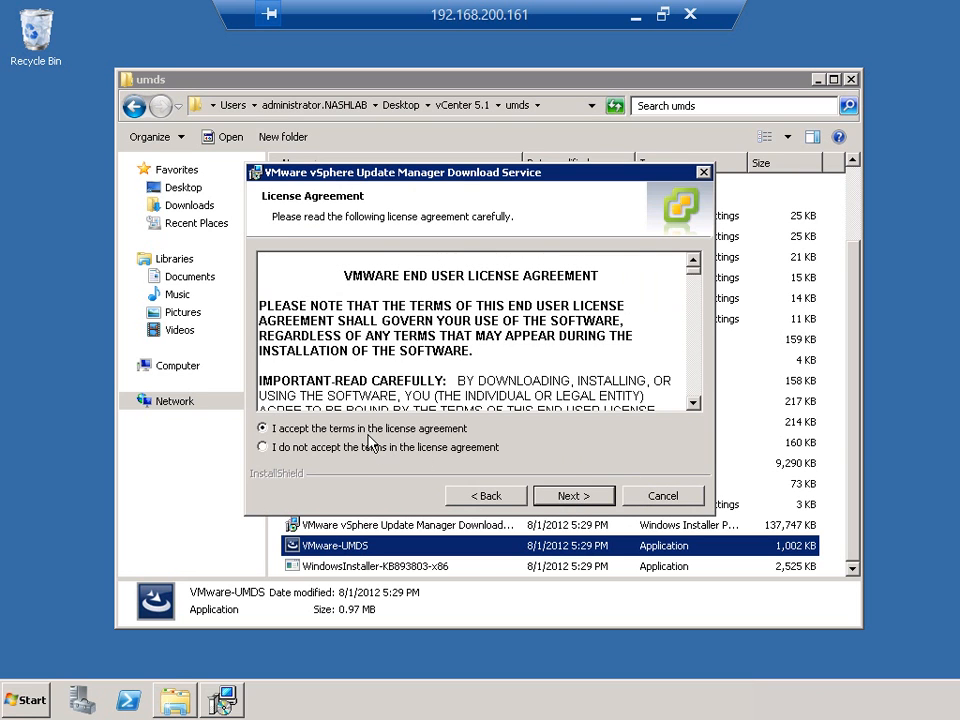
pyautogui.click(578, 495)
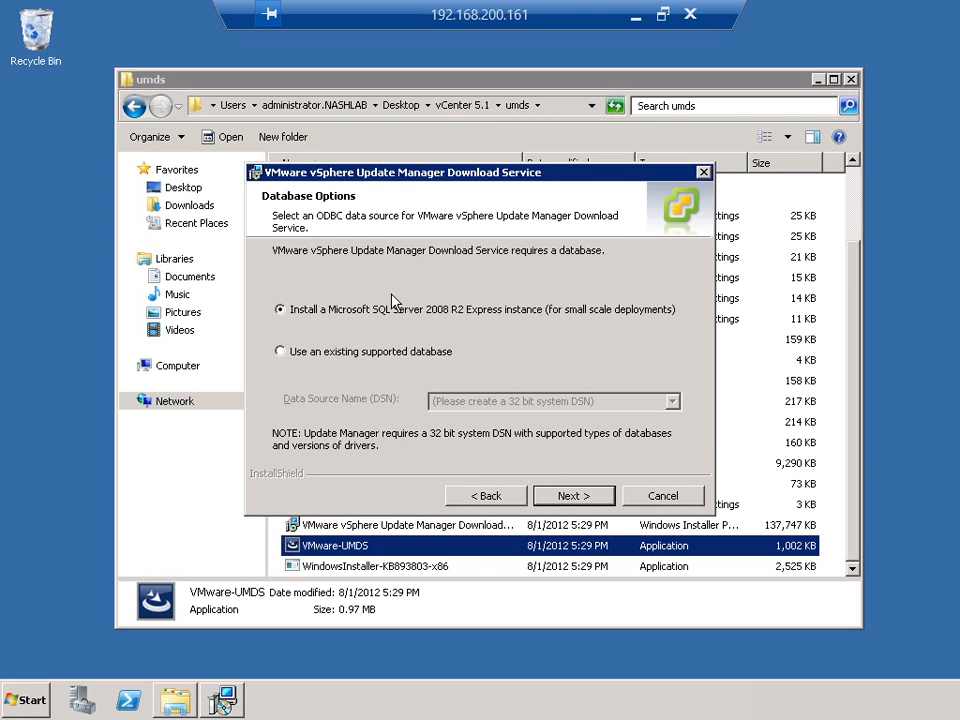
pyautogui.click(573, 494)
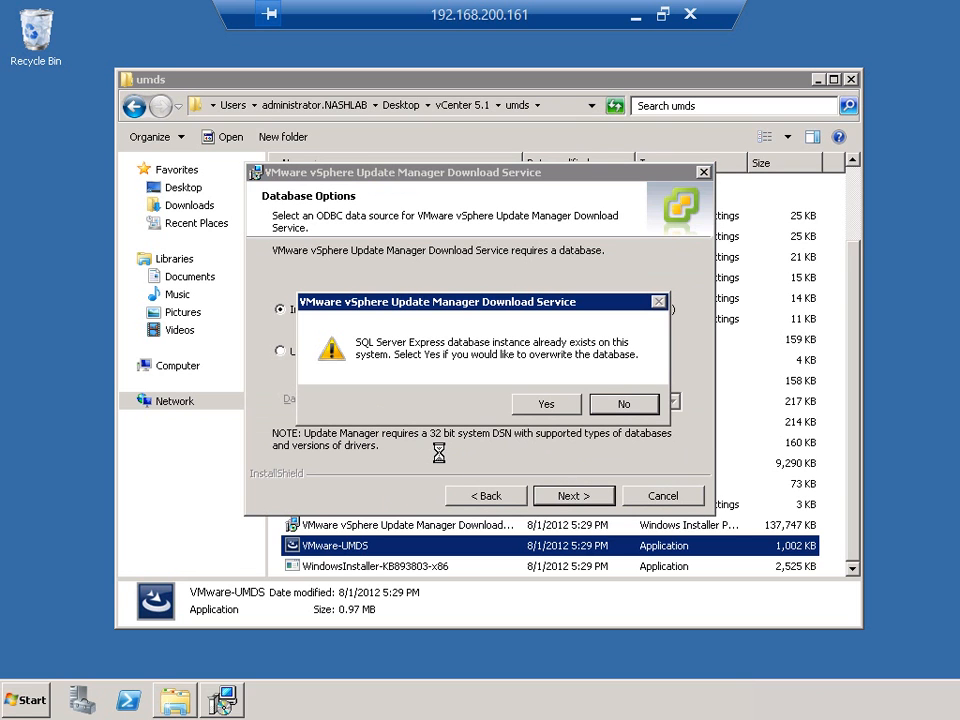
pyautogui.click(541, 405)
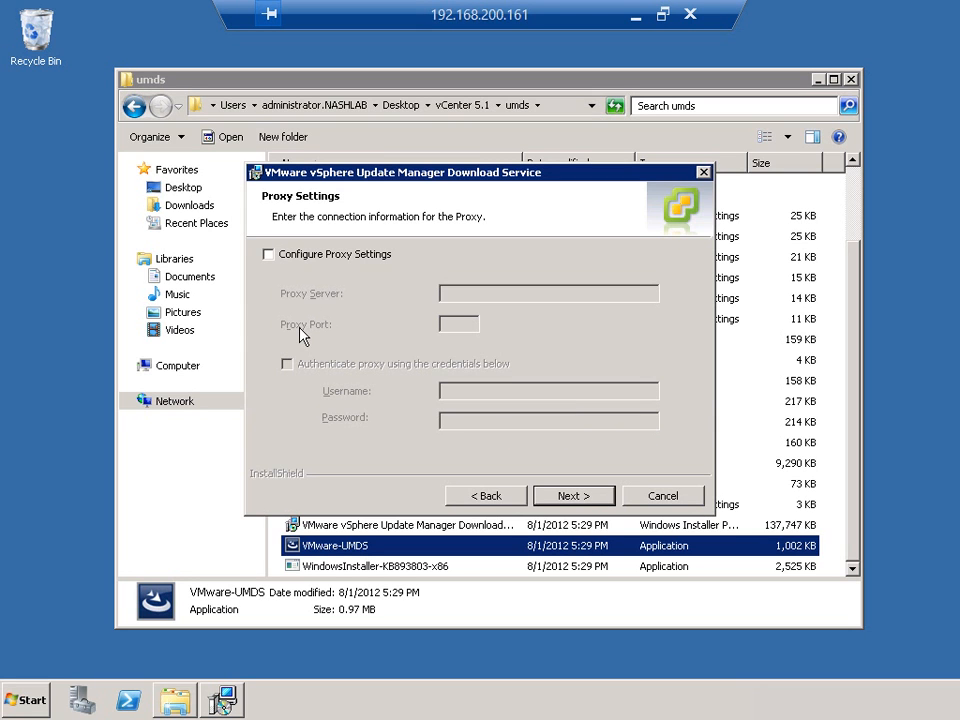
# Step: Leave the proxy settings unconfigured, keep the default destination folders, accept the free-space warning, and start installing the Download Service
pyautogui.click(307, 254)
pyautogui.click(273, 256)
pyautogui.click(569, 497)
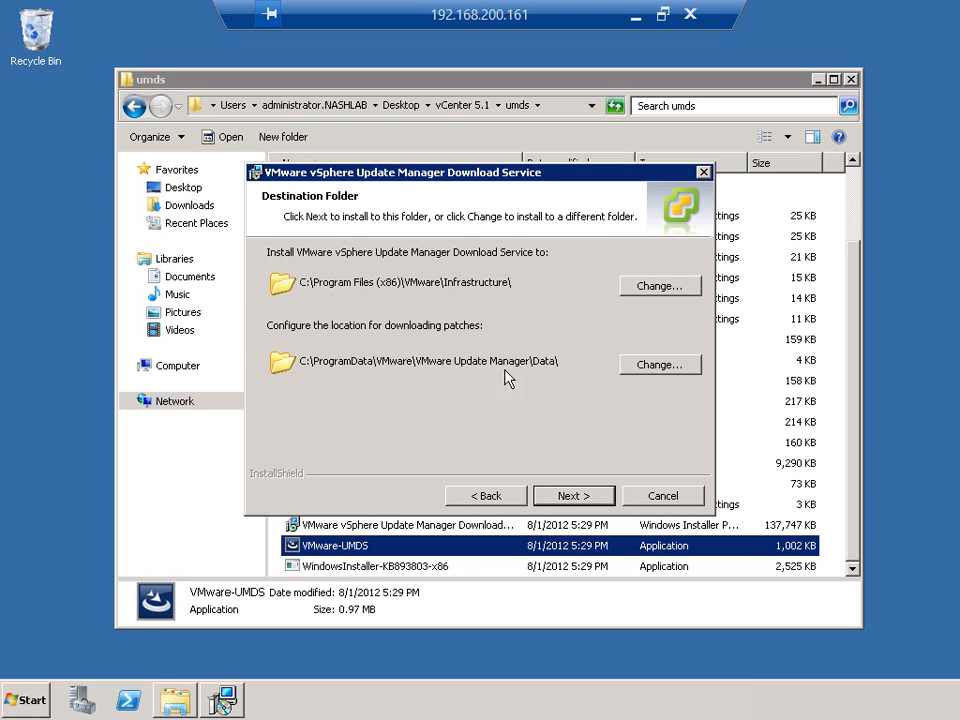
pyautogui.click(567, 495)
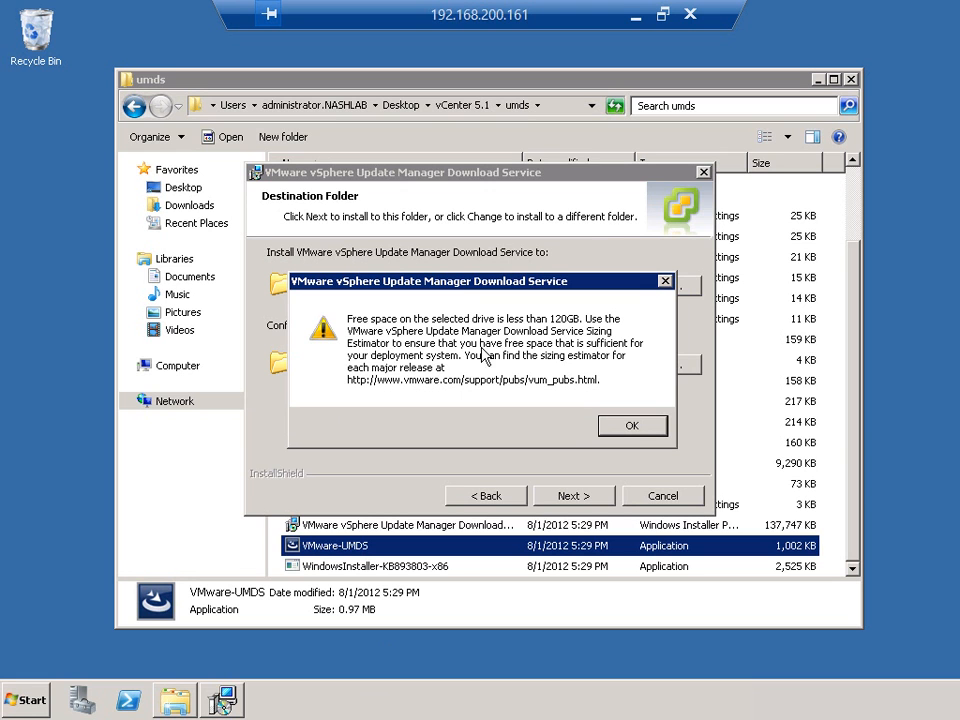
pyautogui.click(630, 425)
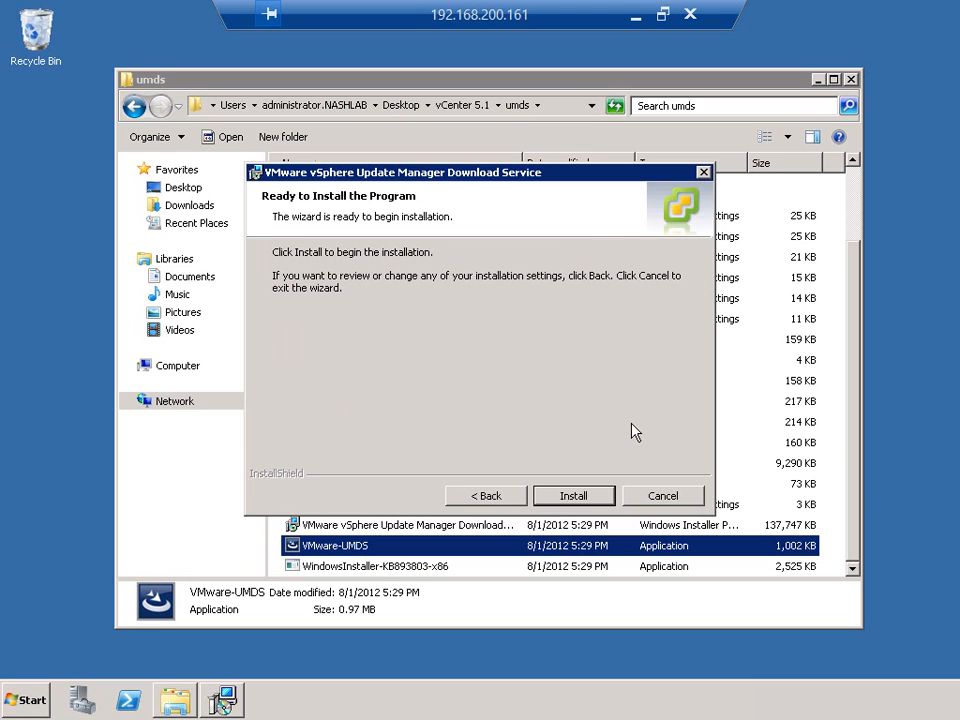
pyautogui.click(583, 497)
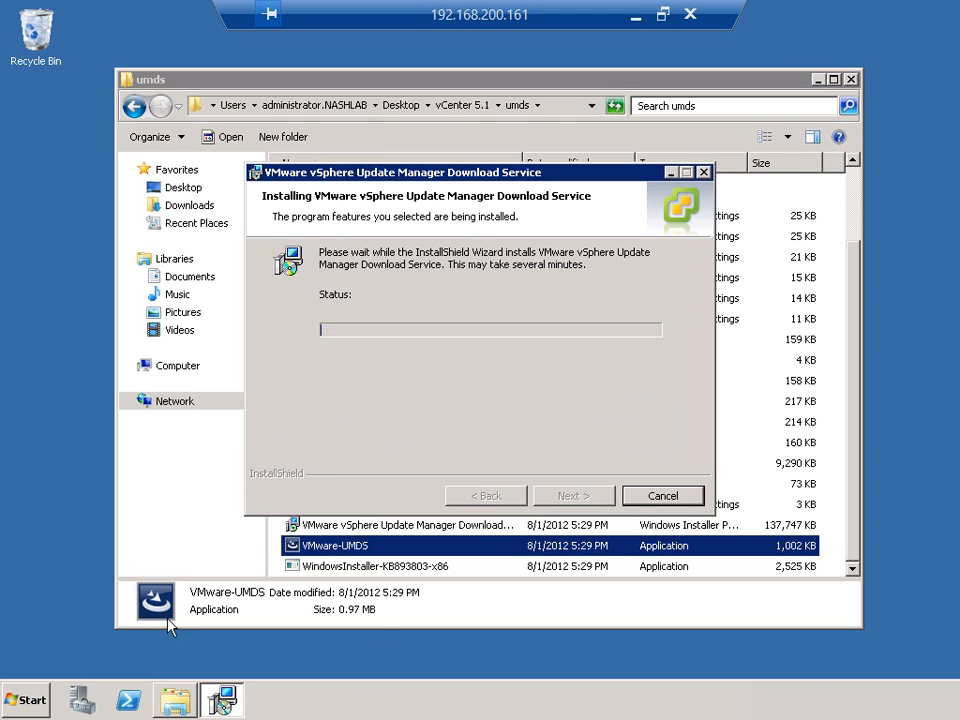
# Step: Open a Command Prompt, list the root of the C drive, and change to the Program Files (x86) folder
pyautogui.click(28, 698)
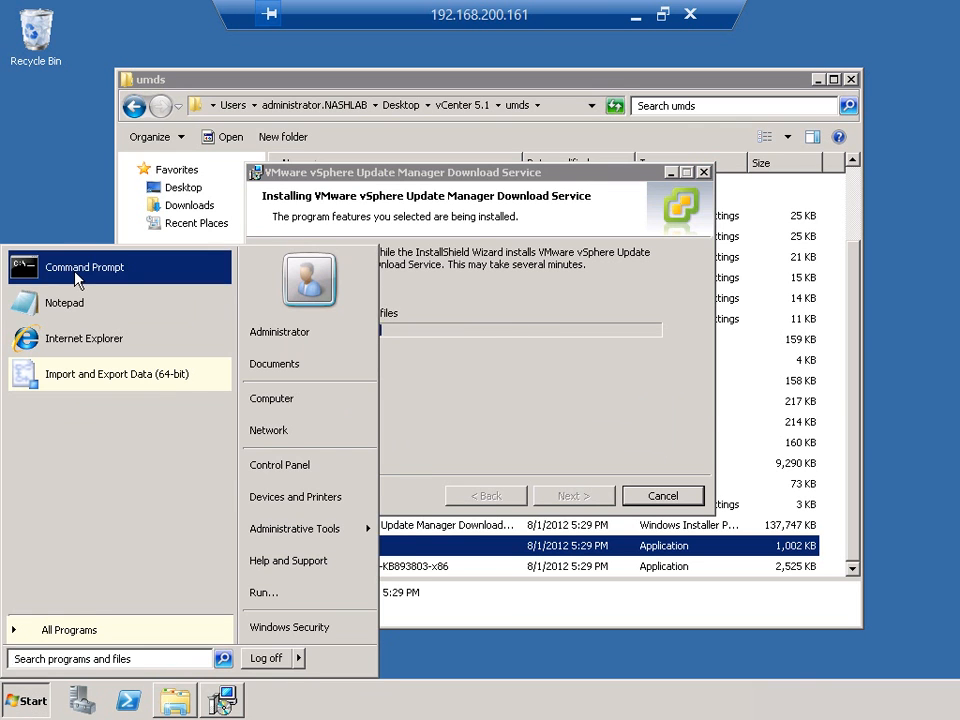
pyautogui.click(75, 274)
pyautogui.moveTo(300, 115); pyautogui.dragTo(238, 39)
pyautogui.write('cd \\')
pyautogui.press('Return')
pyautogui.write('dir')
pyautogui.press('Return')
pyautogui.write('cd pro')
pyautogui.press('Tab')
pyautogui.press('Tab')
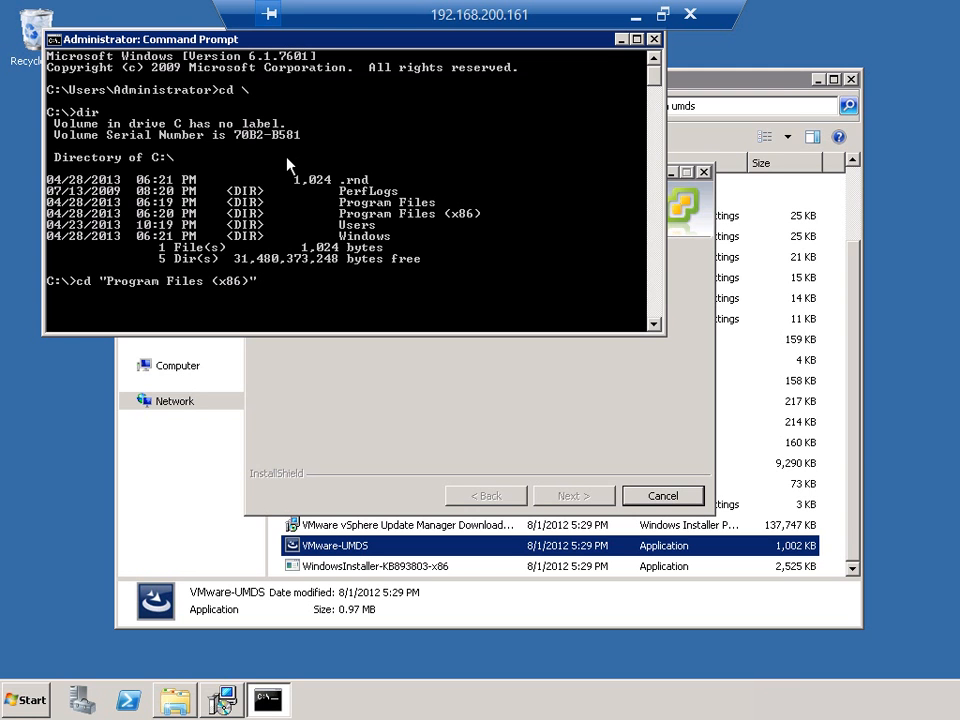
pyautogui.press('Return')
# Step: Change to the VMware\Infrastructure folder, listing the contents of each folder along the way
pyautogui.write('dir')
pyautogui.press('Return')
pyautogui.write('cd v')
pyautogui.press('Tab')
pyautogui.press('Return')
pyautogui.write('dir')
pyautogui.press('Return')
pyautogui.write('cd i')
pyautogui.press('Tab')
pyautogui.press('Return')
pyautogui.write('dir')
pyautogui.press('Return')
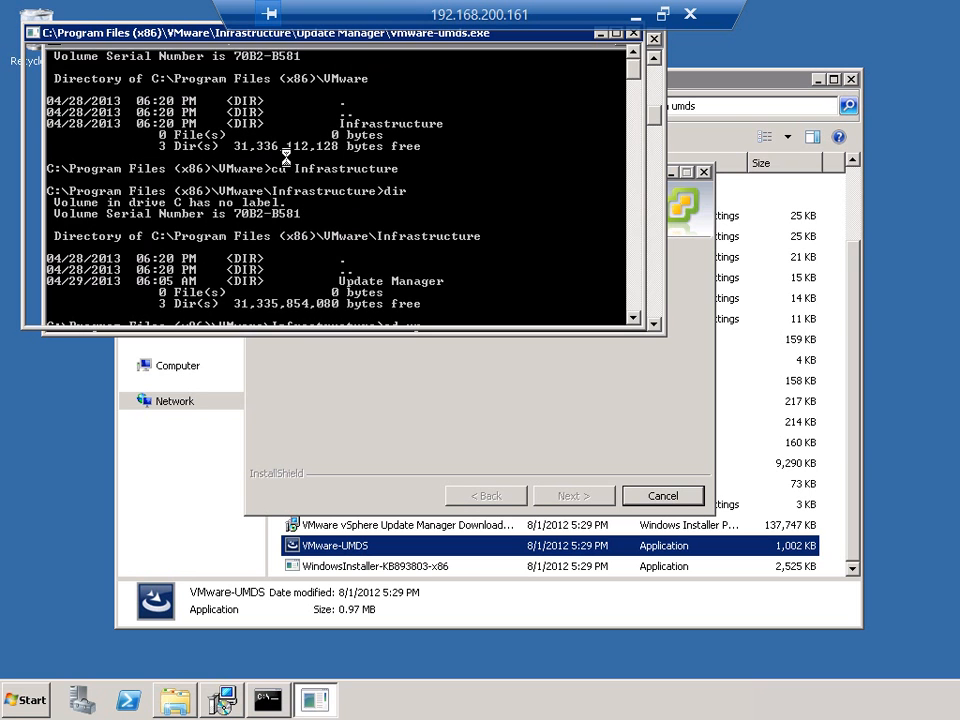
# Step: Change to the Update Manager folder in the Command Prompt and finish the Download Service setup wizard
pyautogui.write('cd up')
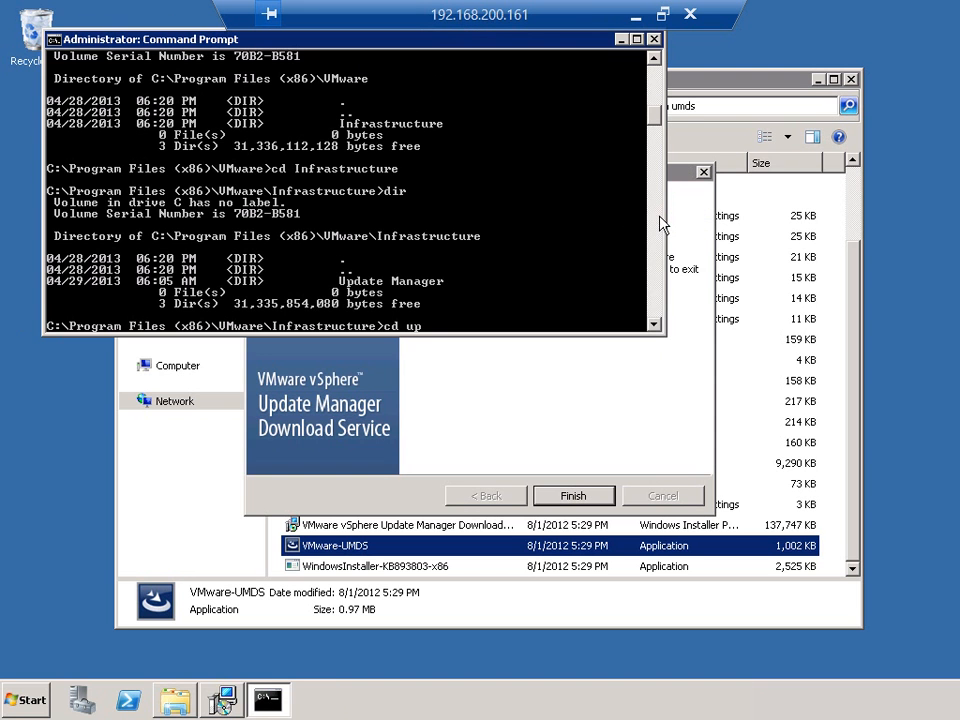
pyautogui.write('d')
pyautogui.press('Tab')
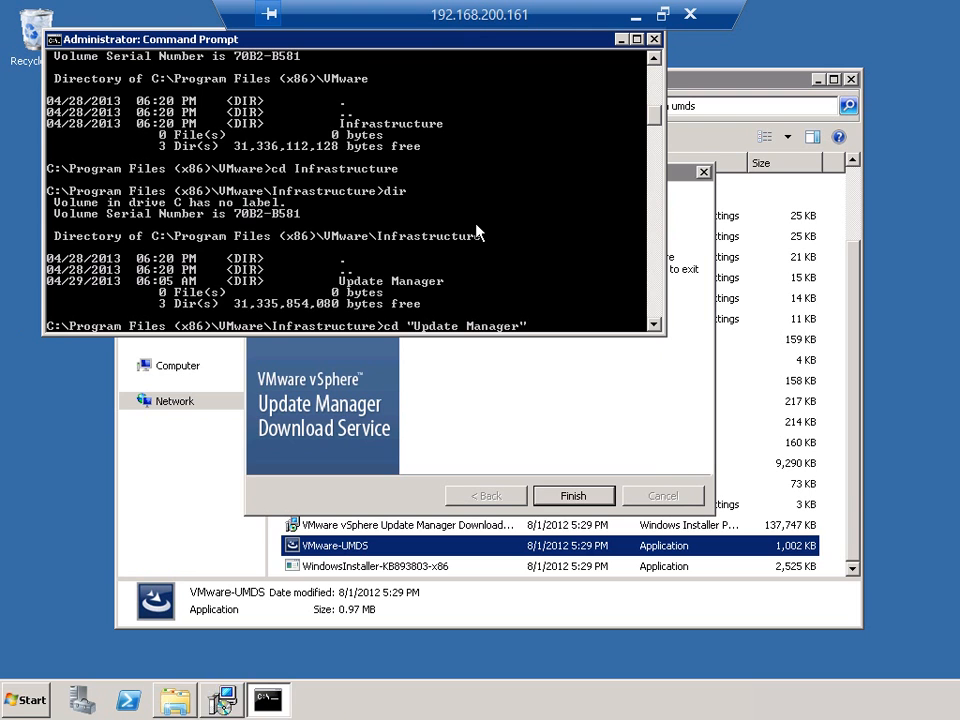
pyautogui.press('Return')
pyautogui.click(563, 499)
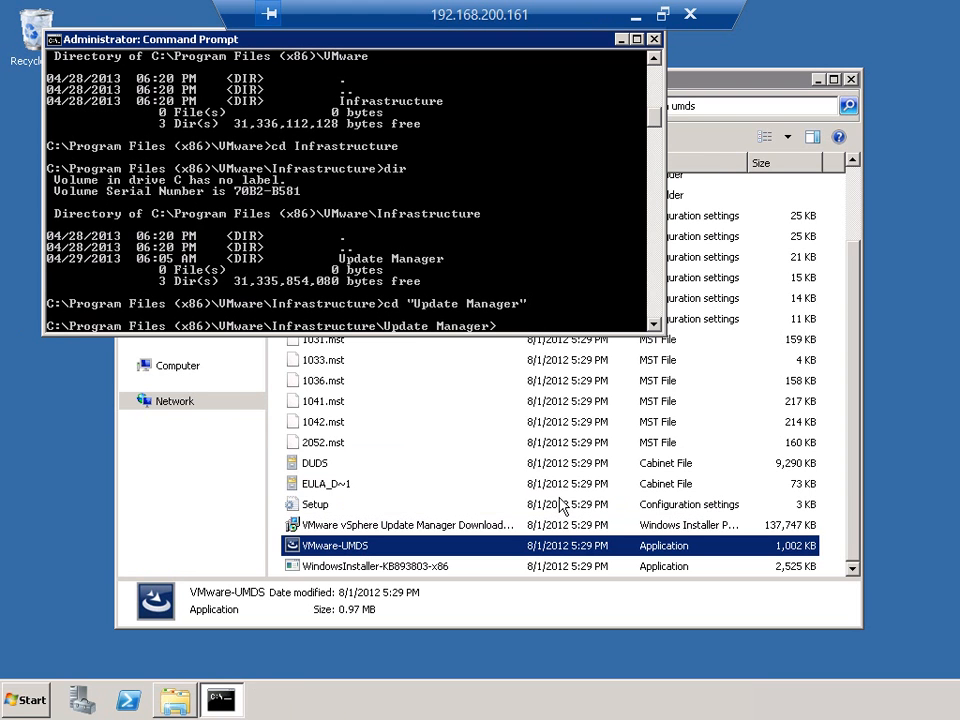
# Step: List the Update Manager folder's files and run vmware-umds.exe without options to show its usage help
pyautogui.write('dir')
pyautogui.press('Return')
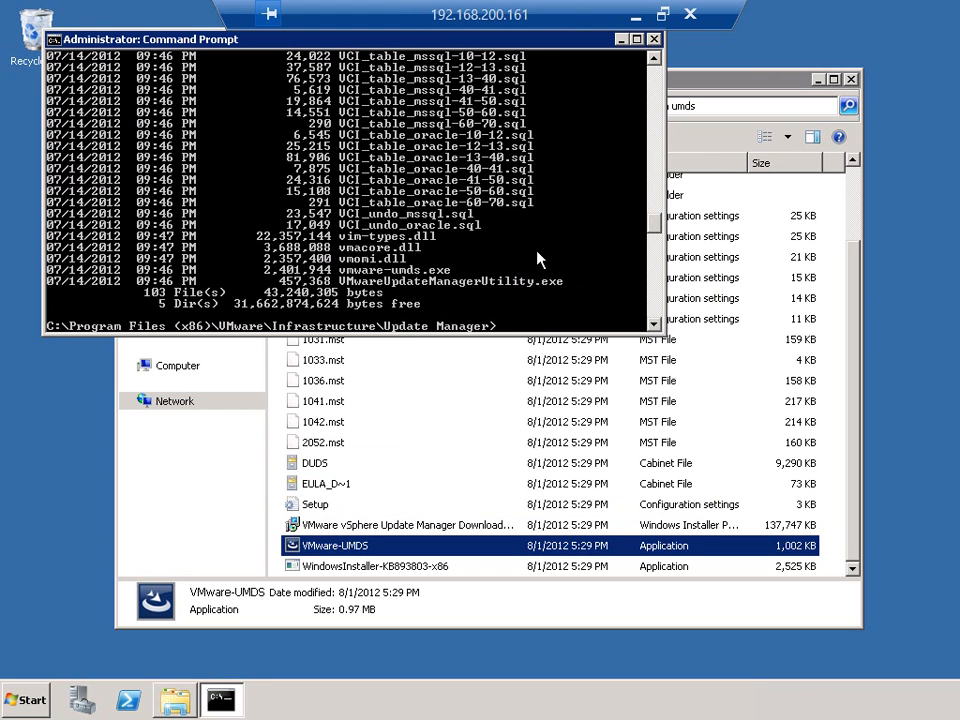
pyautogui.write('vmware-umds.exe')
pyautogui.press('Return')
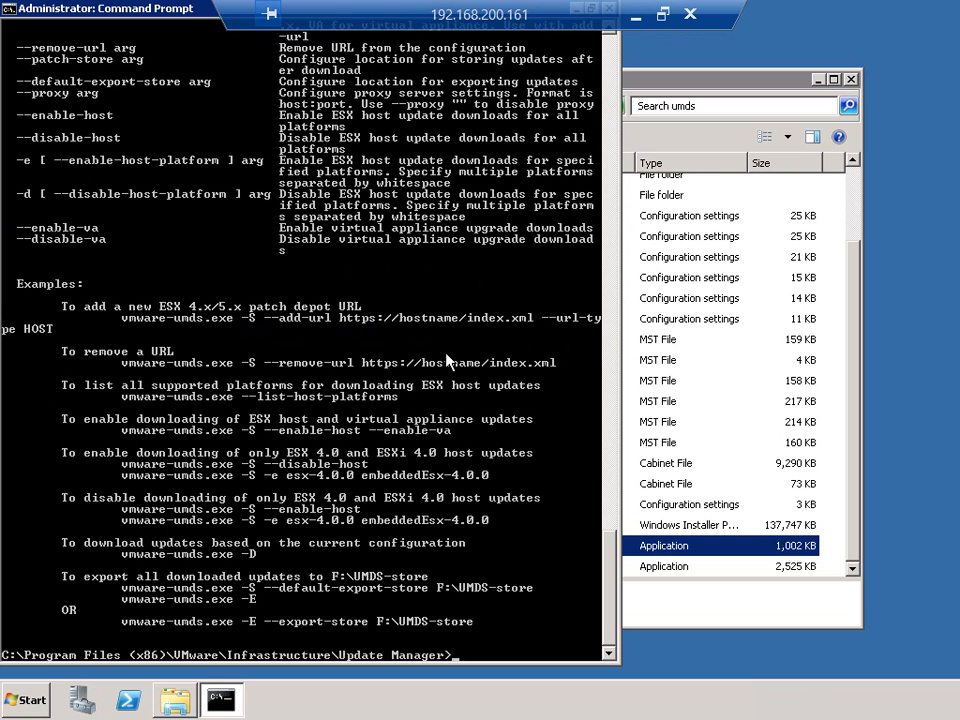
# Step: Display the Download Service configuration with vmware-umds -G
pyautogui.press('Return')
pyautogui.press('Return')
pyautogui.write('vmware-')
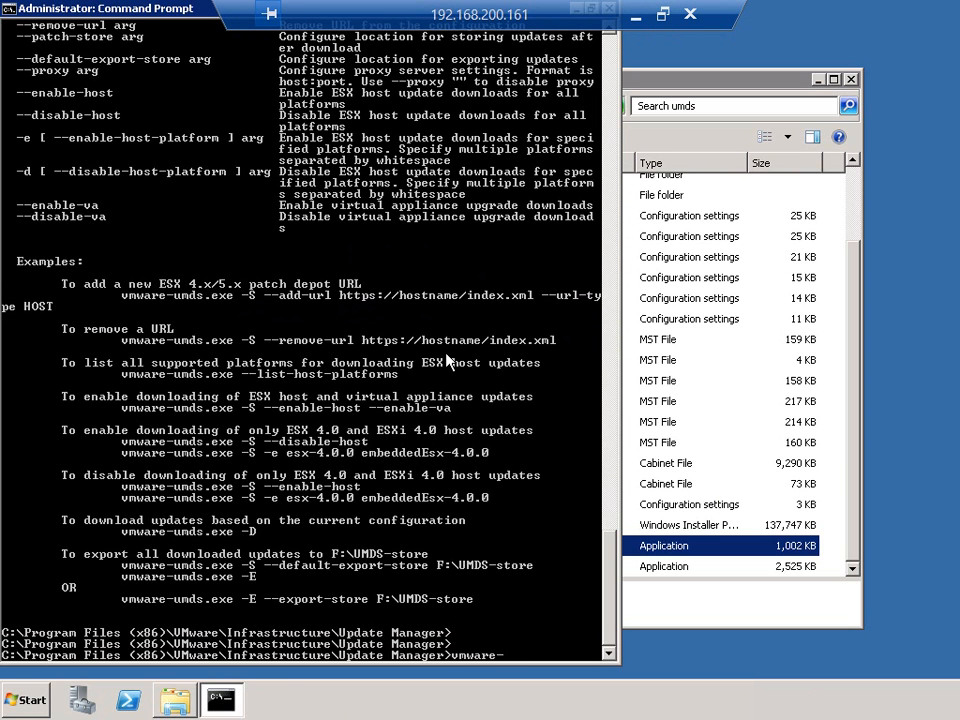
pyautogui.write('umds -G')
pyautogui.press('Return')
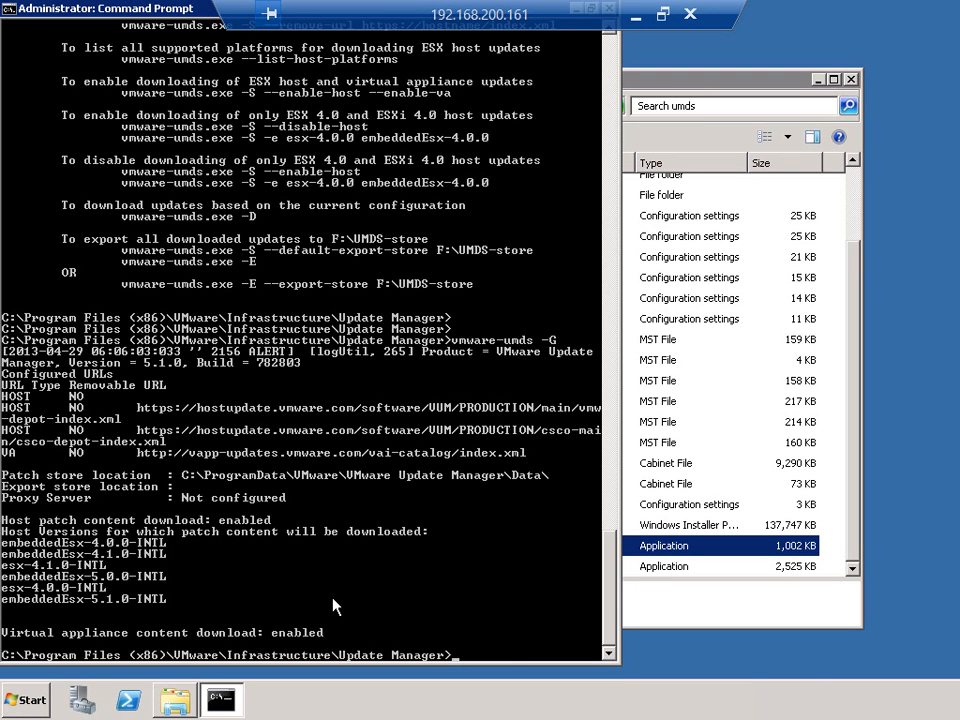
# Step: Try to disable host update downloads for esx-4.0.0.-INTL and esx-4.1.0-INTL using vmware-umds -S -d
pyautogui.write('vmware-umds -S -d ')
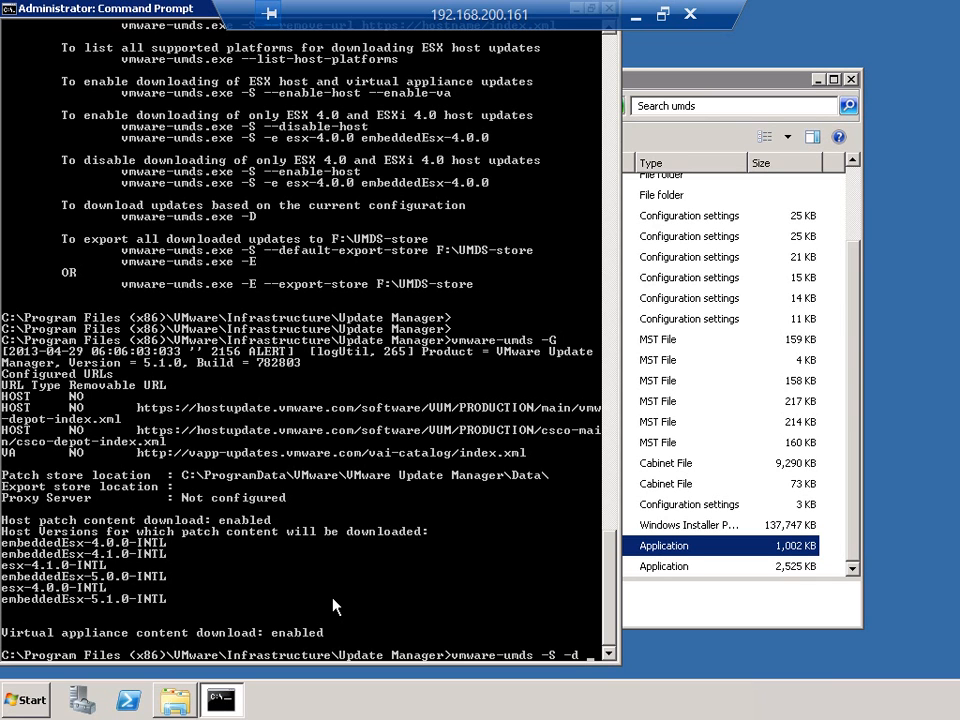
pyautogui.write('esx-4.0.0.-INTL esx')
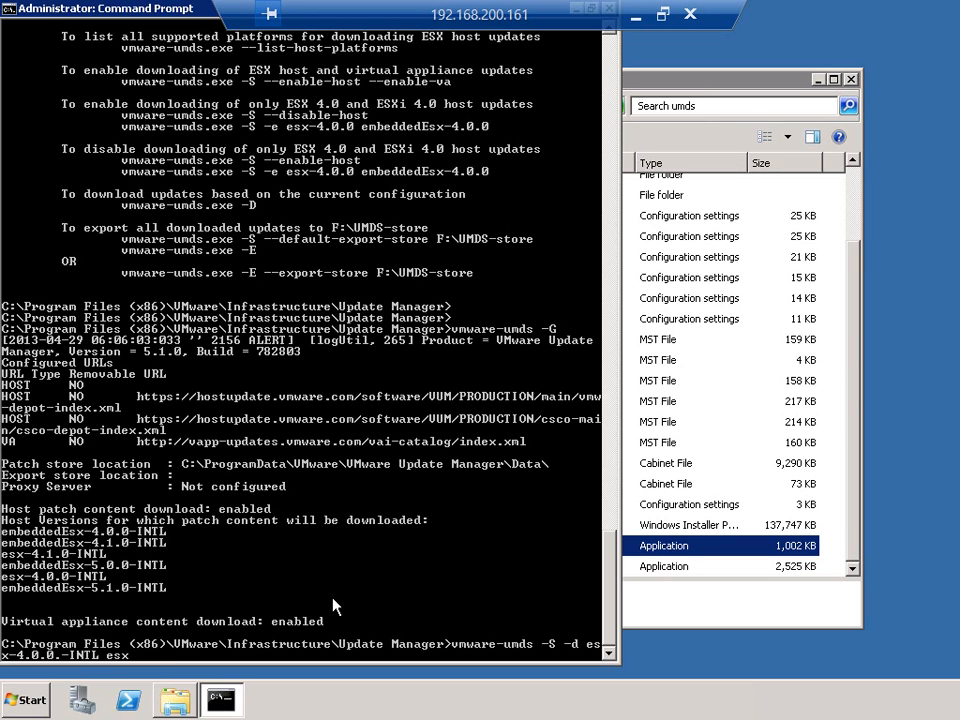
pyautogui.write('-4.1.0-INTL')
pyautogui.press('Return')
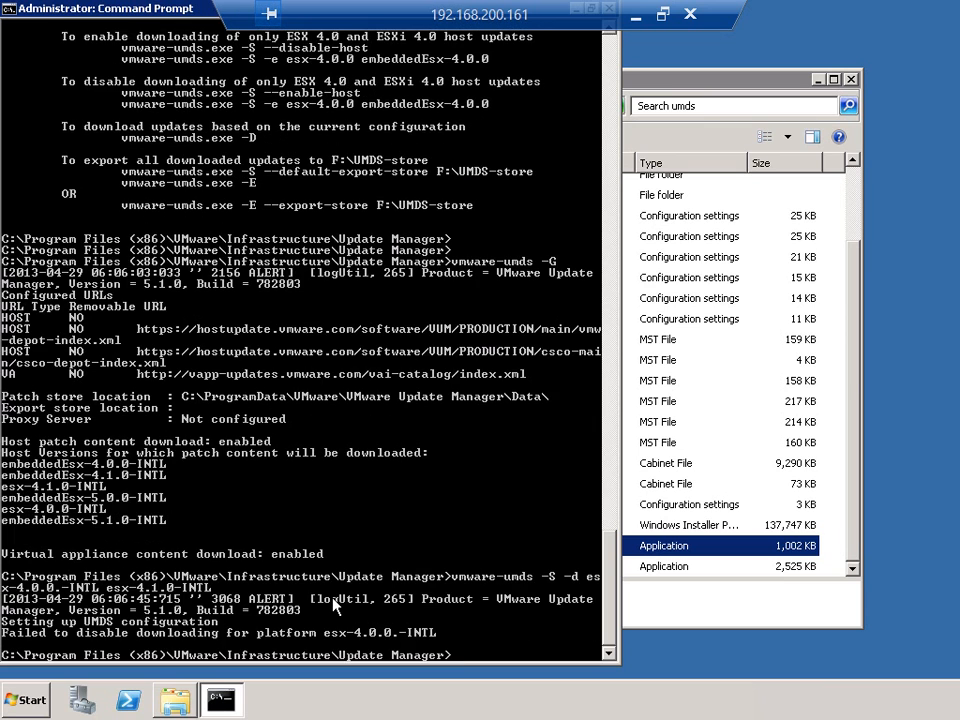
# Step: Rerun vmware-umds -G to check which host versions are still set for patch download
pyautogui.press('Up')
pyautogui.press('Up')
pyautogui.press('Return')
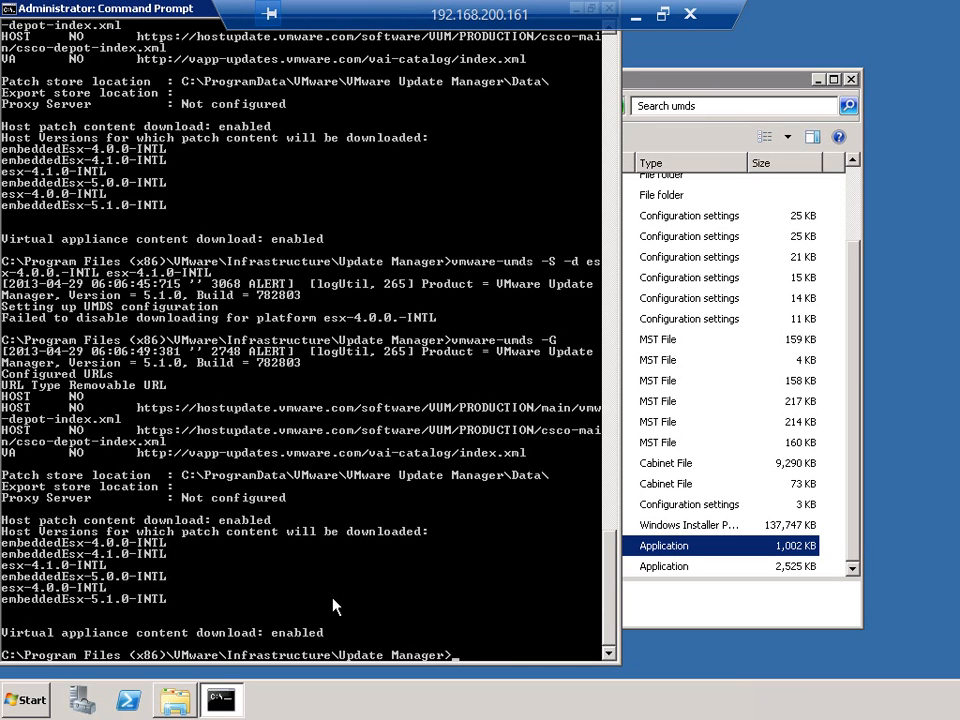
# Step: Try to disable host update downloads for the single platform esx-4.0.0.-INTL by shortening the earlier vmware-umds -S -d command
pyautogui.press('Up')
pyautogui.press('Up')
pyautogui.press('Up')
pyautogui.press('Up')
pyautogui.press('Up')
pyautogui.press('Up')
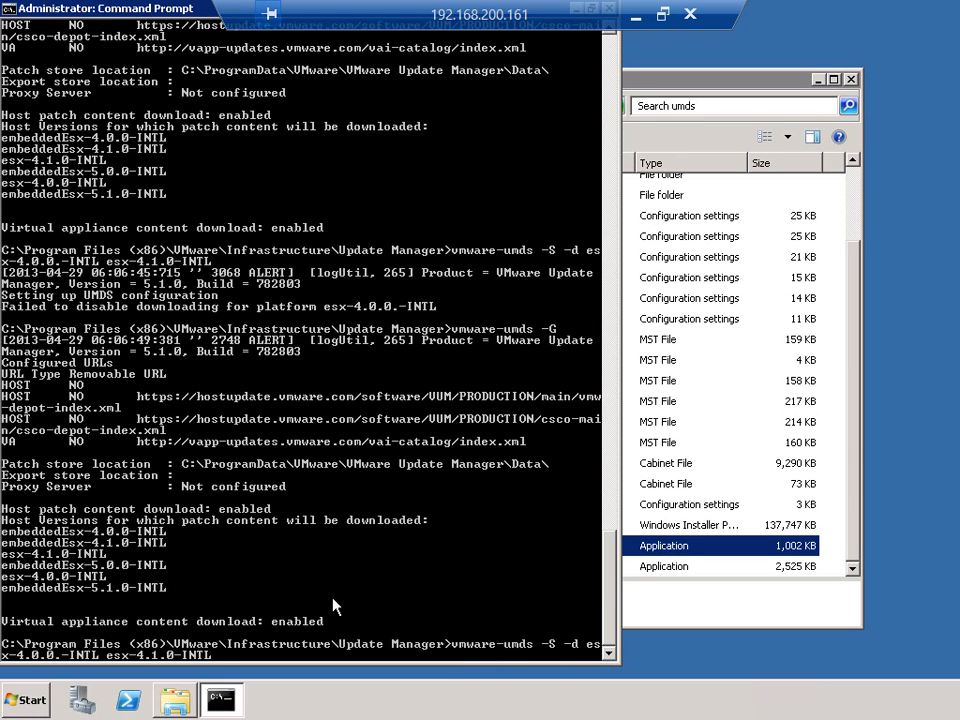
pyautogui.press('BackSpace')
pyautogui.press('BackSpace')
pyautogui.press('BackSpace')
pyautogui.press('BackSpace')
pyautogui.press('BackSpace')
pyautogui.press('BackSpace')
pyautogui.press('BackSpace')
pyautogui.press('BackSpace')
pyautogui.press('BackSpace')
pyautogui.press('BackSpace')
pyautogui.press('BackSpace')
pyautogui.press('BackSpace')
pyautogui.press('BackSpace')
pyautogui.press('BackSpace')
pyautogui.press('BackSpace')
pyautogui.press('Return')
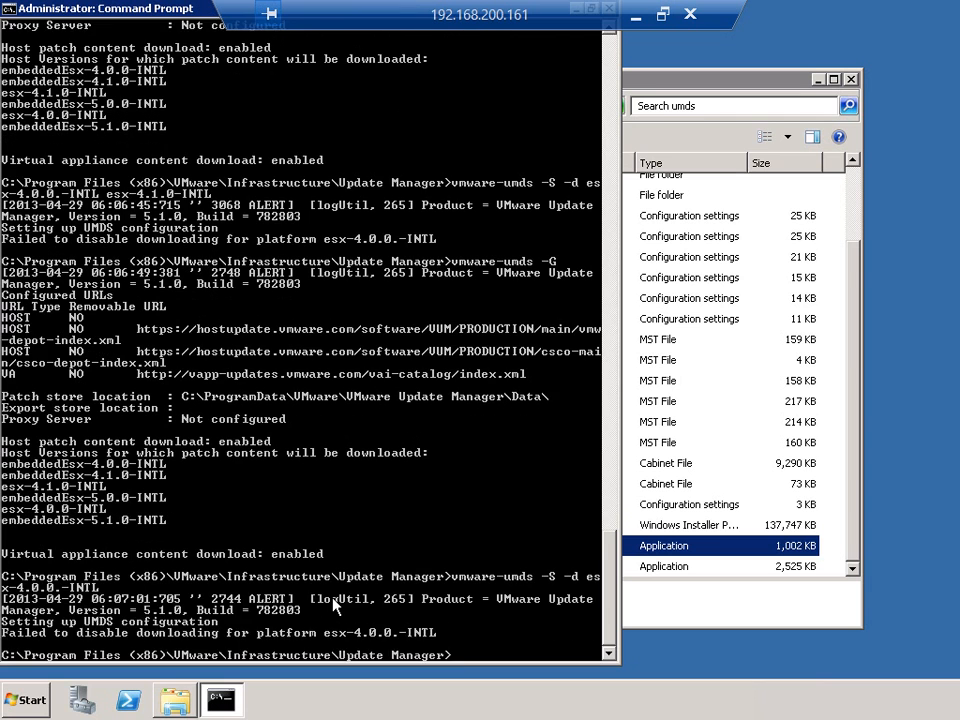
# Step: Correct the platform name and disable host update downloads for esx-4.0.0-INTL and esx-4.1.0-INTL with vmware-umds -S -d
pyautogui.press('Up')
pyautogui.press('Left')
pyautogui.press('Left')
pyautogui.press('Left')
pyautogui.press('Left')
pyautogui.press('Left')
pyautogui.press('BackSpace')
pyautogui.press('Right')
pyautogui.press('Right')
pyautogui.press('Right')
pyautogui.press('Right')
pyautogui.press('Right')
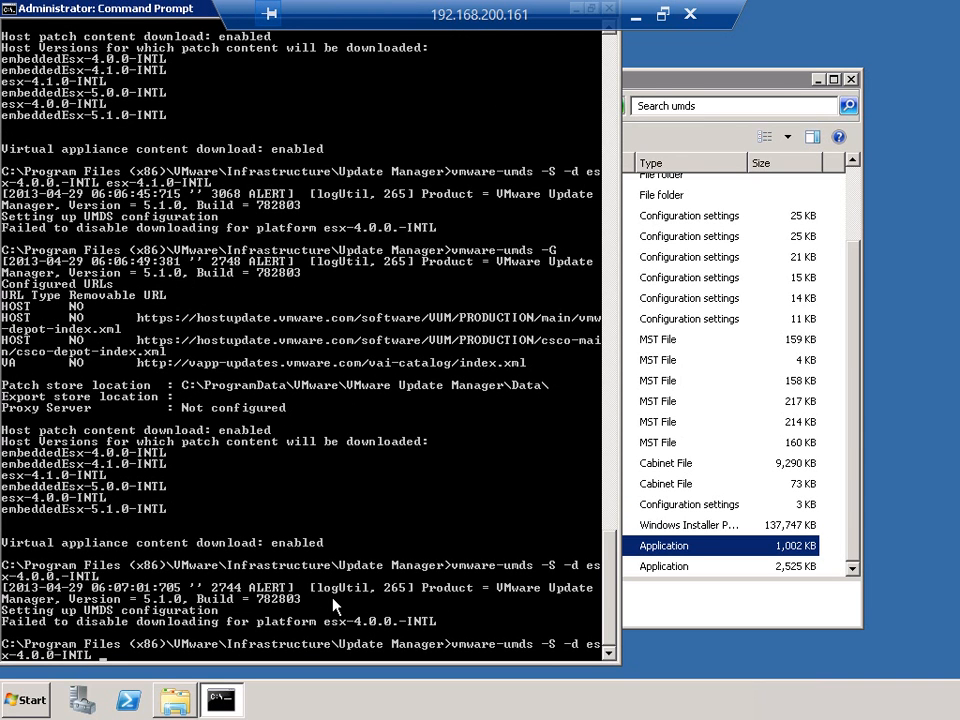
pyautogui.write('esx-4.1.0-INTL')
pyautogui.press('Return')
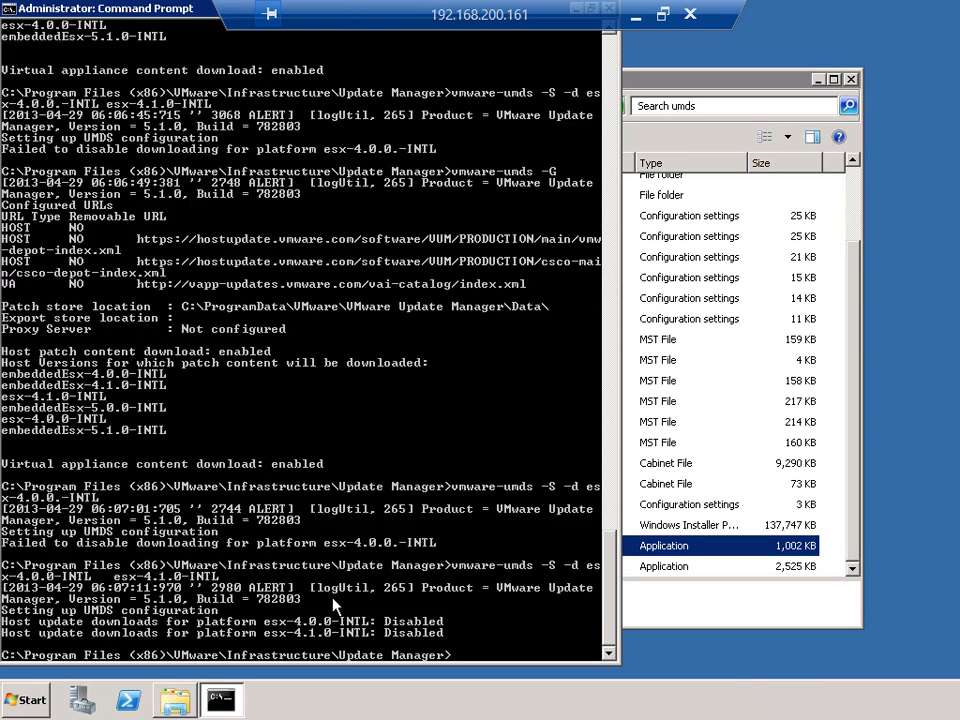
# Step: Check the remaining host versions in the Download Service configuration with vmware-umds -G
pyautogui.press('Up')
pyautogui.press('Up')
pyautogui.press('Up')
pyautogui.press('Return')
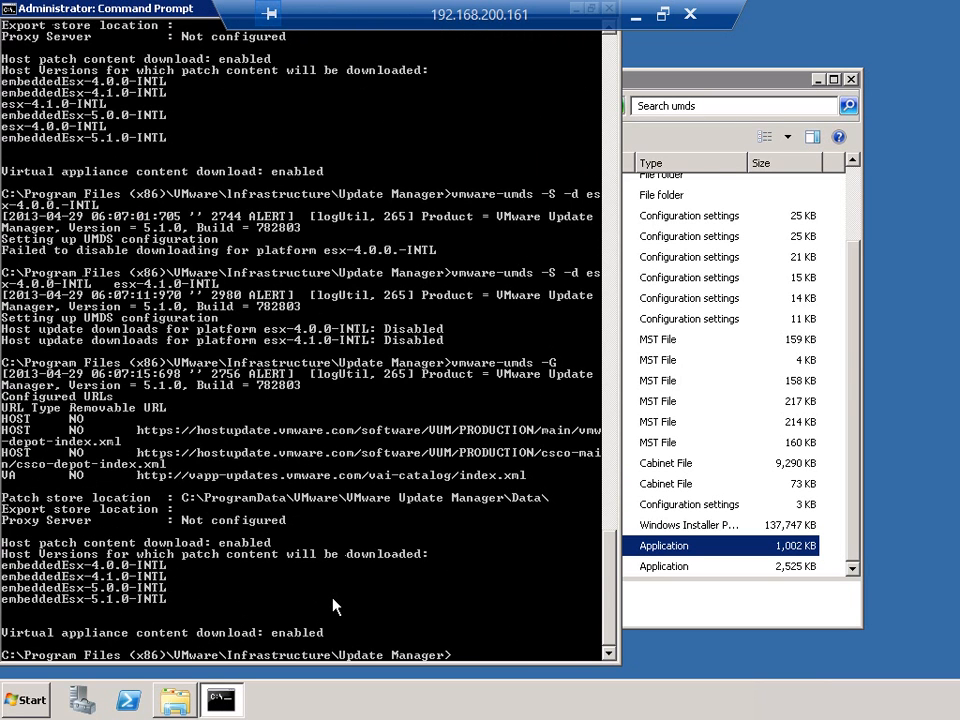
# Step: Disable host update downloads for embeddedEsx-4.0.0-INTL and embeddedEsx-4.1.0-INTL with vmware-umds -S -d
pyautogui.press('Up')
pyautogui.press('Up')
pyautogui.press('BackSpace')
pyautogui.press('BackSpace')
pyautogui.press('BackSpace')
pyautogui.press('BackSpace')
pyautogui.press('BackSpace')
pyautogui.press('BackSpace')
pyautogui.press('BackSpace')
pyautogui.press('BackSpace')
pyautogui.press('BackSpace')
pyautogui.press('BackSpace')
pyautogui.press('BackSpace')
pyautogui.press('BackSpace')
pyautogui.press('BackSpace')
pyautogui.press('BackSpace')
pyautogui.press('BackSpace')
pyautogui.press('BackSpace')
pyautogui.press('BackSpace')
pyautogui.press('BackSpace')
pyautogui.press('BackSpace')
pyautogui.press('BackSpace')
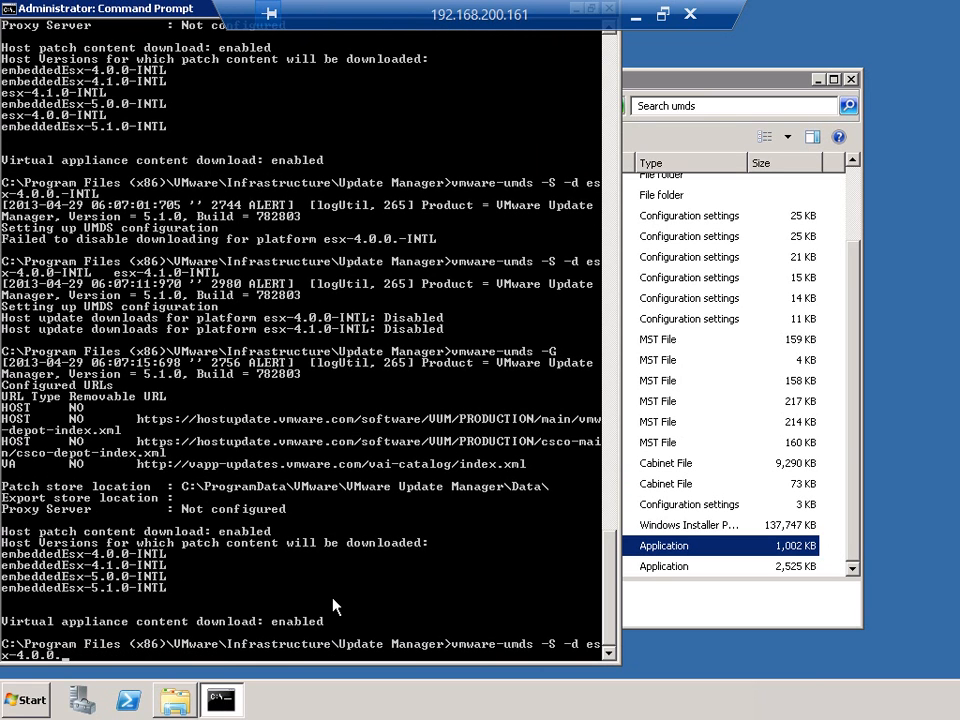
pyautogui.press('BackSpace')
pyautogui.press('BackSpace')
pyautogui.press('BackSpace')
pyautogui.press('BackSpace')
pyautogui.press('BackSpace')
pyautogui.press('BackSpace')
pyautogui.write('mbeddedEsx-4.0.0-INTL')
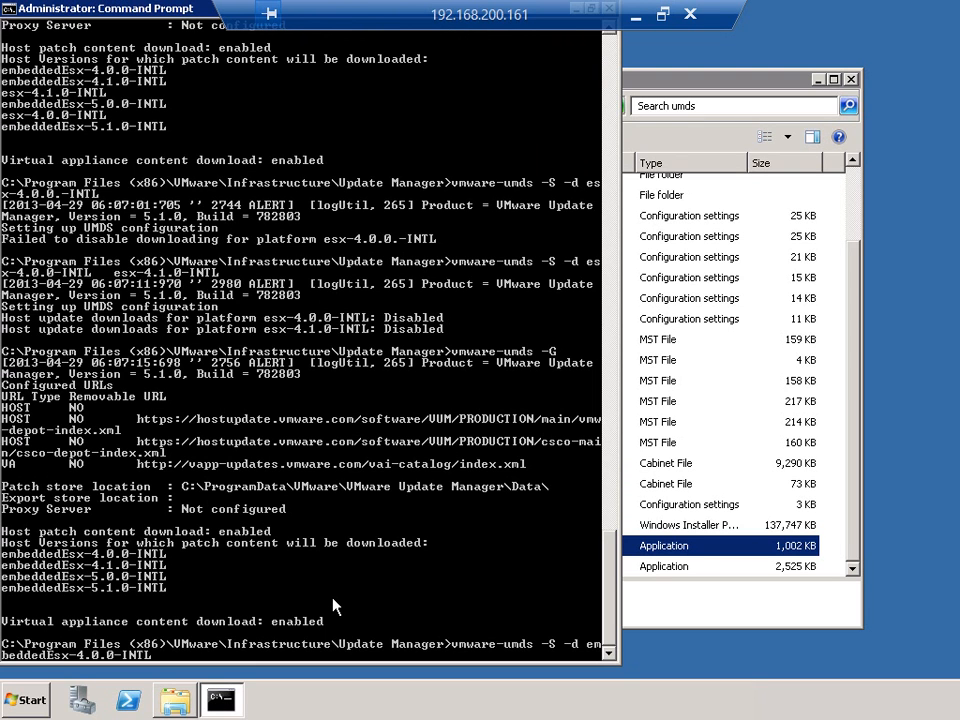
pyautogui.write(' embeddedEsx-4.1.0-INTL')
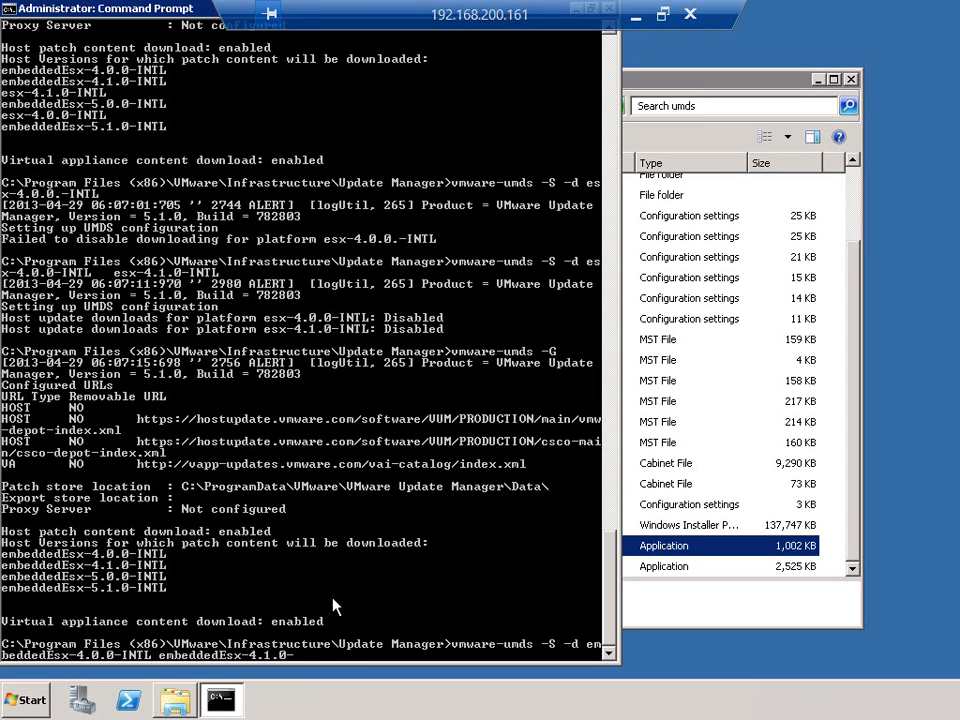
pyautogui.press('Return')
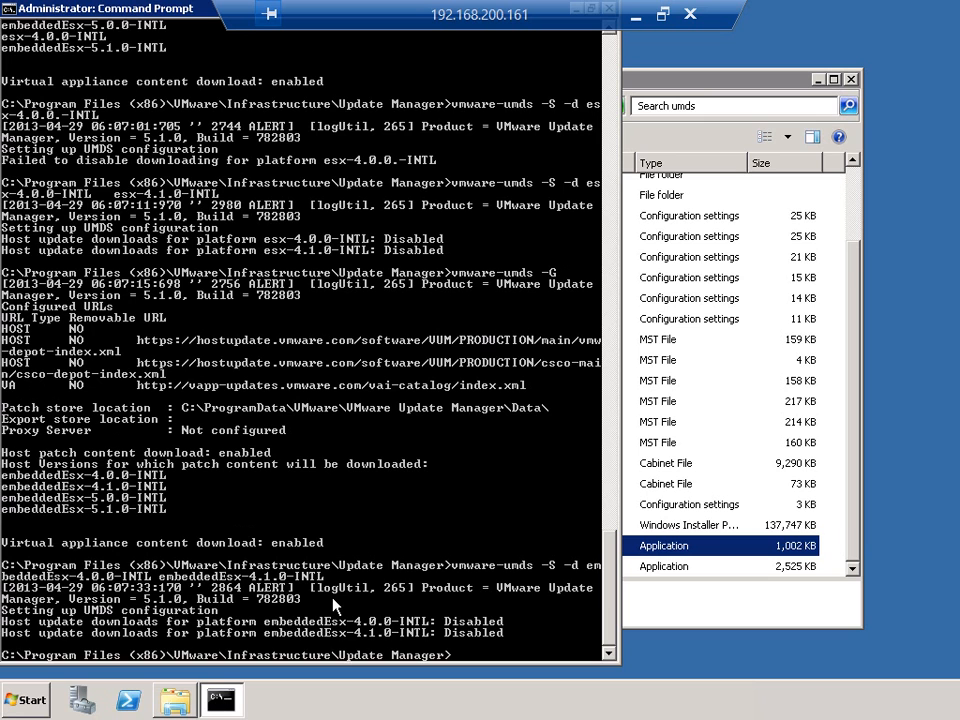
# Step: Run vmware-umds -G to review the host versions after disabling the embedded 4.x platforms
pyautogui.press('Up')
pyautogui.press('Up')
pyautogui.press('Return')
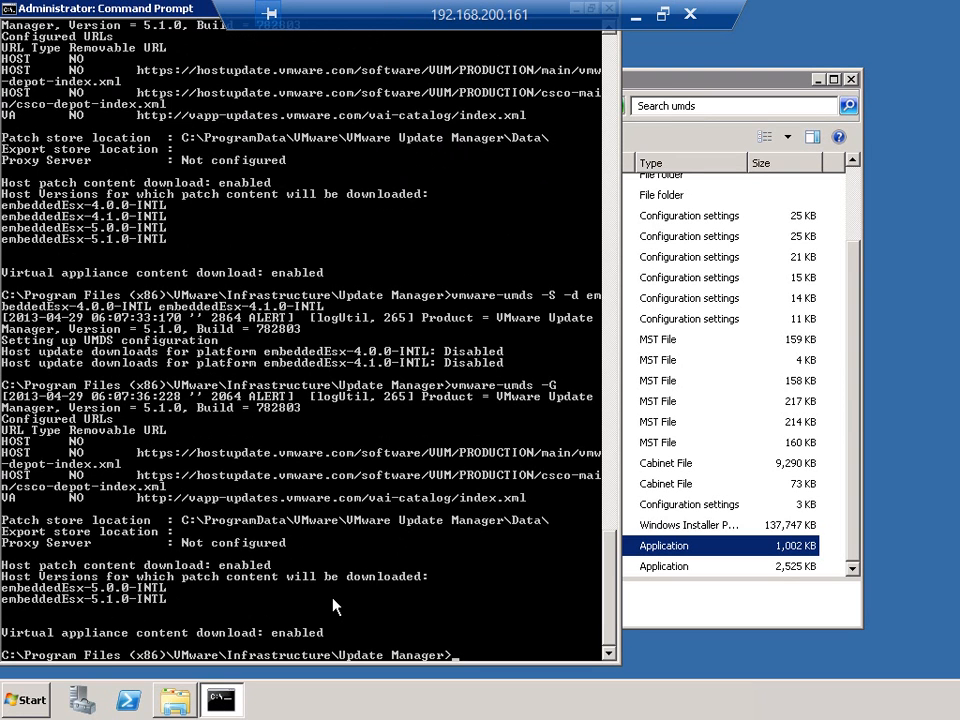
# Step: Enable virtual appliance upgrade downloads with vmware-umds -S --enable-va
pyautogui.write('vmware-umds')
pyautogui.write(' -S -en')
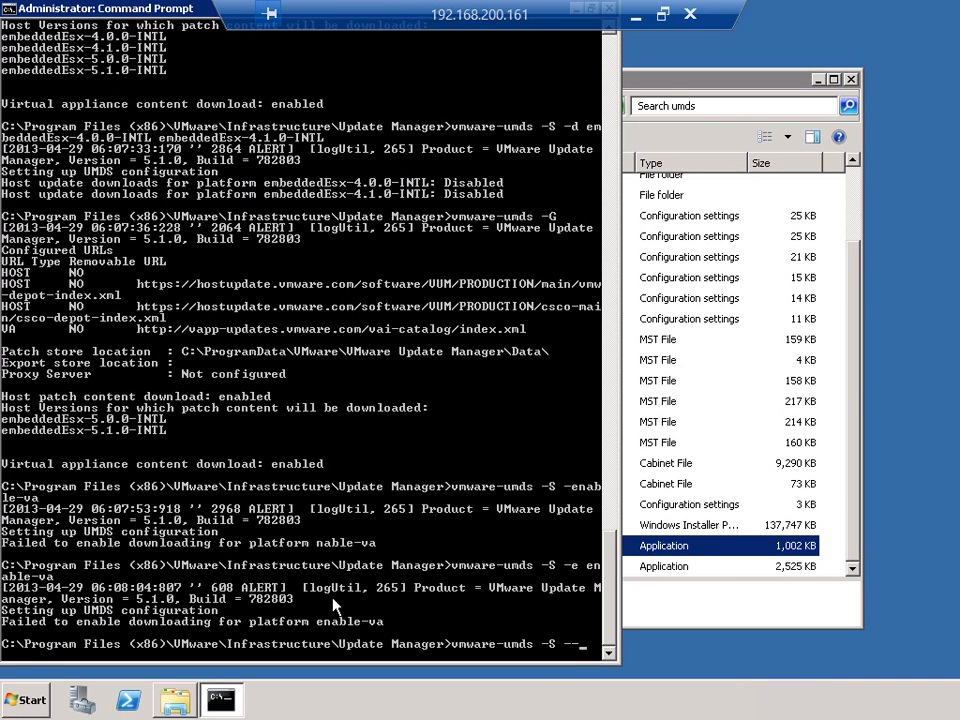
pyautogui.write('enable-va')
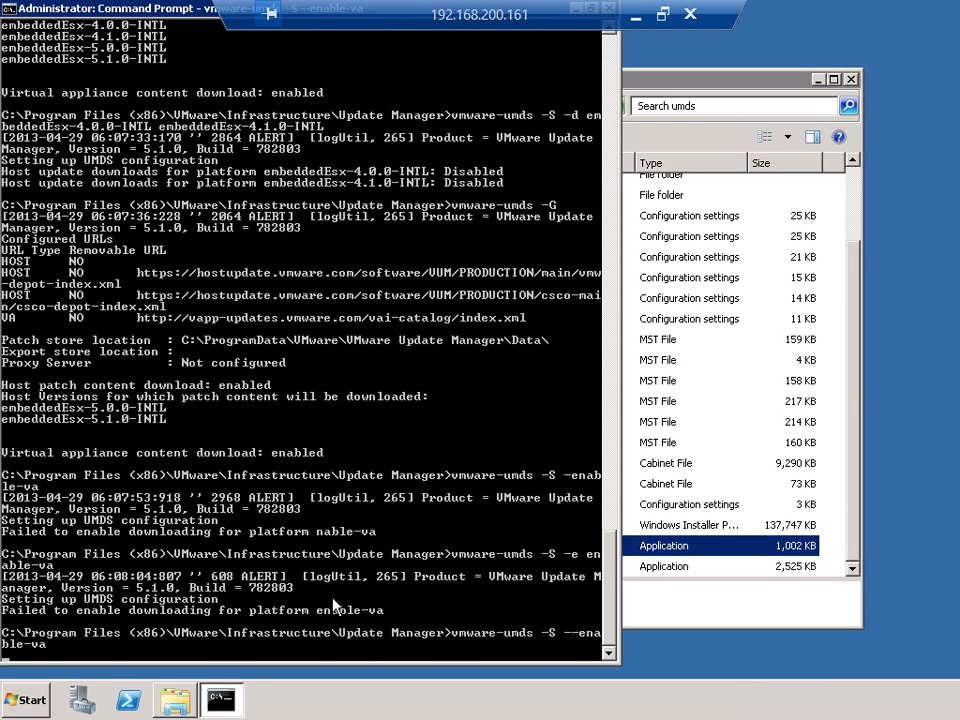
pyautogui.press('Return')
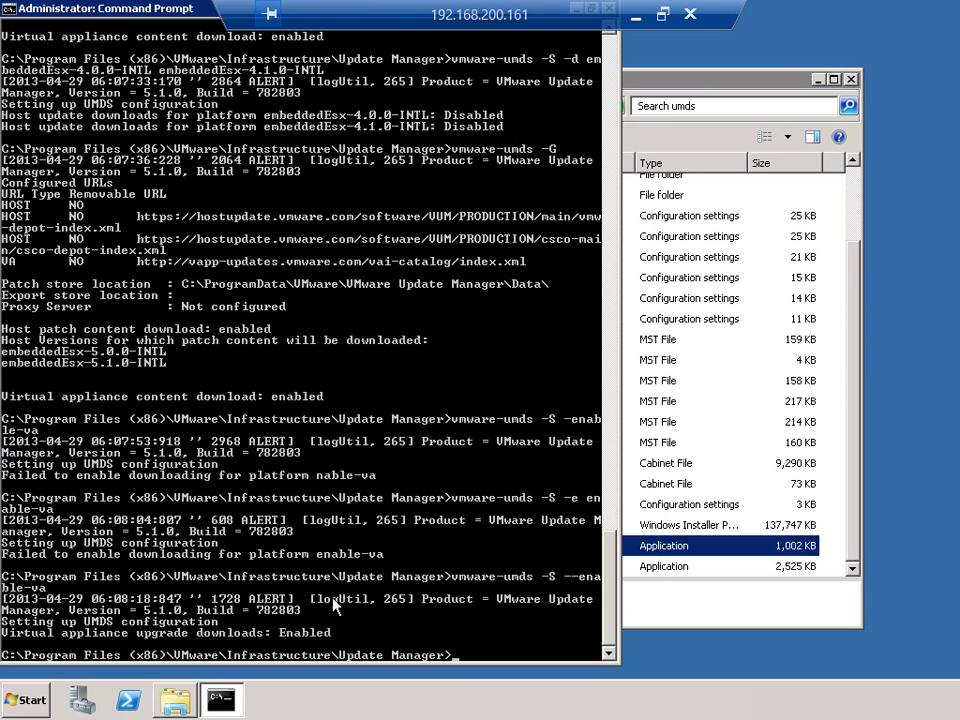
# Step: Disable virtual appliance upgrade downloads by changing the previous command to vmware-umds -S --disable-va
pyautogui.press('Up')
pyautogui.press('Left')
pyautogui.press('Left')
pyautogui.press('Left')
pyautogui.press('Left')
pyautogui.press('Left')
pyautogui.press('Left')
pyautogui.press('Left')
pyautogui.press('Left')
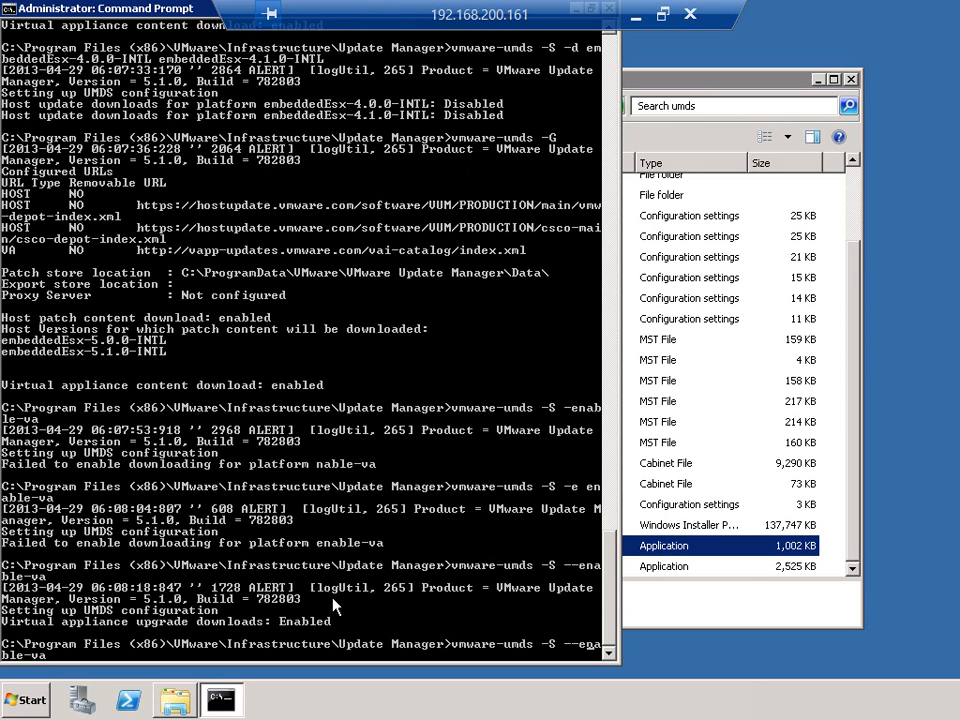
pyautogui.press('BackSpace')
pyautogui.press('Delete')
pyautogui.write('dis')
pyautogui.press('Return')
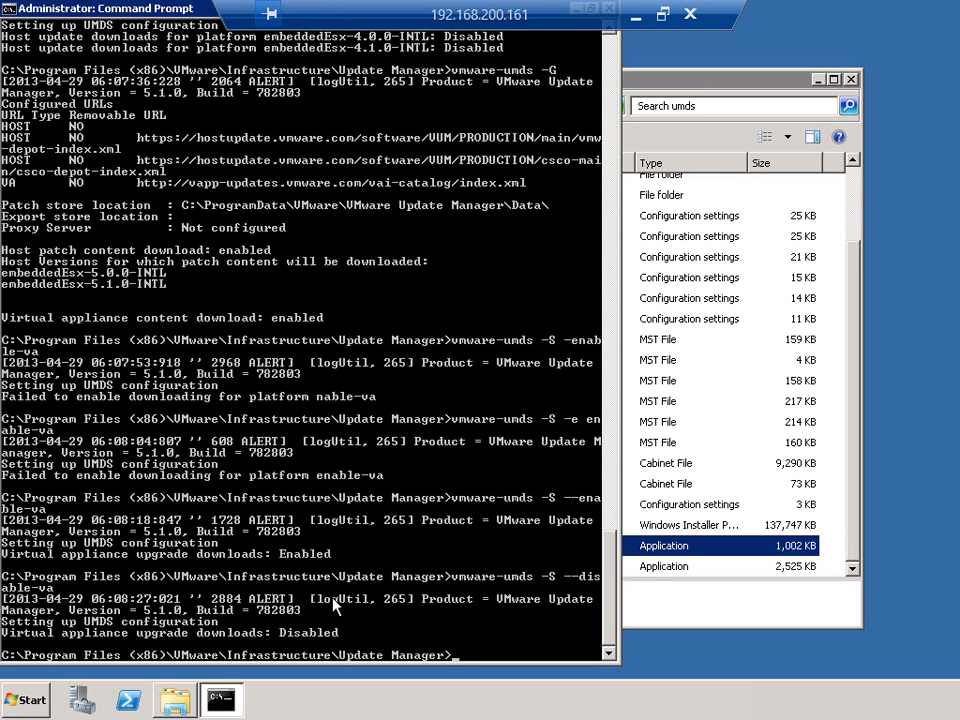
# Step: Start downloading updates with vmware-umds -D, and interrupt the running download
pyautogui.write('vmware-umds -D')
pyautogui.press('Return')
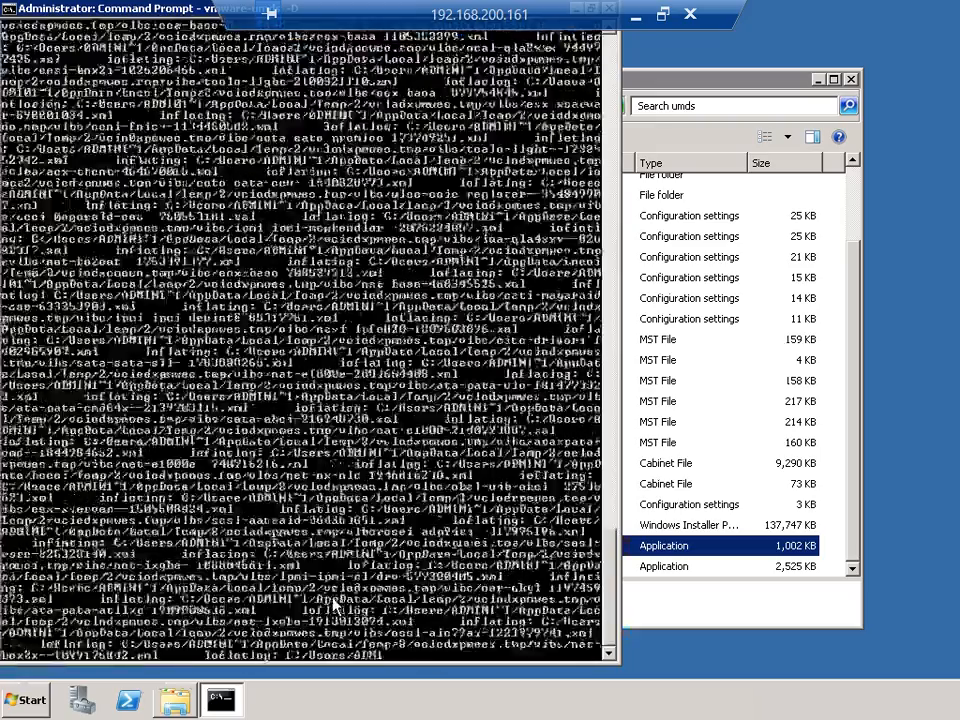
pyautogui.hotkey('ctrl', 'c')
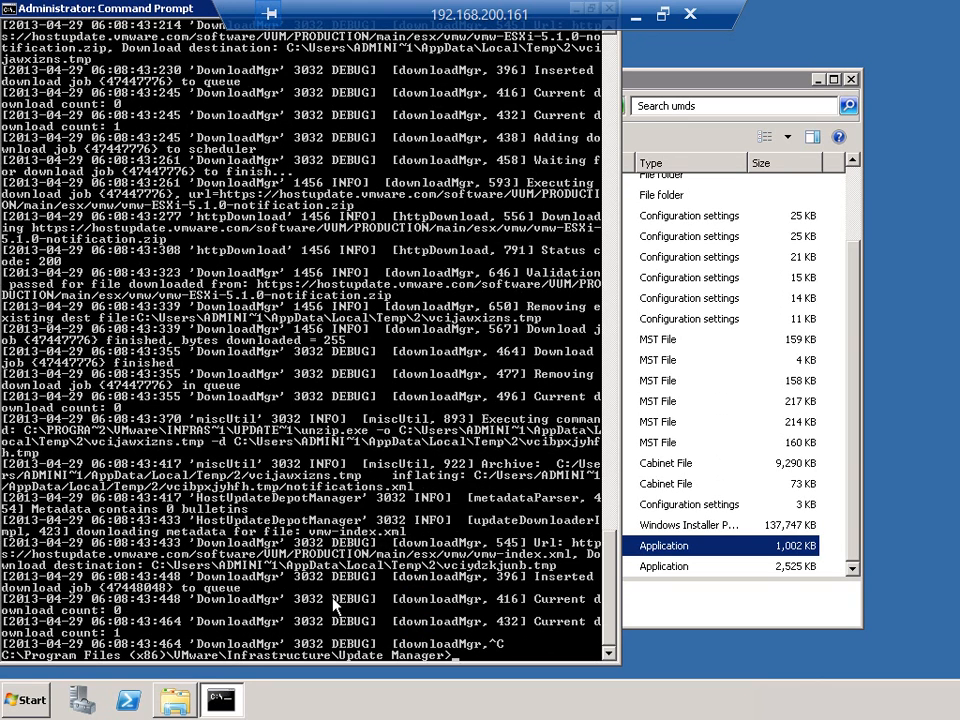
# Step: List the server's scheduled tasks with schtasks and look through the output
pyautogui.write('schtasks')
pyautogui.press('Return')
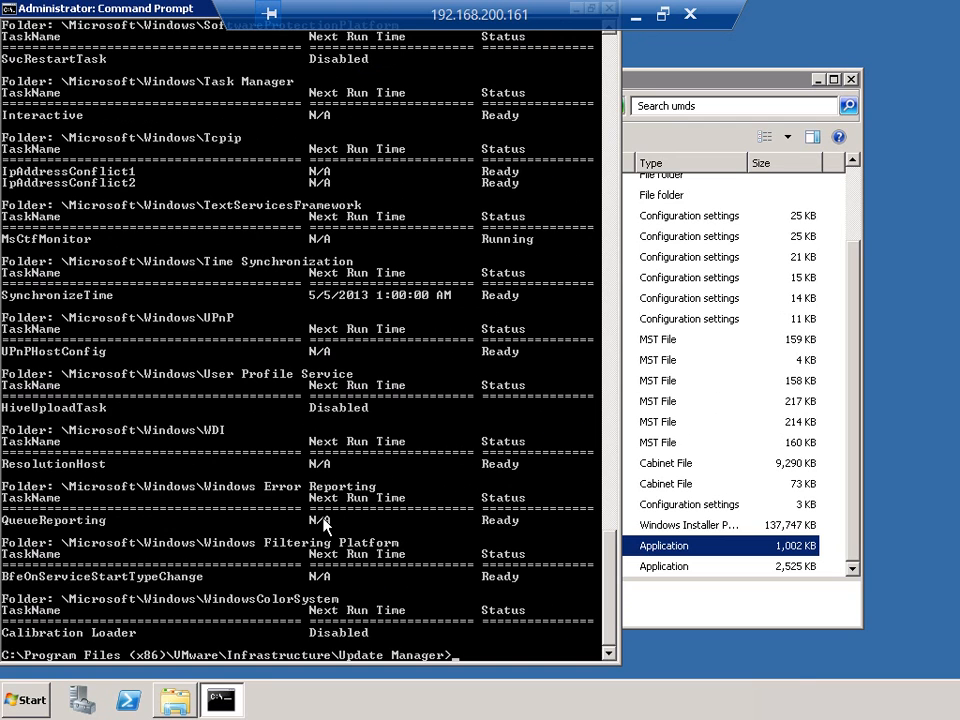
pyautogui.scroll(3, 324, 521)
pyautogui.scroll(-2, 325, 524)
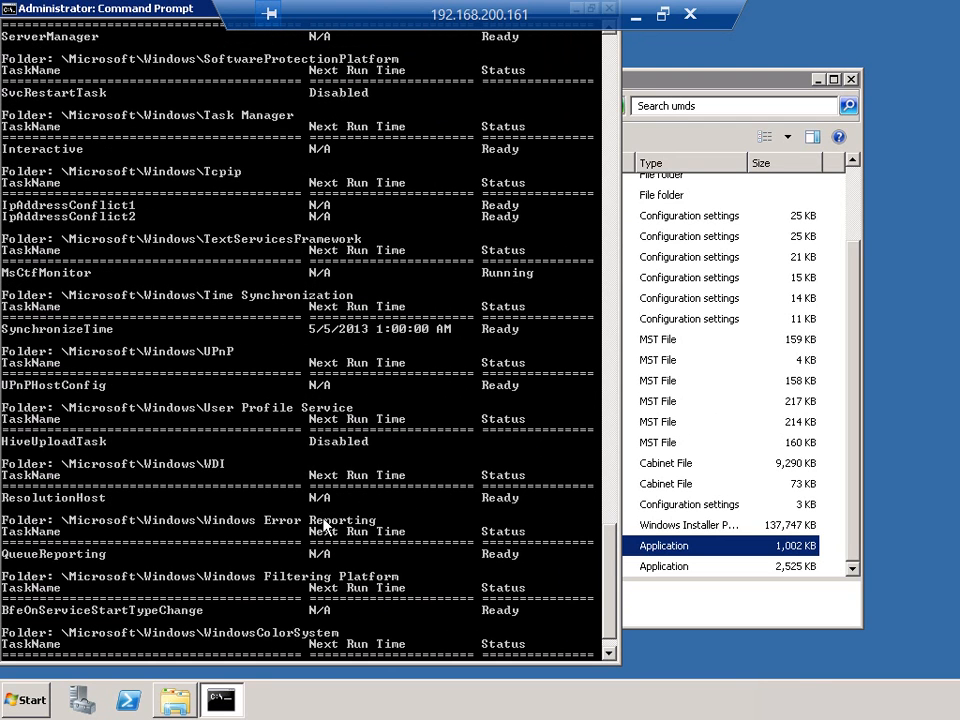